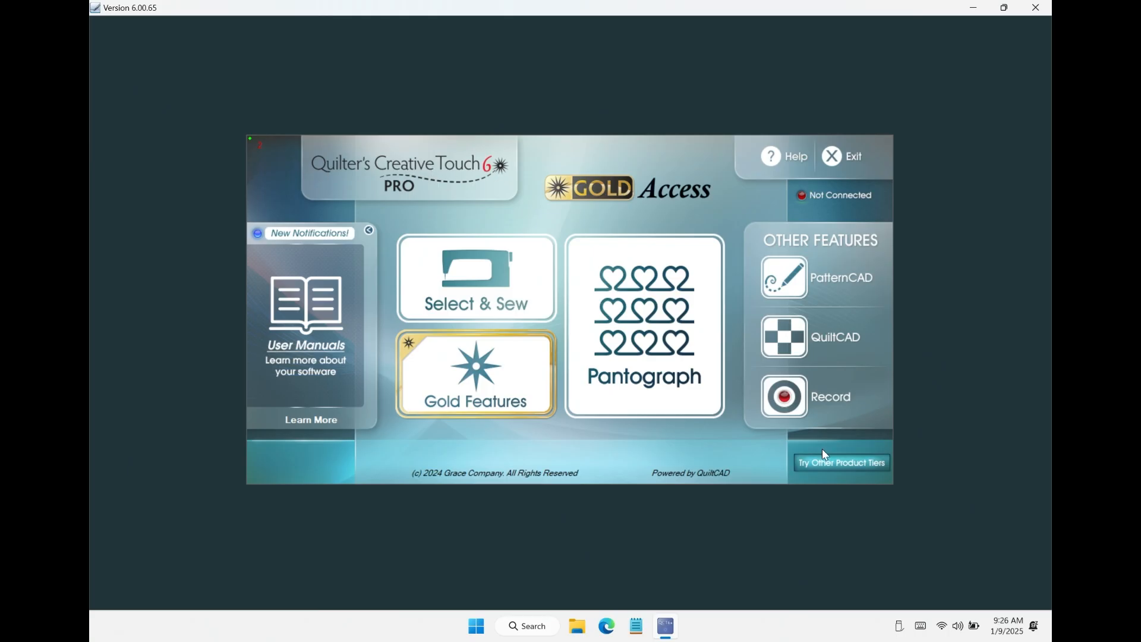
Step: Switch the software to the QCT6 Pro product tier
left_click(835, 462)
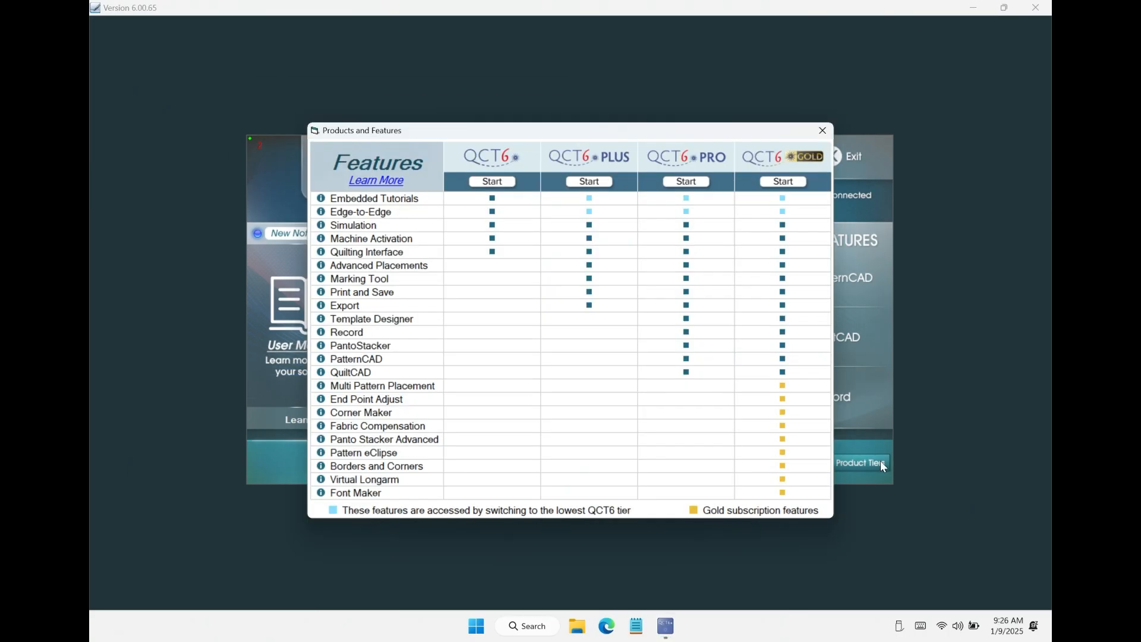
left_click(685, 183)
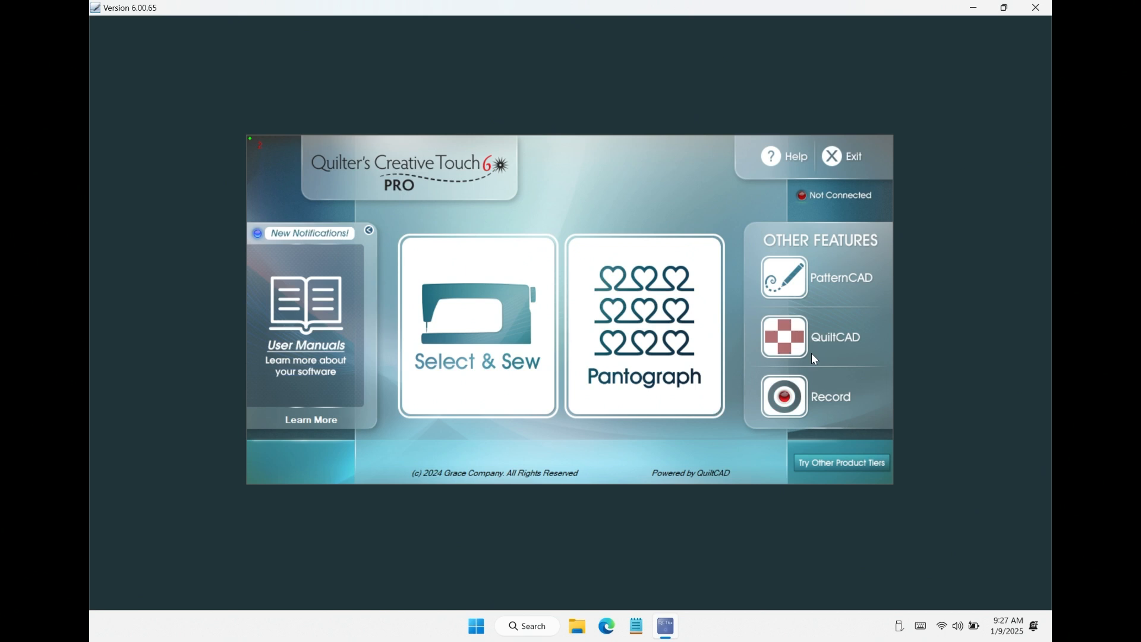
Step: Launch the Record feature in simulation, accepting the suggested safe area width and depth
left_click(810, 393)
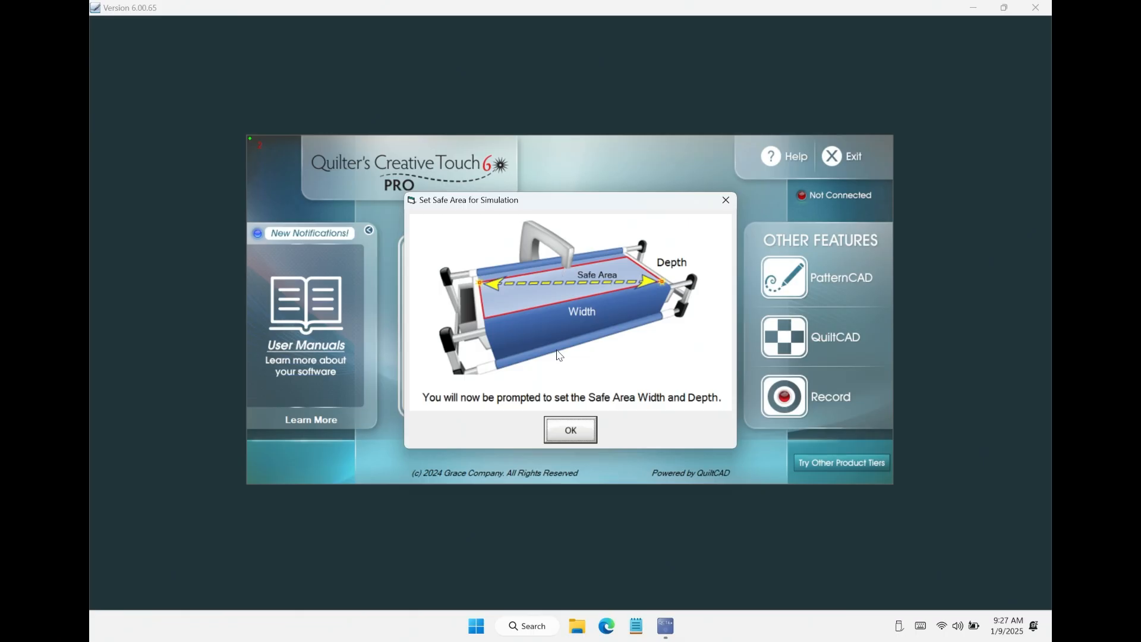
left_click(569, 432)
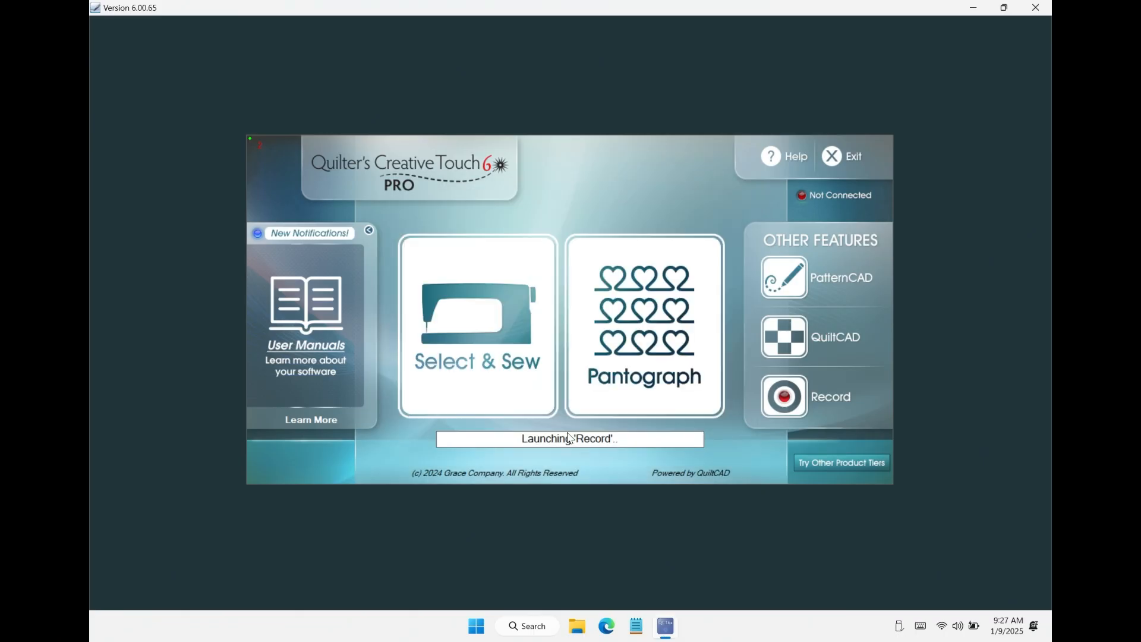
left_click(651, 395)
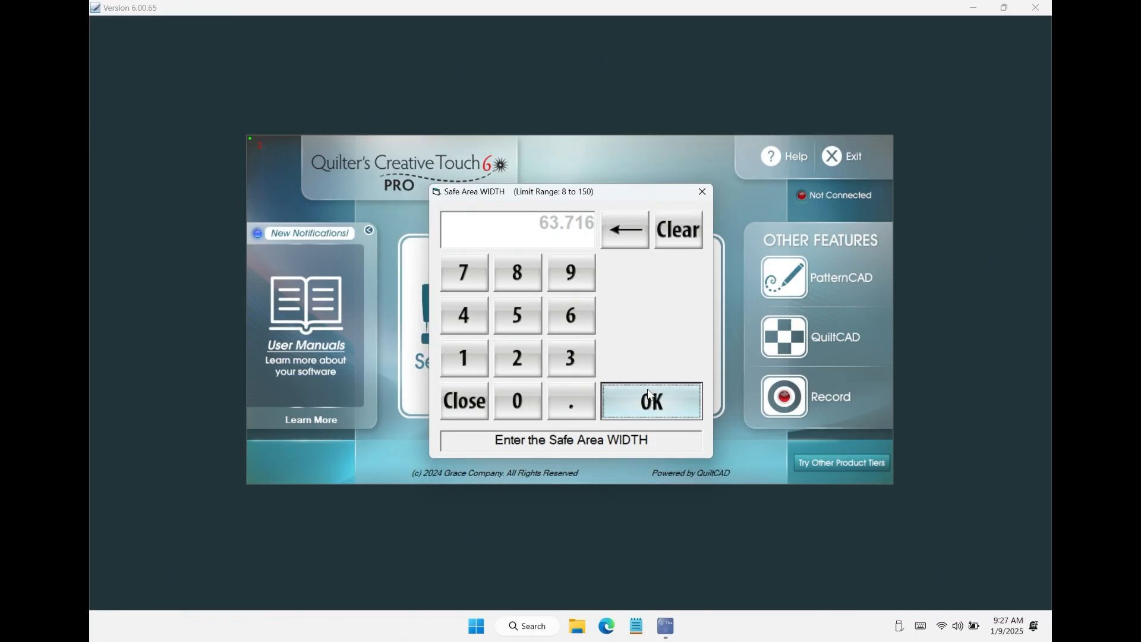
left_click(641, 400)
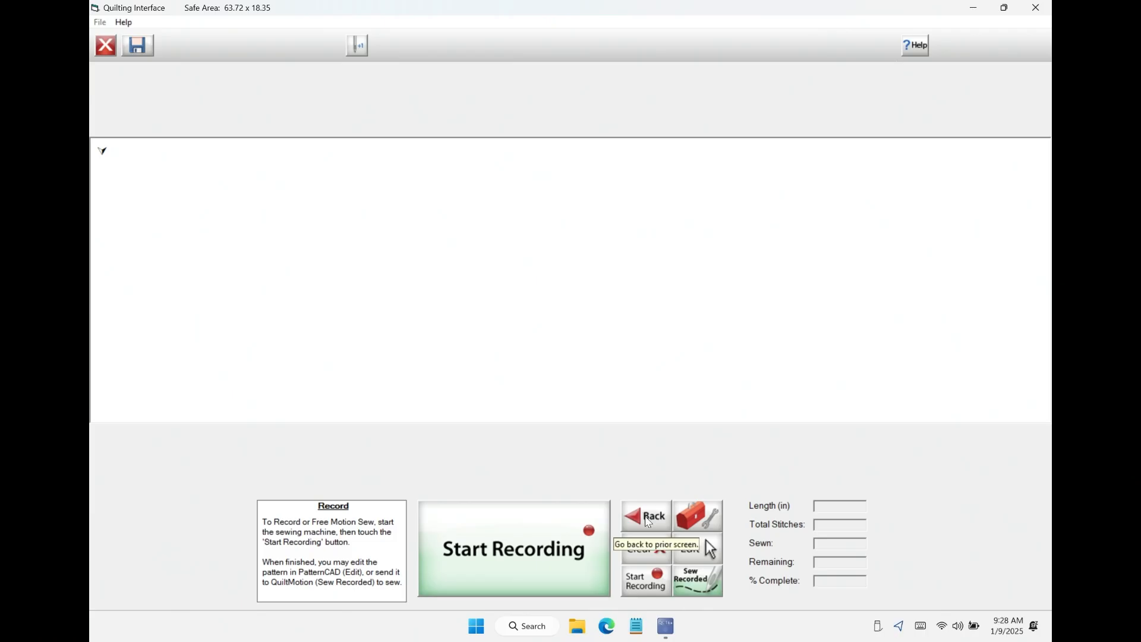
Step: Look at the ruler functions in the tool box and return to the Record screen
left_click(707, 522)
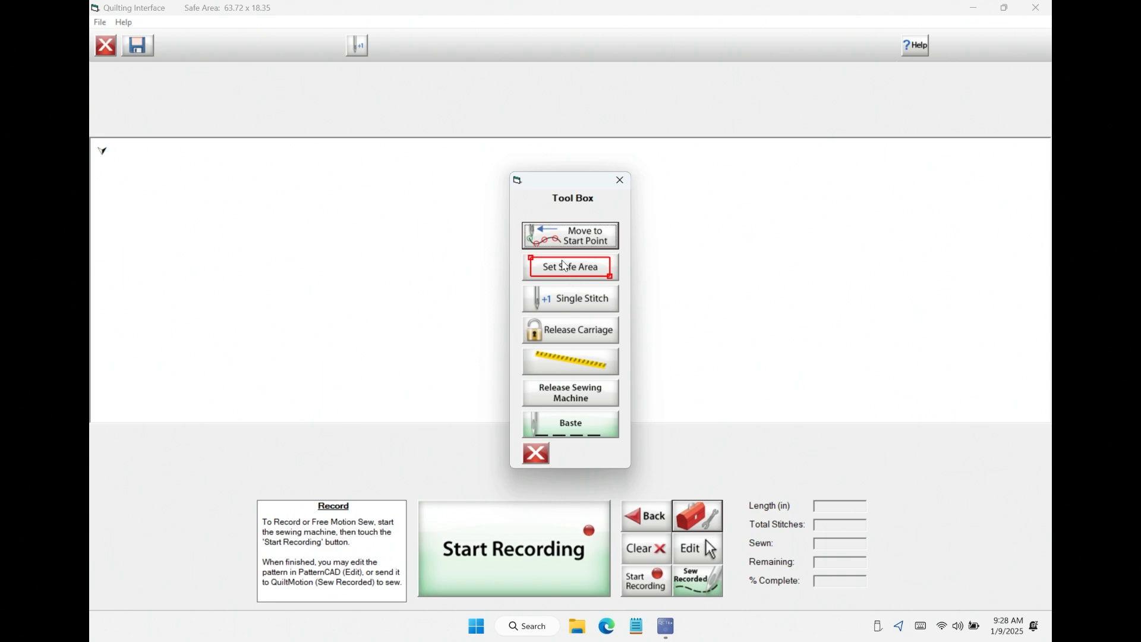
left_click(570, 364)
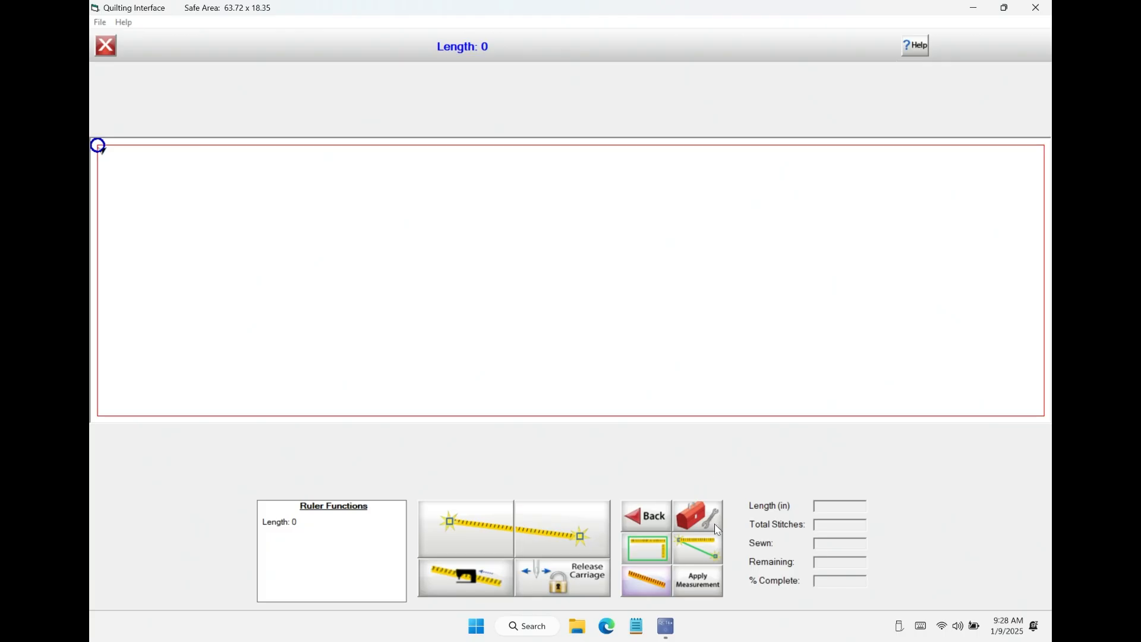
left_click(648, 506)
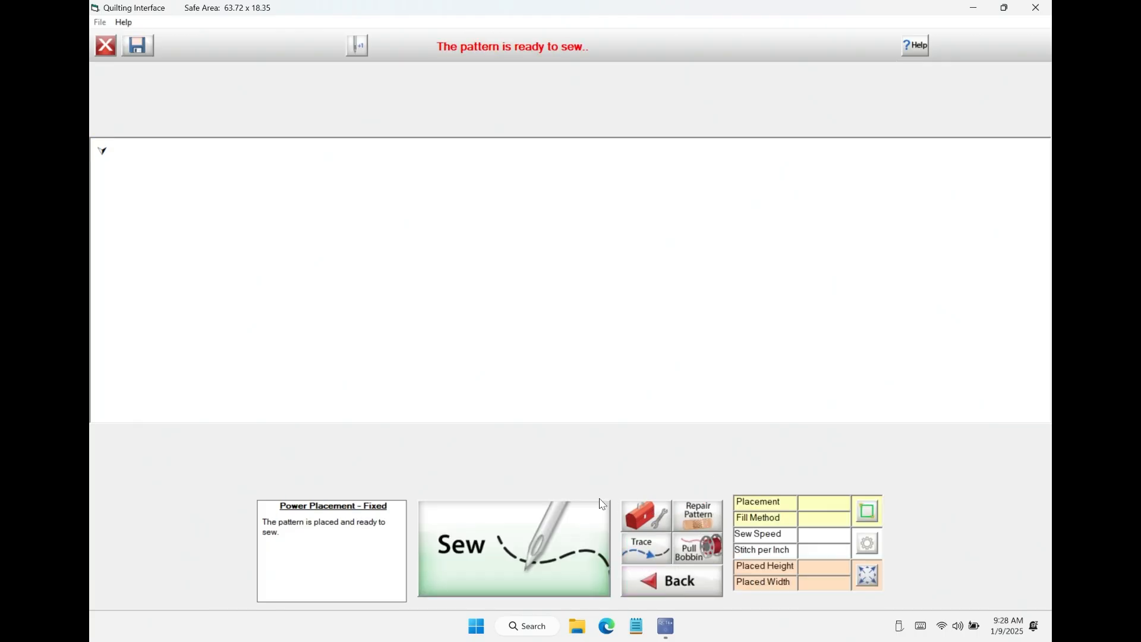
left_click(645, 546)
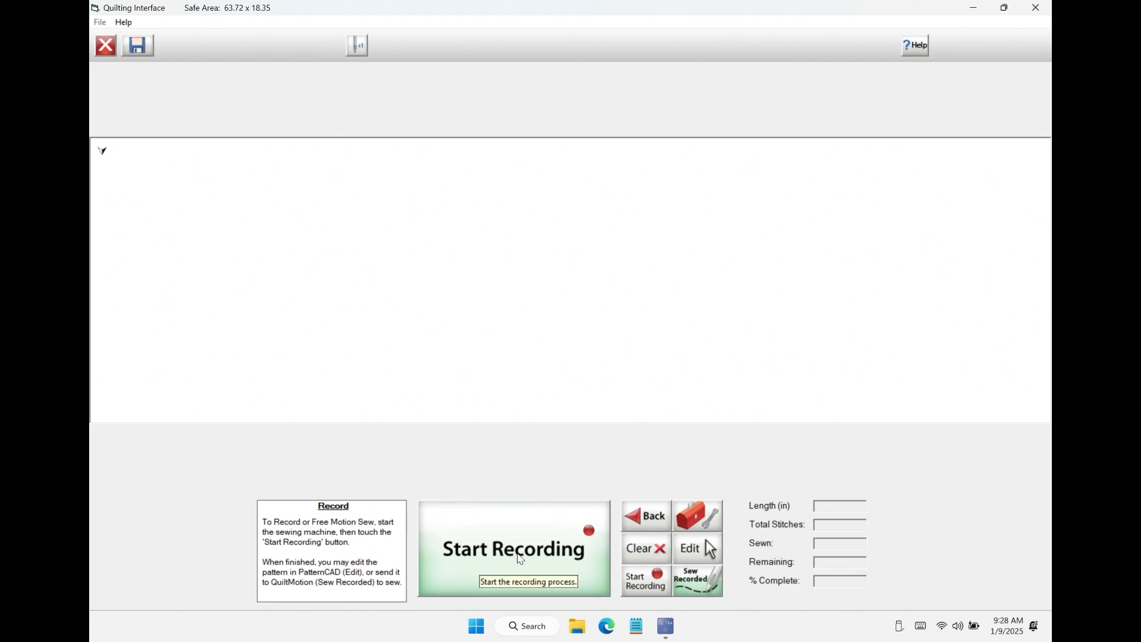
Step: Record a freehand meandering line with loops across the safe area, stop recording, and clear the drawn pattern
left_click(519, 557)
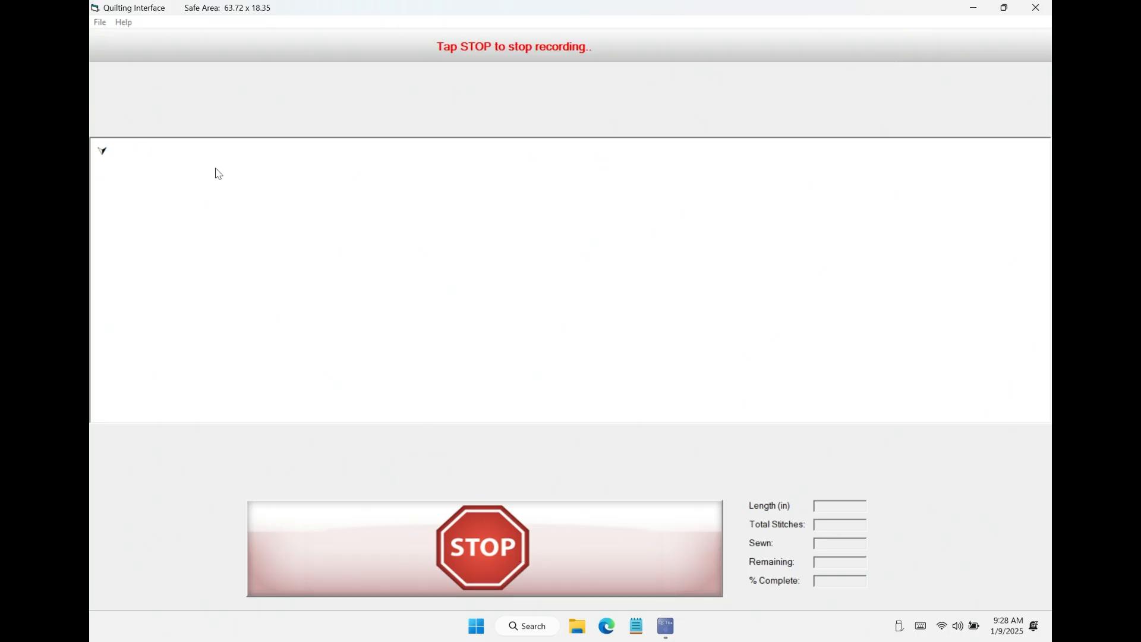
mouse_move(217, 170)
left_mouse_down()
mouse_move(241, 174)
mouse_move(267, 233)
mouse_move(310, 246)
mouse_move(328, 226)
mouse_move(291, 208)
mouse_move(282, 249)
mouse_move(305, 270)
mouse_move(360, 281)
mouse_move(375, 315)
mouse_move(349, 327)
mouse_move(328, 310)
mouse_move(379, 296)
mouse_move(468, 303)
mouse_move(493, 288)
mouse_move(485, 267)
mouse_move(462, 271)
mouse_move(453, 292)
mouse_move(524, 318)
mouse_move(530, 352)
mouse_move(501, 360)
mouse_move(493, 345)
mouse_move(546, 327)
mouse_move(585, 281)
mouse_move(537, 252)
mouse_move(455, 246)
mouse_move(421, 216)
mouse_move(442, 203)
mouse_move(453, 216)
mouse_move(425, 233)
mouse_move(400, 217)
mouse_move(404, 192)
mouse_move(462, 173)
mouse_move(621, 218)
mouse_move(652, 209)
mouse_move(629, 194)
mouse_move(619, 211)
mouse_move(696, 279)
mouse_move(663, 311)
mouse_move(632, 299)
mouse_move(658, 290)
mouse_move(772, 316)
mouse_move(809, 290)
mouse_move(780, 274)
mouse_move(763, 313)
mouse_move(834, 363)
left_mouse_up()
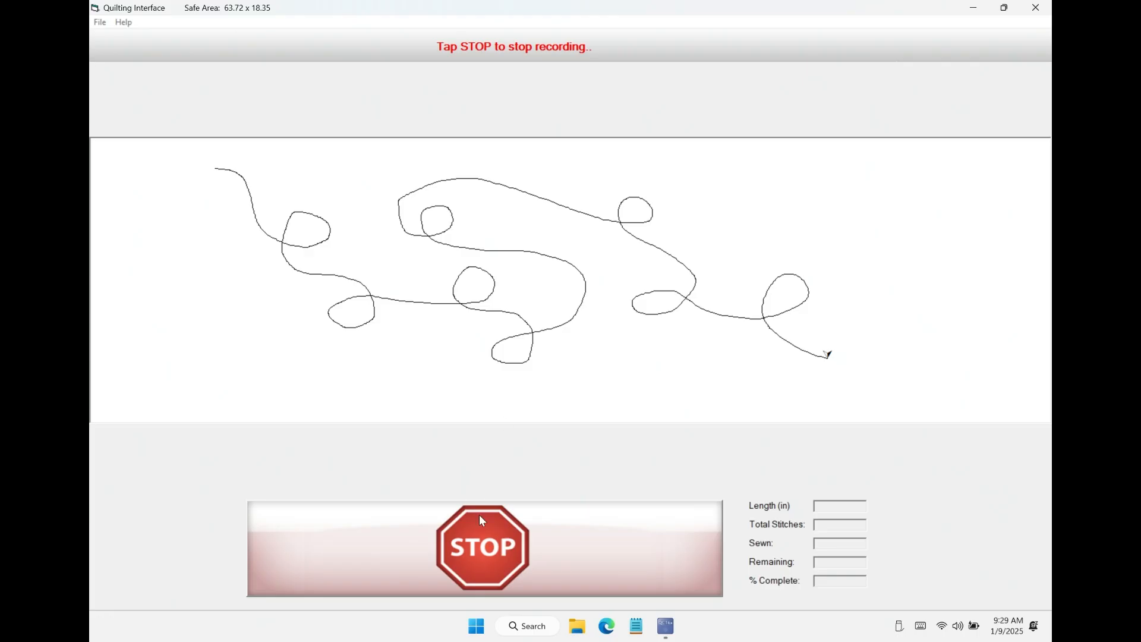
left_click(485, 558)
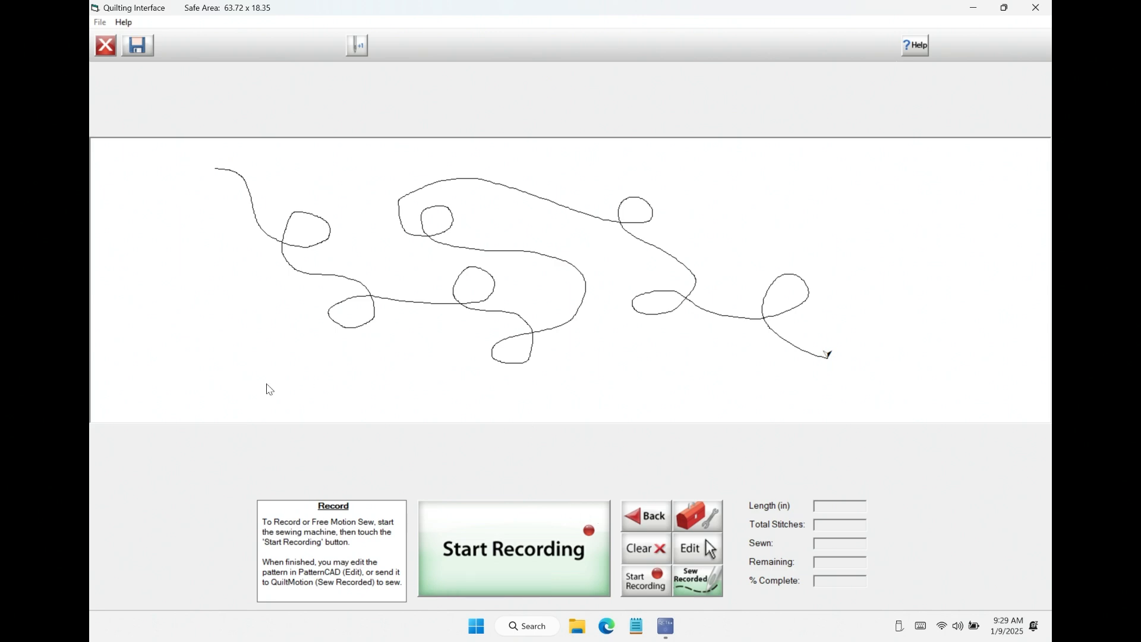
left_click(647, 557)
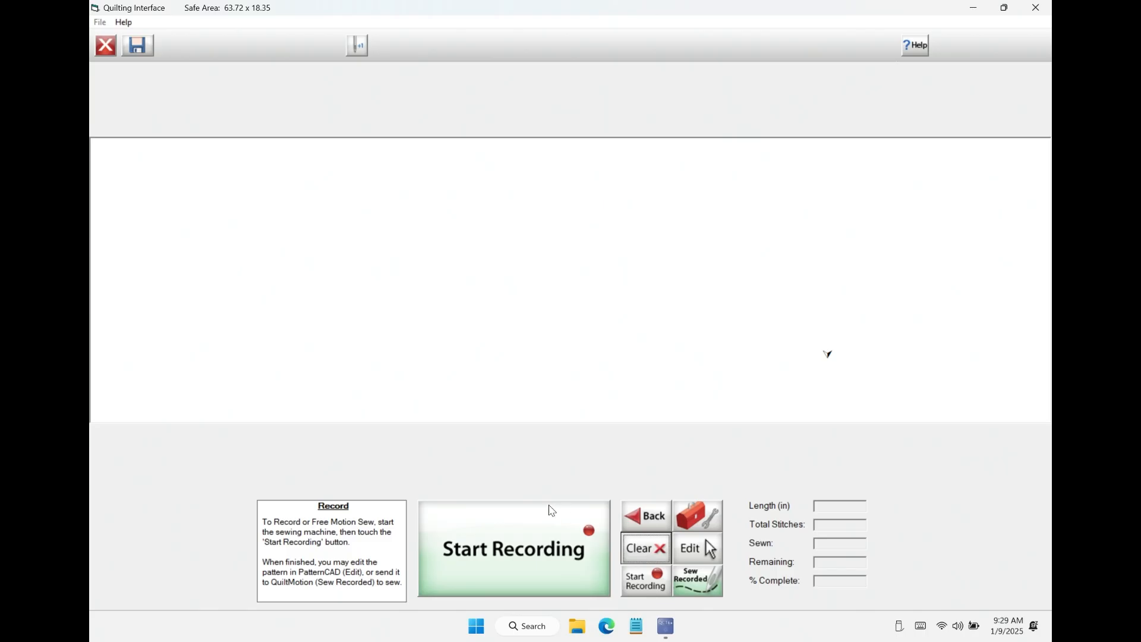
Step: Record the word "Love" in freehand cursive with lead-in and trailing curves, keeping the Record session open
left_click(553, 530)
mouse_move(338, 238)
left_mouse_down()
mouse_move(424, 217)
mouse_move(401, 211)
mouse_move(395, 222)
mouse_move(419, 276)
mouse_move(401, 285)
mouse_move(405, 264)
mouse_move(484, 279)
mouse_move(492, 271)
mouse_move(482, 261)
mouse_move(465, 271)
mouse_move(479, 281)
mouse_move(491, 277)
mouse_move(488, 263)
mouse_move(503, 258)
mouse_move(518, 279)
mouse_move(520, 262)
mouse_move(539, 268)
mouse_move(554, 258)
mouse_move(536, 279)
mouse_move(585, 284)
mouse_move(627, 322)
left_mouse_up()
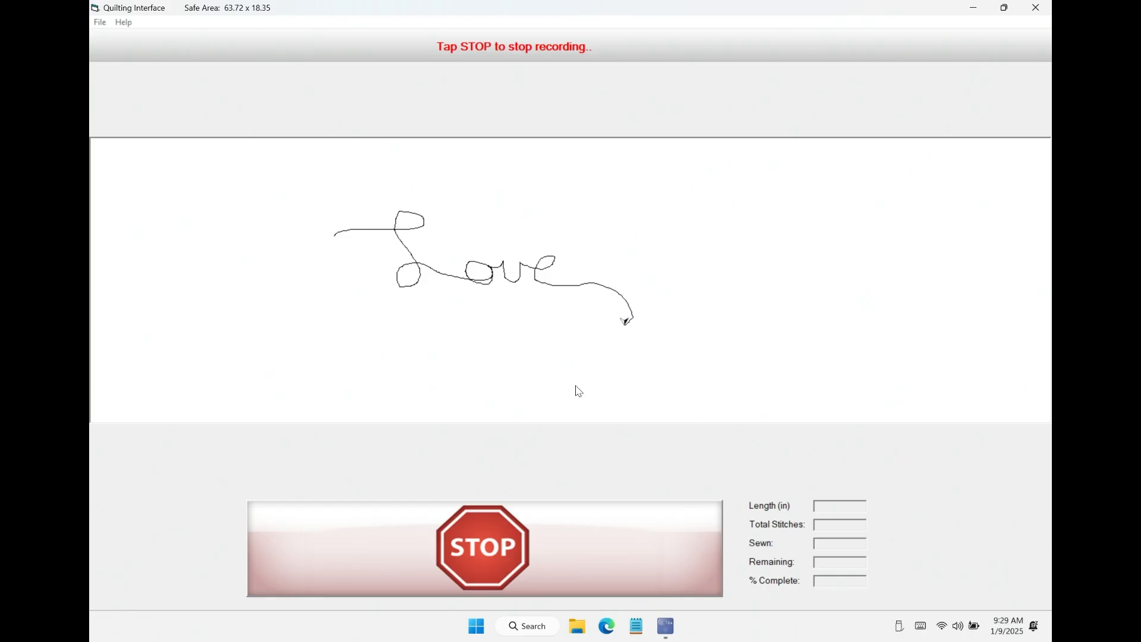
left_click(472, 545)
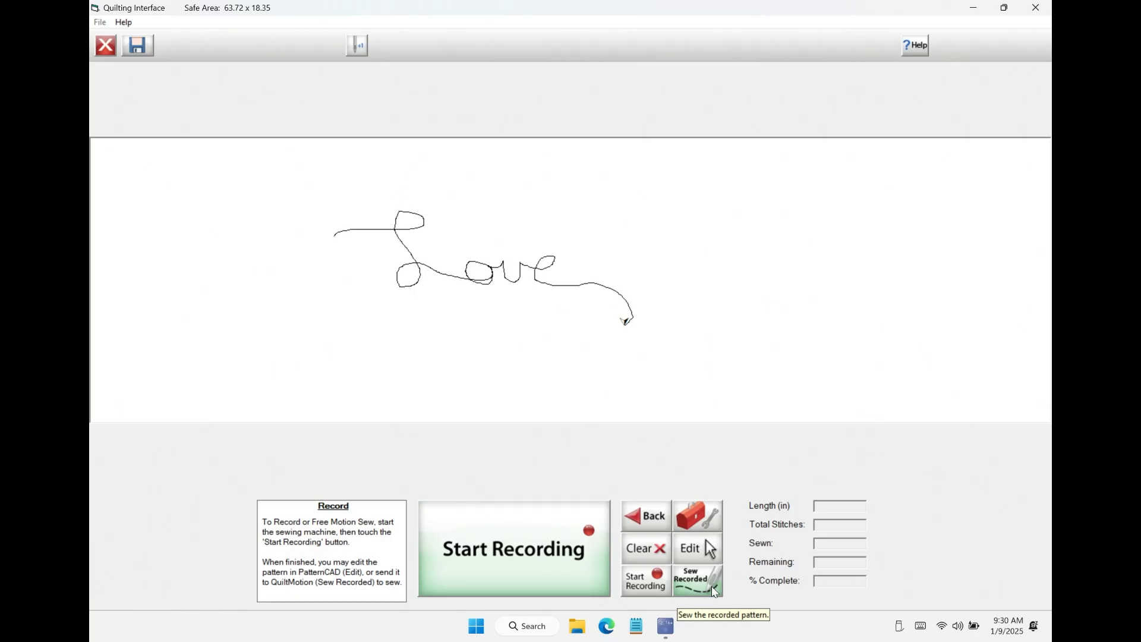
left_click(692, 555)
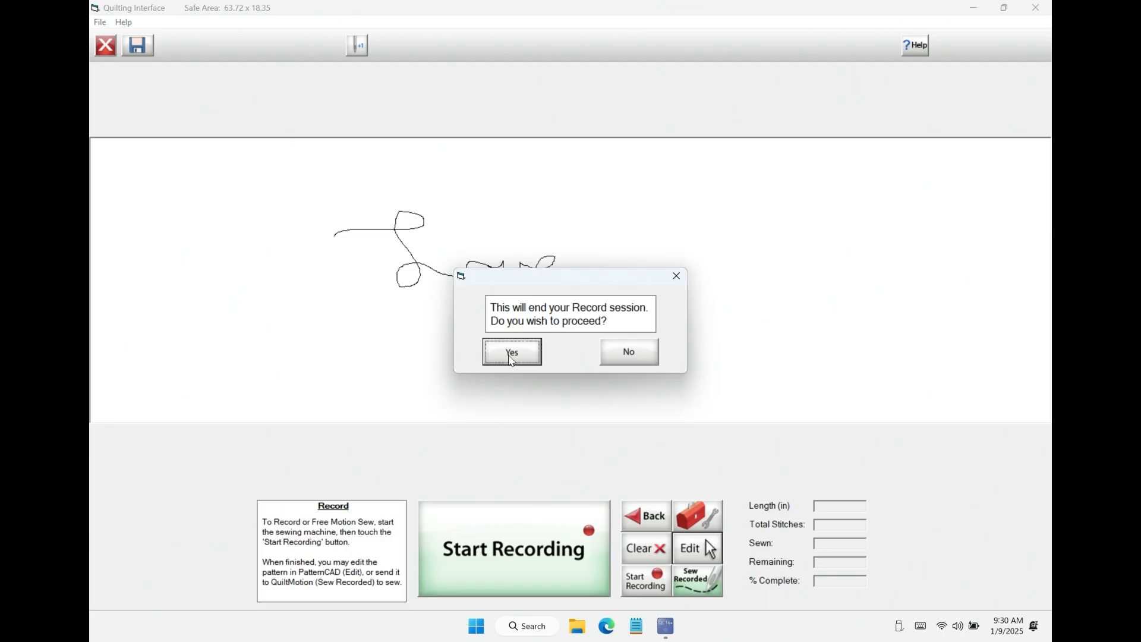
left_click(641, 356)
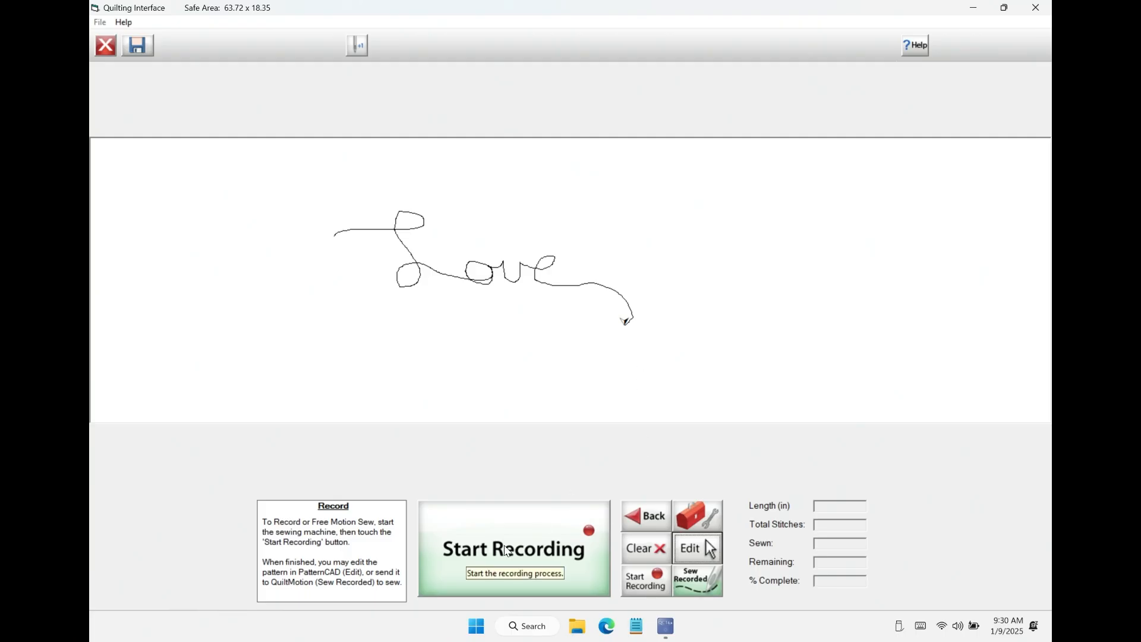
Step: Record an additional freehand heart below the word "Love", joined to the word's trailing end by a curved line
left_click(508, 551)
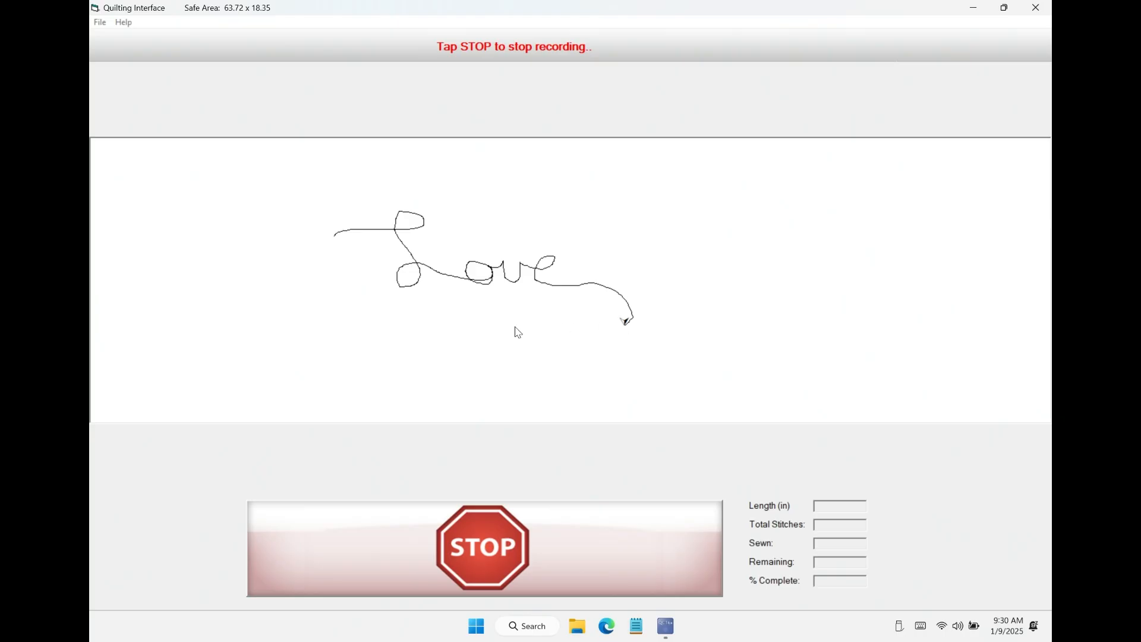
mouse_move(506, 317)
left_mouse_down()
mouse_move(485, 304)
mouse_move(484, 333)
mouse_move(509, 361)
mouse_move(539, 321)
mouse_move(507, 321)
left_mouse_up()
mouse_move(507, 321)
left_mouse_down()
mouse_move(537, 295)
mouse_move(602, 331)
mouse_move(632, 319)
left_mouse_up()
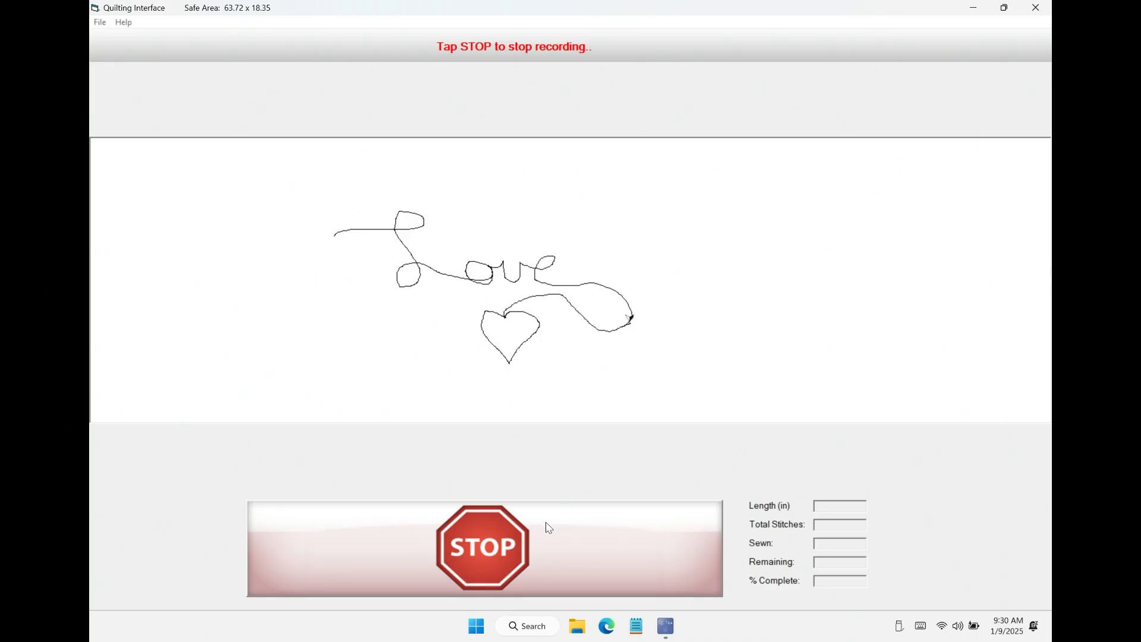
left_click(519, 553)
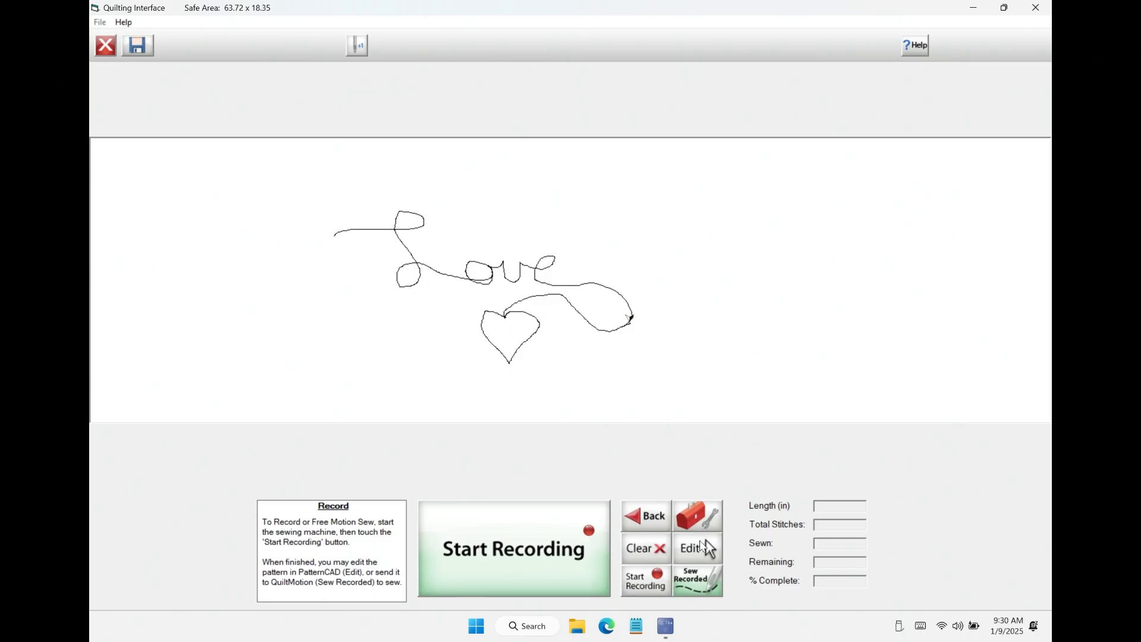
Step: End the Record session by sending the recorded pattern to PatternCAD for editing, and close PatternCAD
left_click(700, 546)
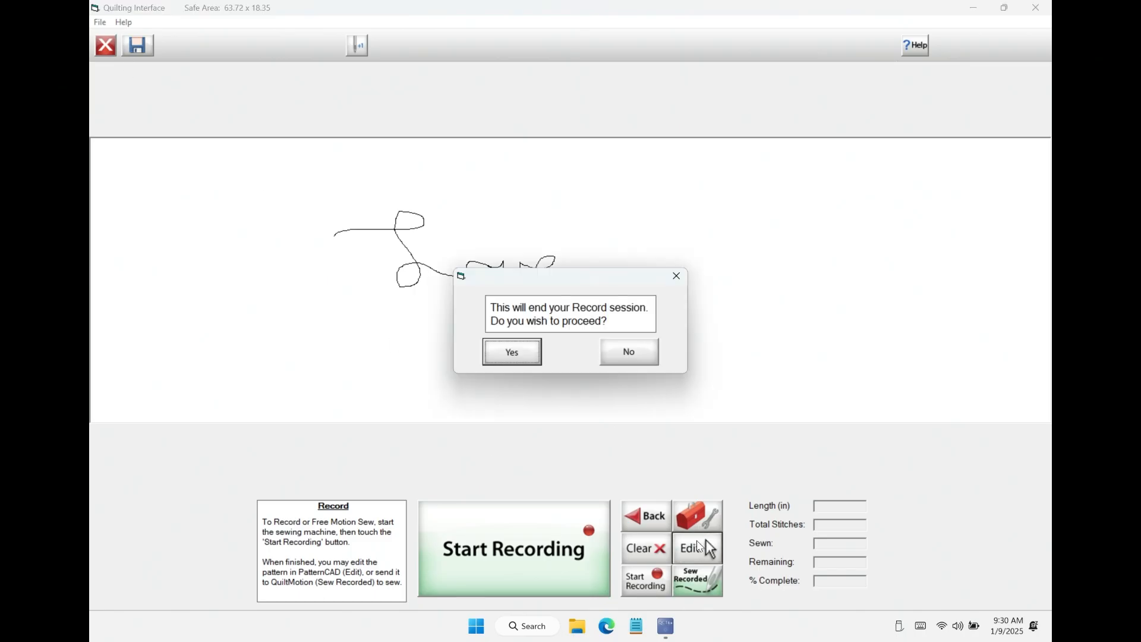
left_click(524, 356)
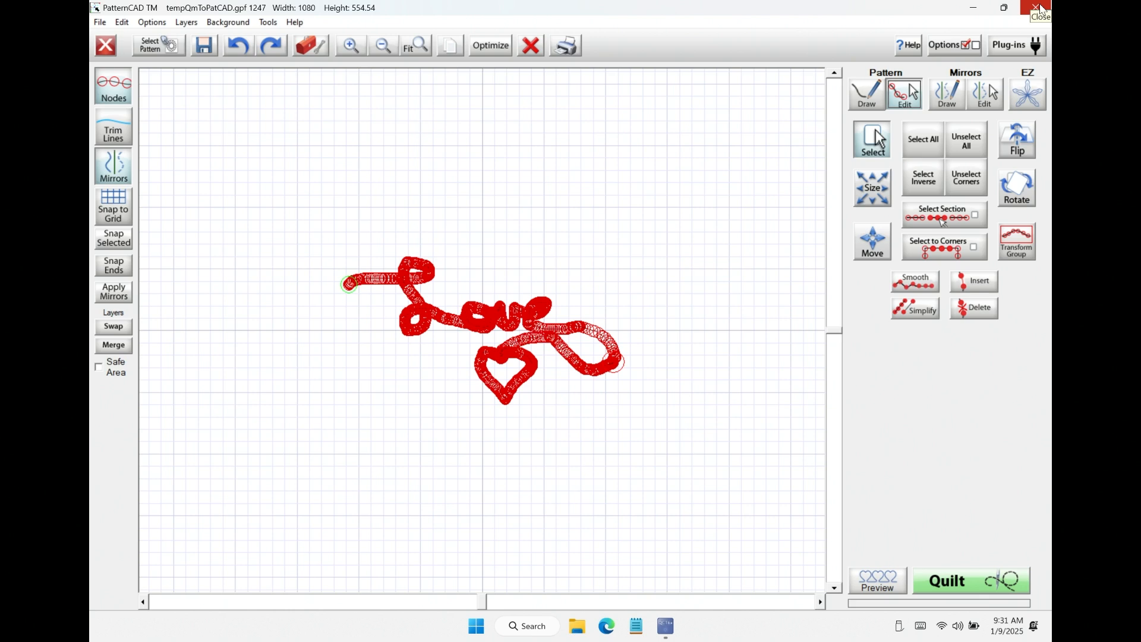
left_click(1037, 8)
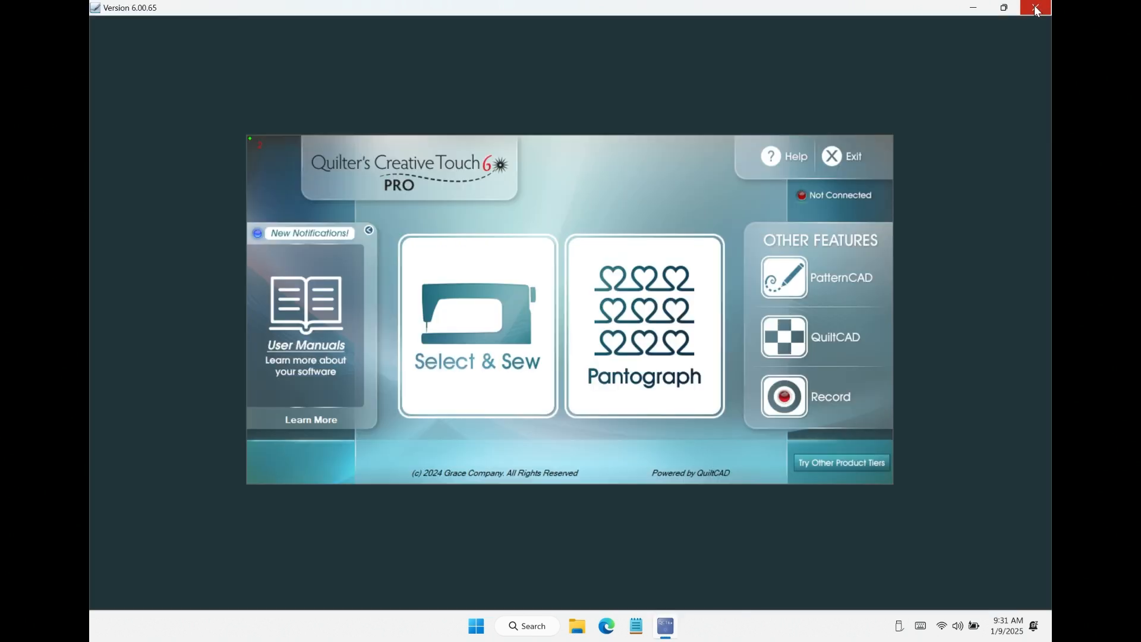
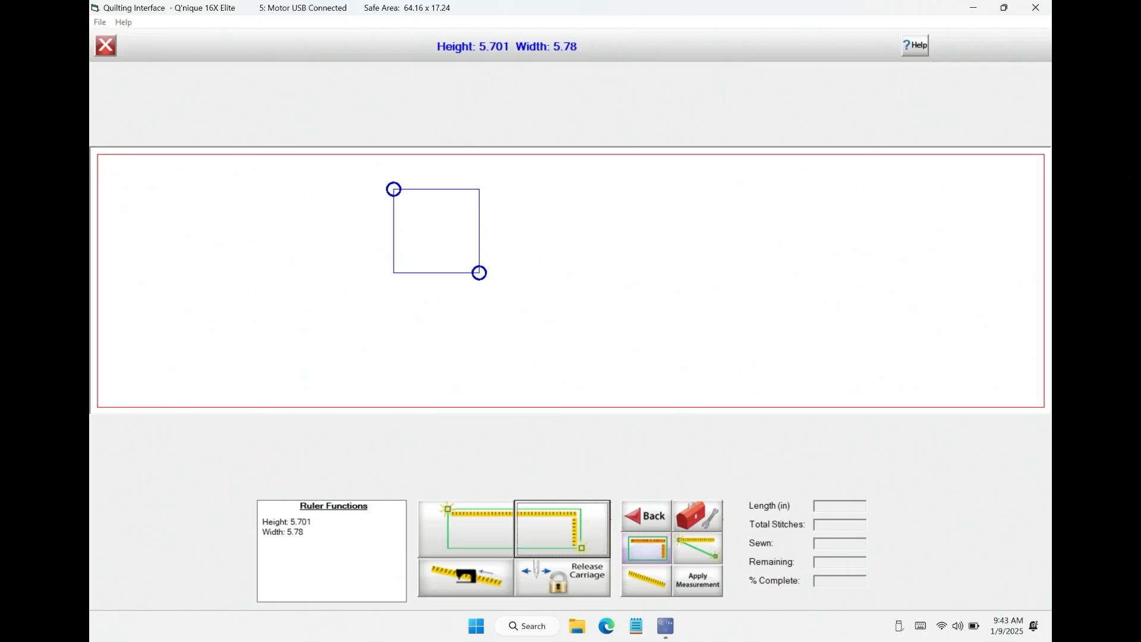
Step: Apply the ruler measurement of the rectangle as the block size in QuiltCAD and accept the quilt setup
left_click(697, 580)
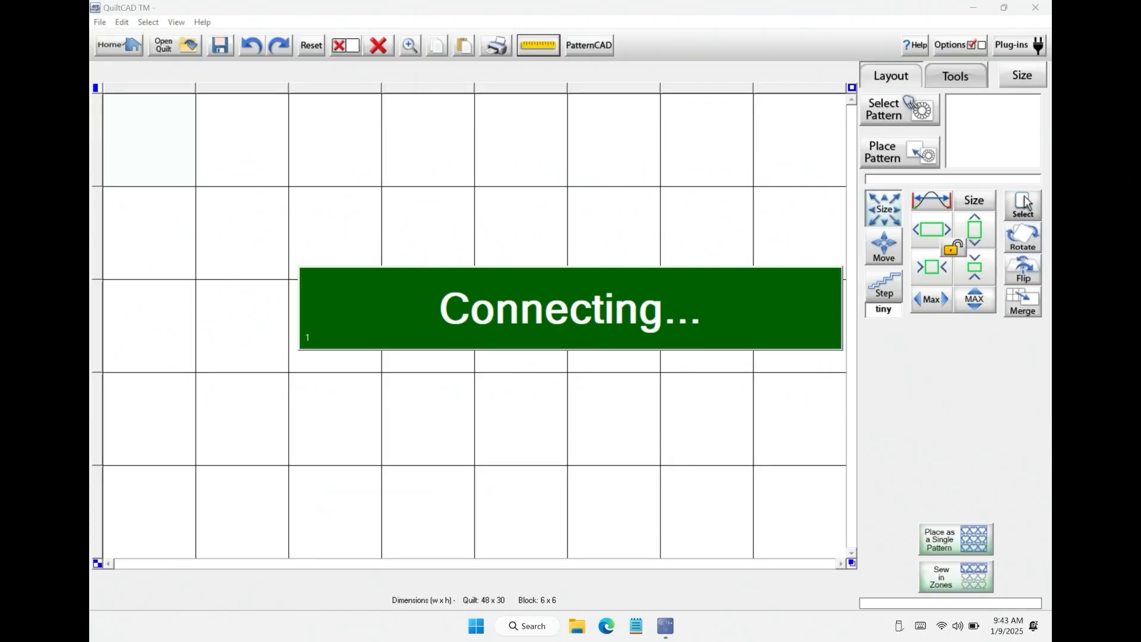
left_click(1023, 75)
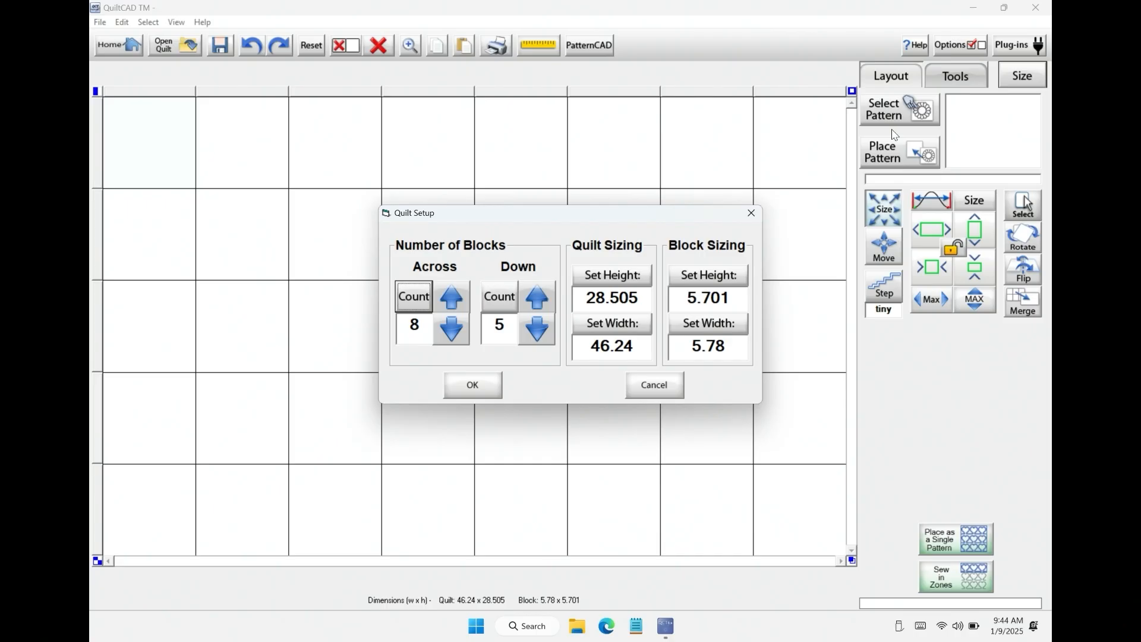
key("Return")
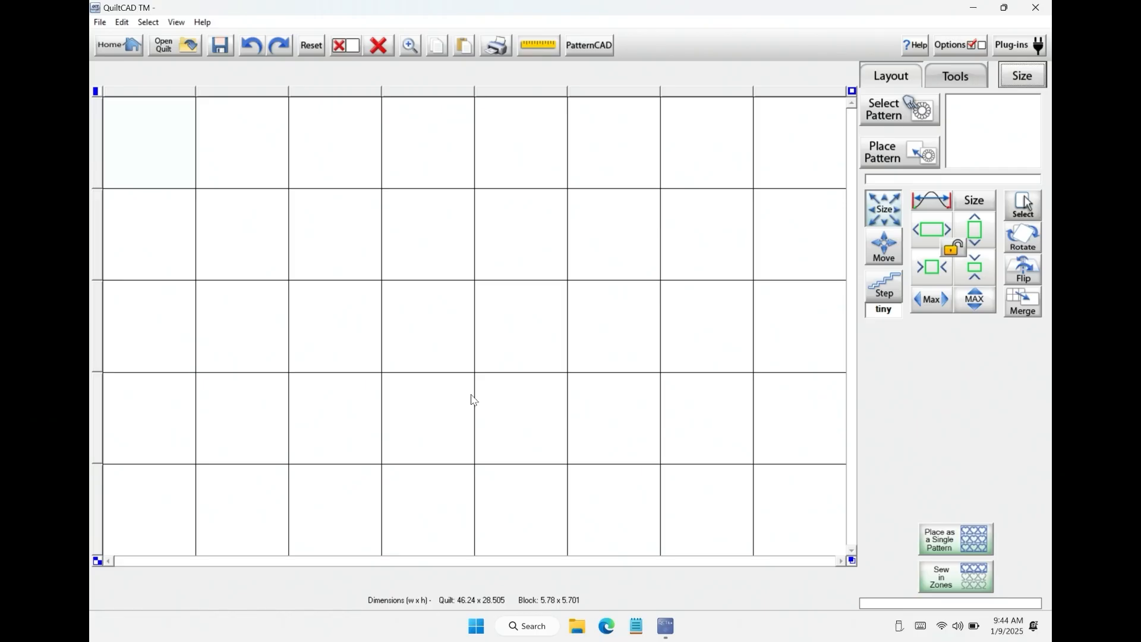
Step: Select a two-by-two group of blocks in the middle of the quilt and the first two blocks of the top row
left_click_drag(524, 234, 618, 326)
key("alt+space")
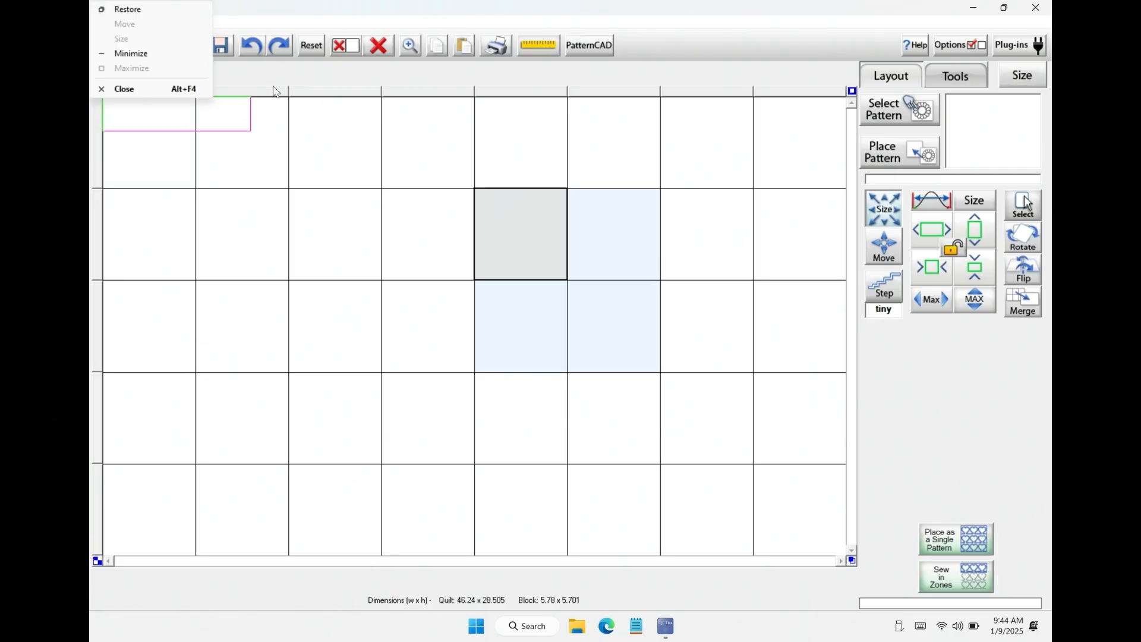
left_click(387, 76)
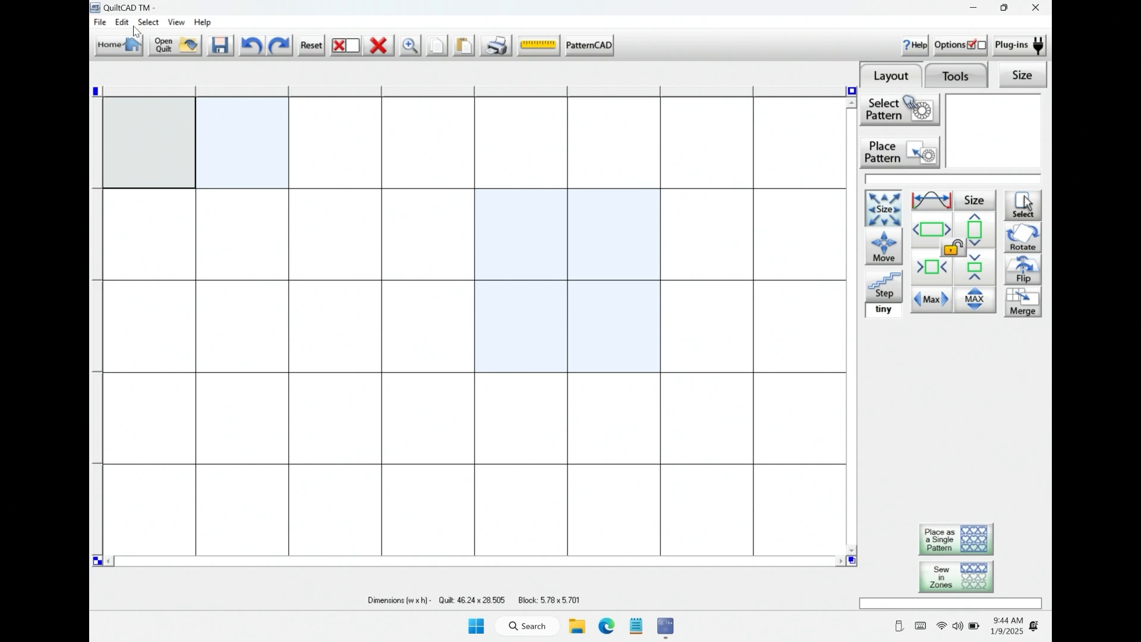
Step: Open the saved quilt symphony.qlt and clear all patterns from its blocks
left_click(186, 48)
left_click(275, 244)
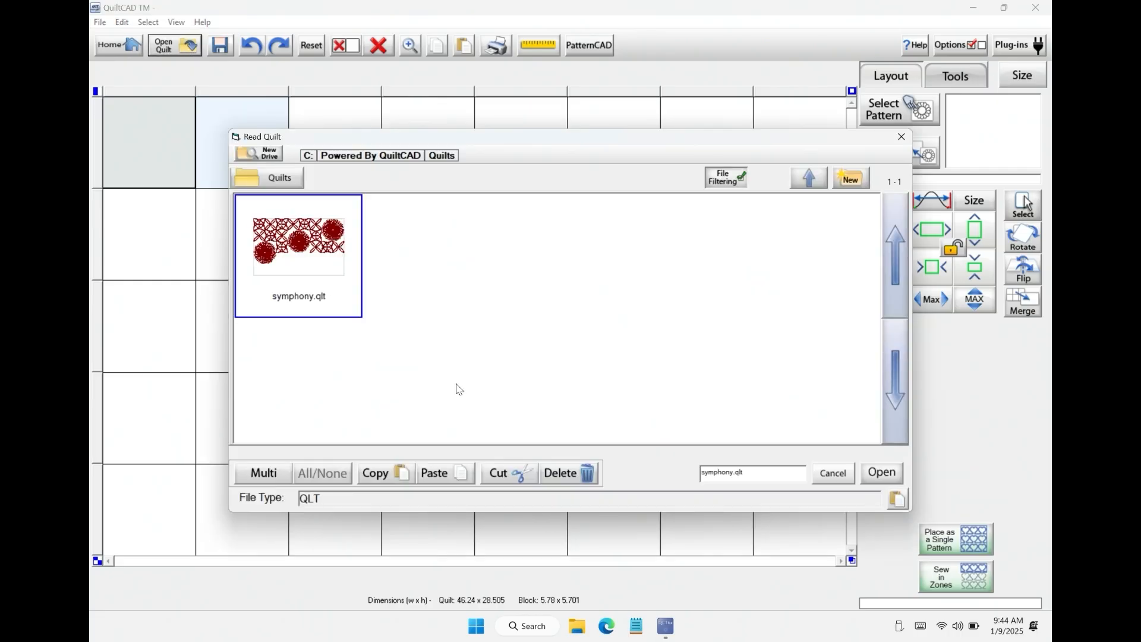
left_click(879, 472)
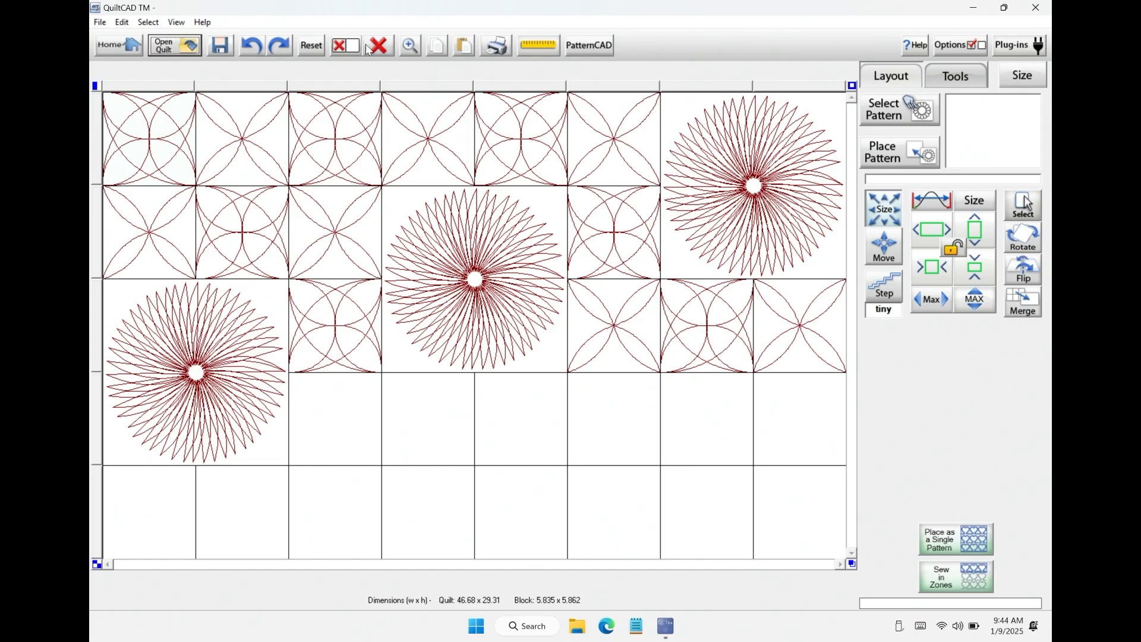
left_click(384, 49)
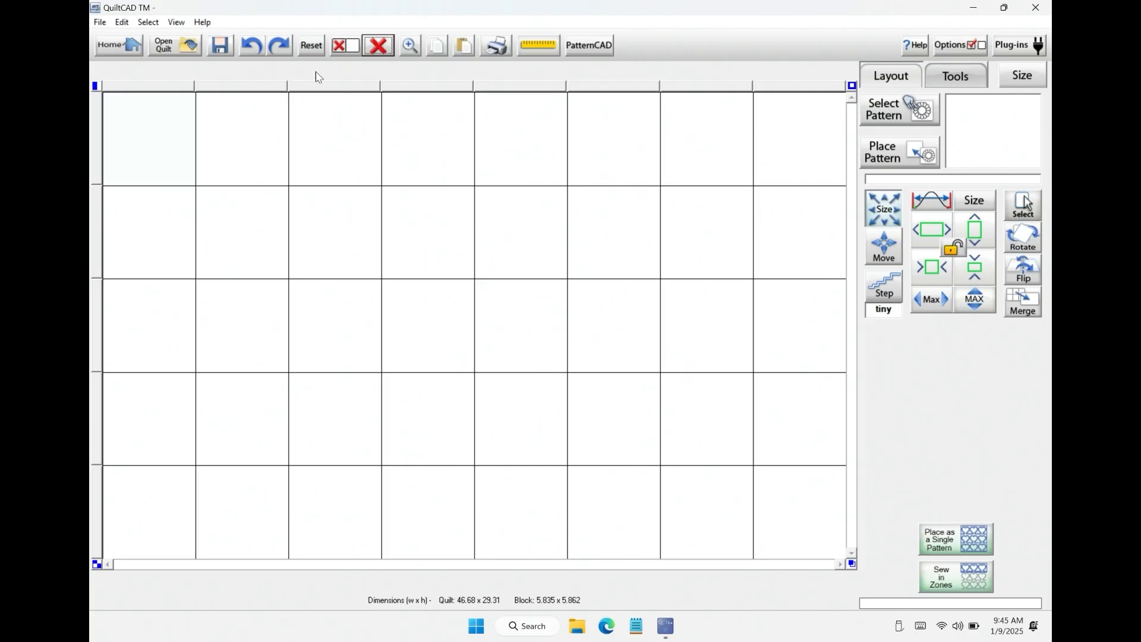
Step: Reopen the saved quilt symphony.qlt with its block patterns
left_click(181, 45)
left_click(324, 238)
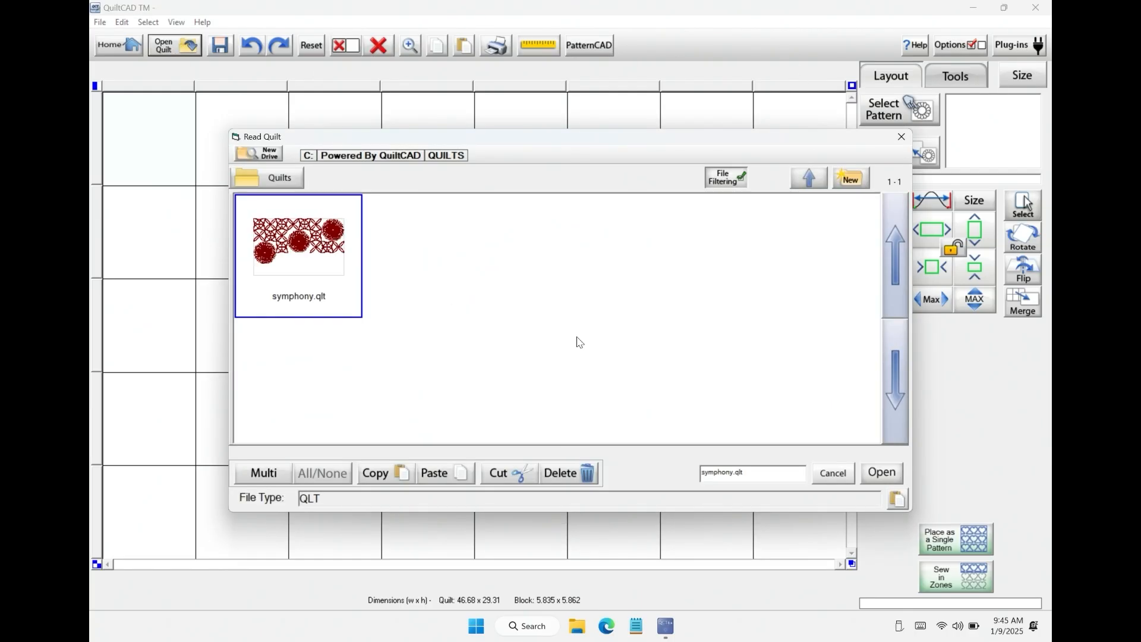
left_click(878, 479)
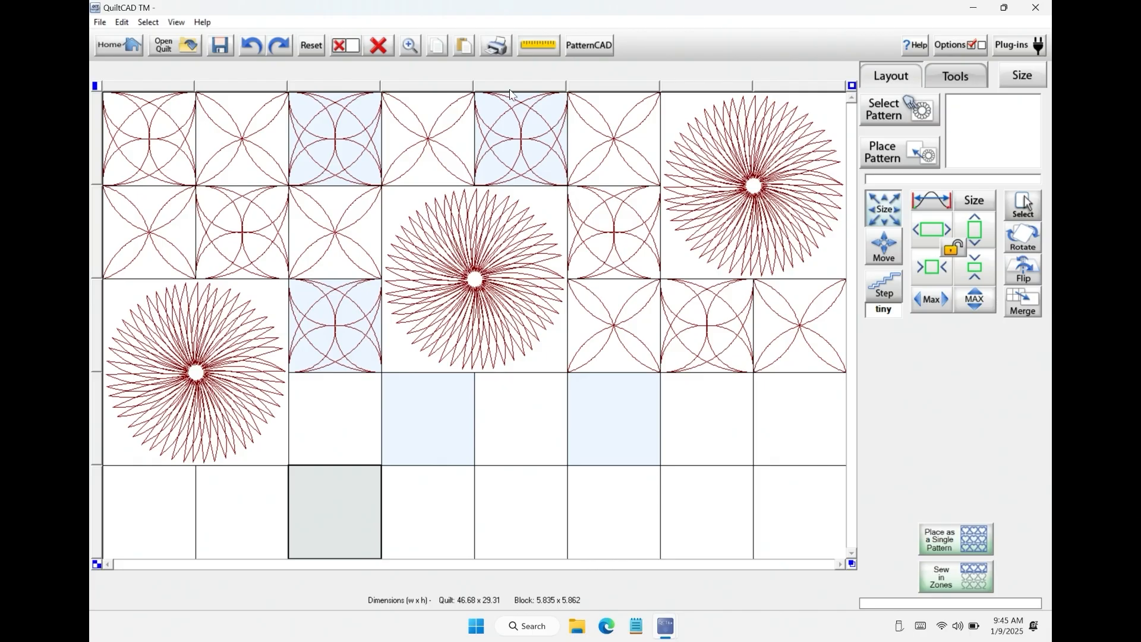
Step: Delete the patterns from the selected blocks, followed by every remaining pattern in the quilt
left_click(339, 48)
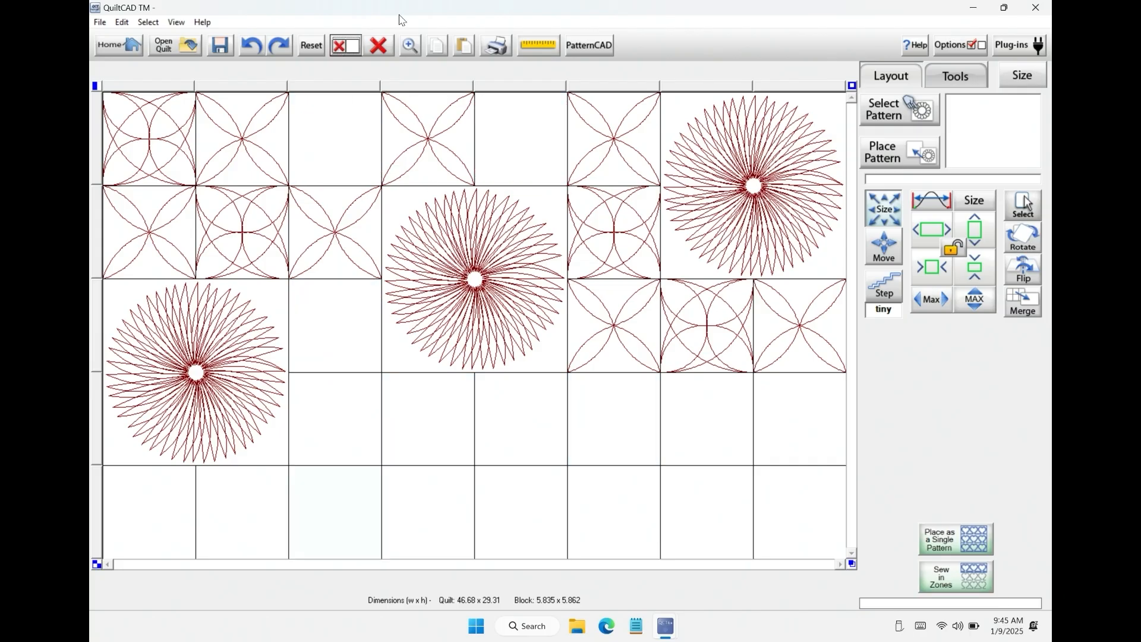
left_click(381, 46)
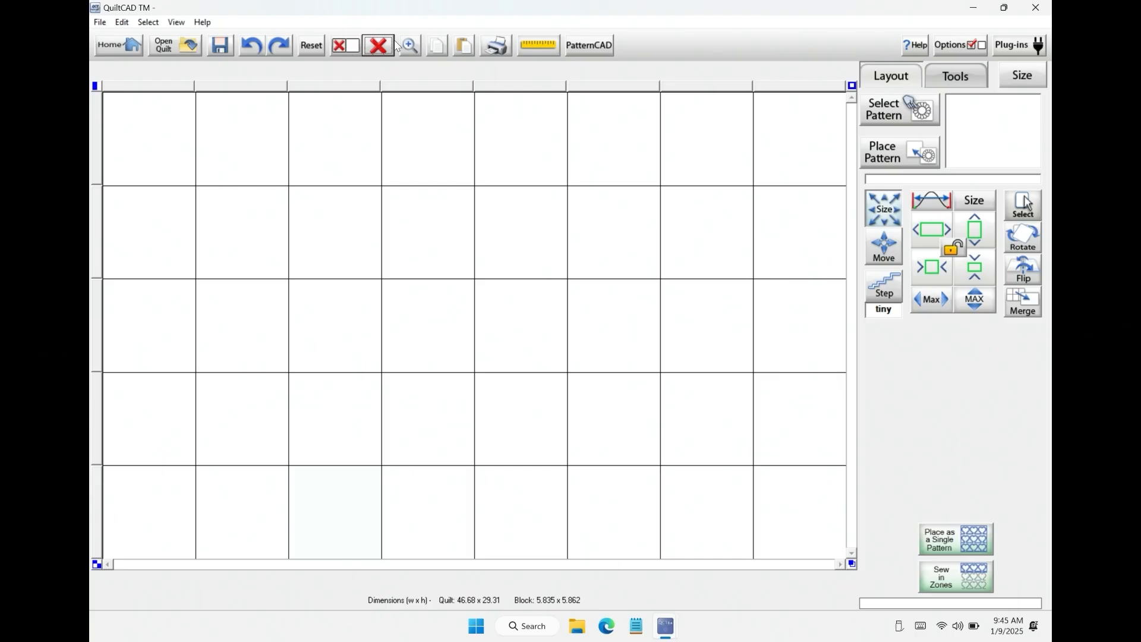
Step: Undo both pattern deletions and redo only the deletion from the selected blocks
left_click(253, 45)
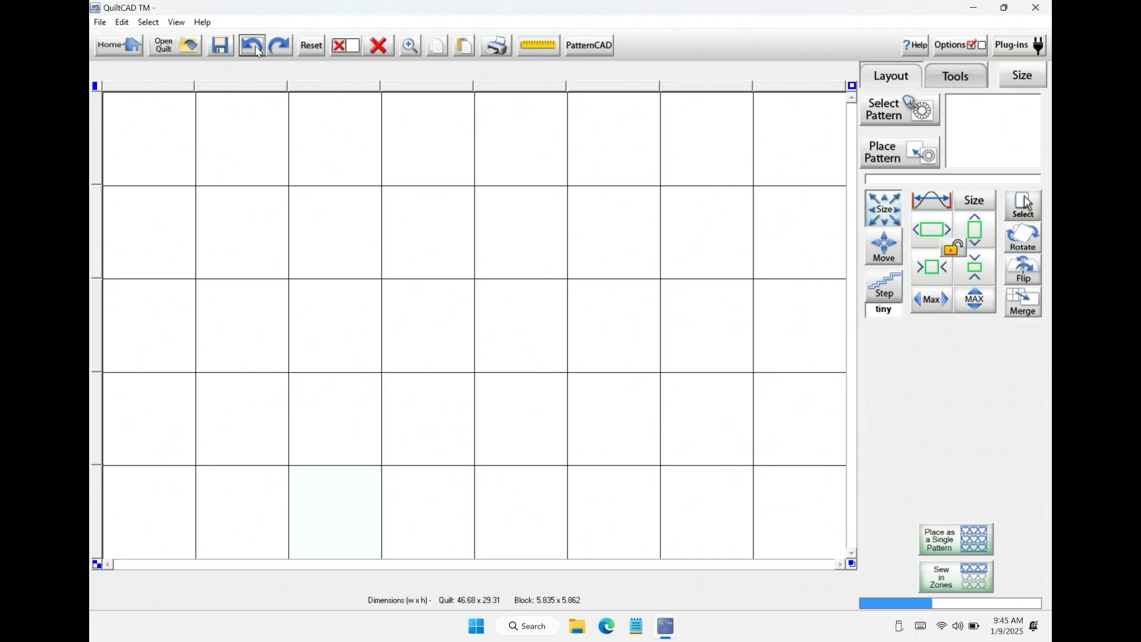
left_click(253, 46)
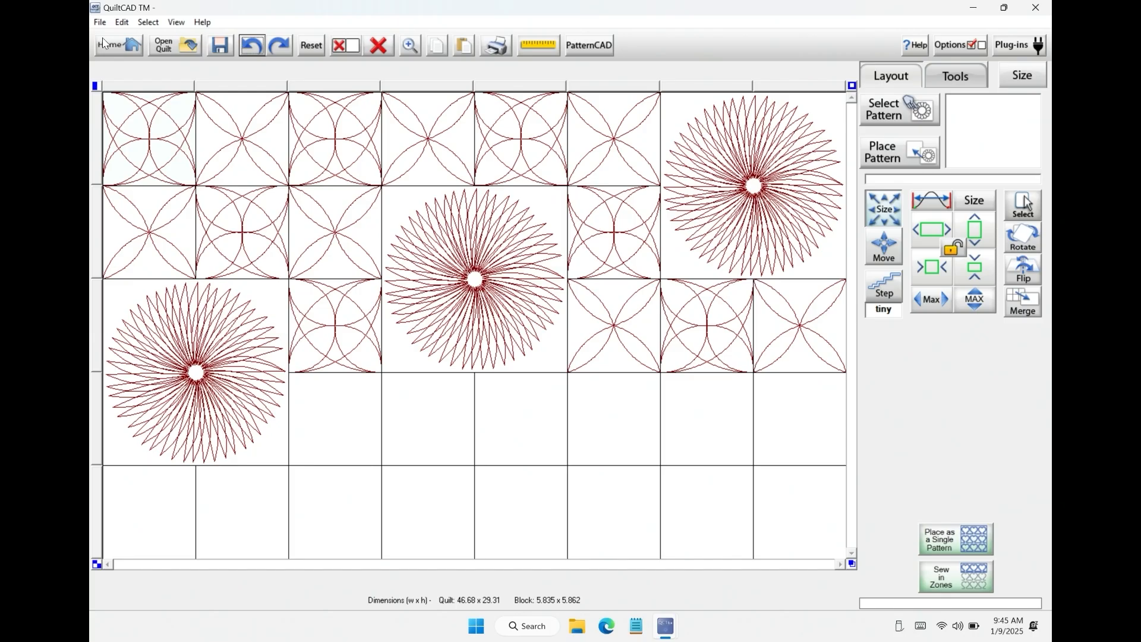
left_click(278, 47)
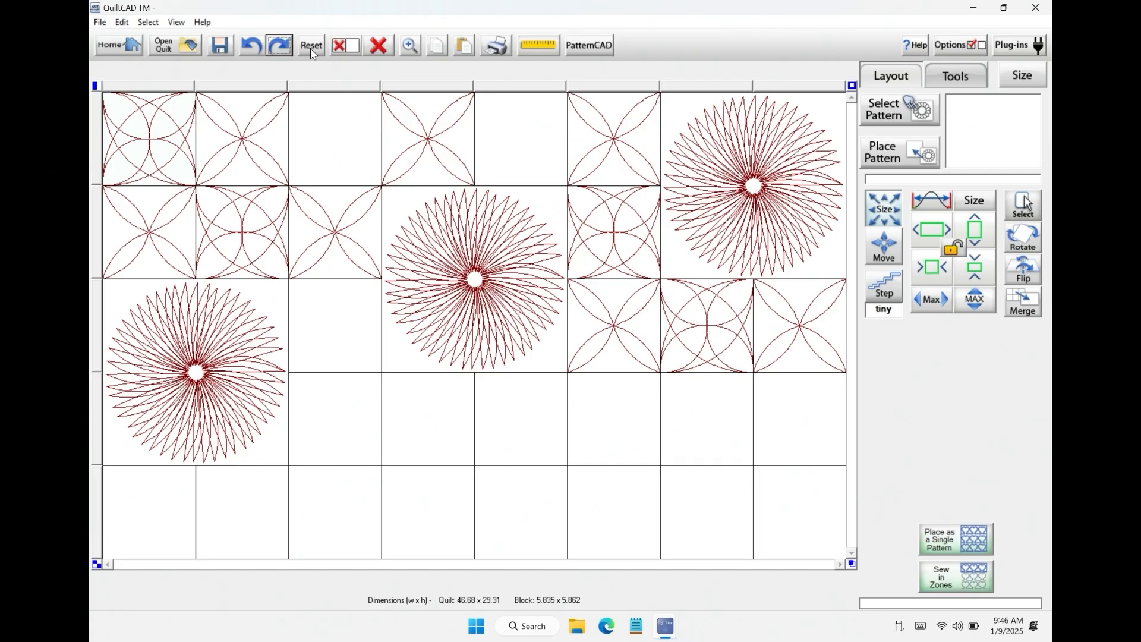
Step: Zoom in on the fourth block of the top row and return to the full quilt view
left_click(408, 48)
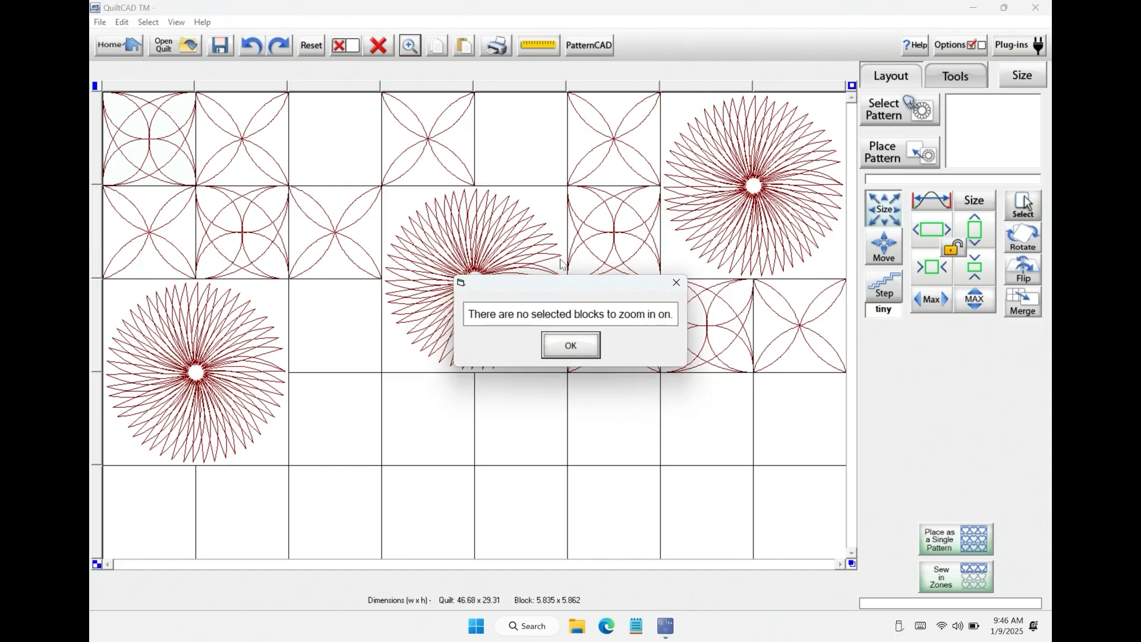
left_click(576, 345)
left_click(441, 145)
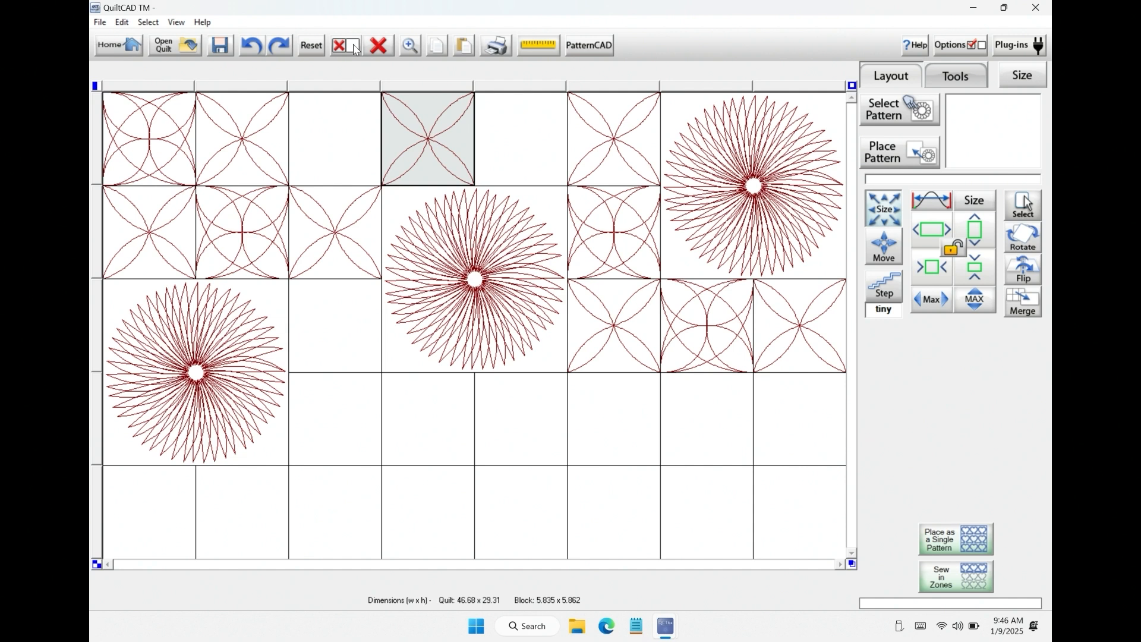
left_click(407, 46)
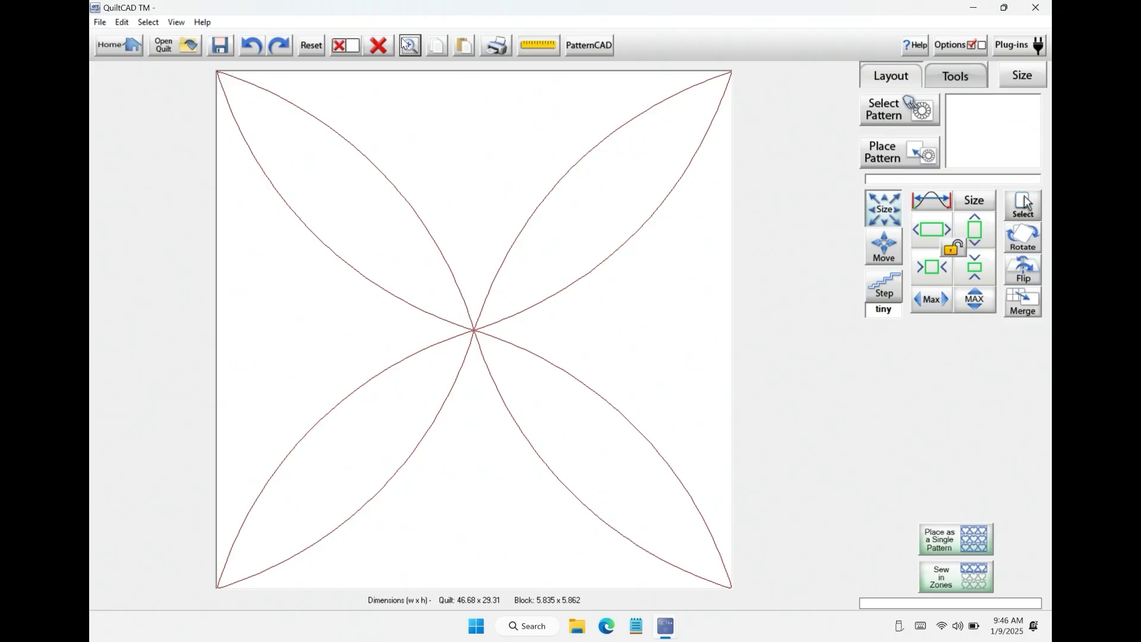
left_click(415, 50)
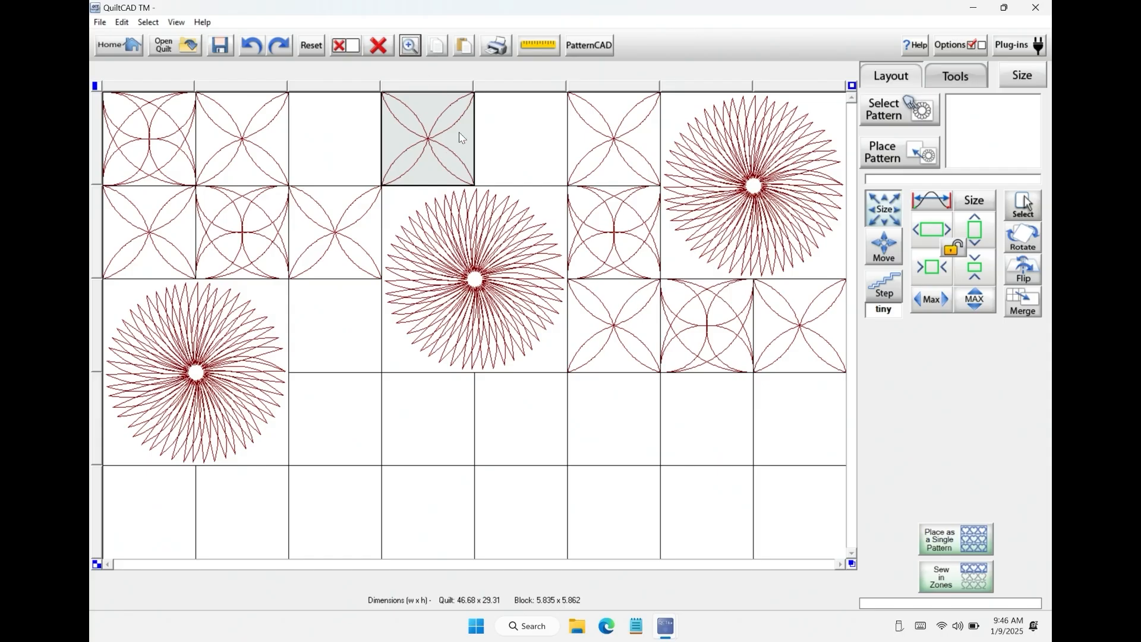
Step: Copy the top row's four-petal pattern into the sixth block of row two and the third block of row three, and undo the paste
left_click(611, 206)
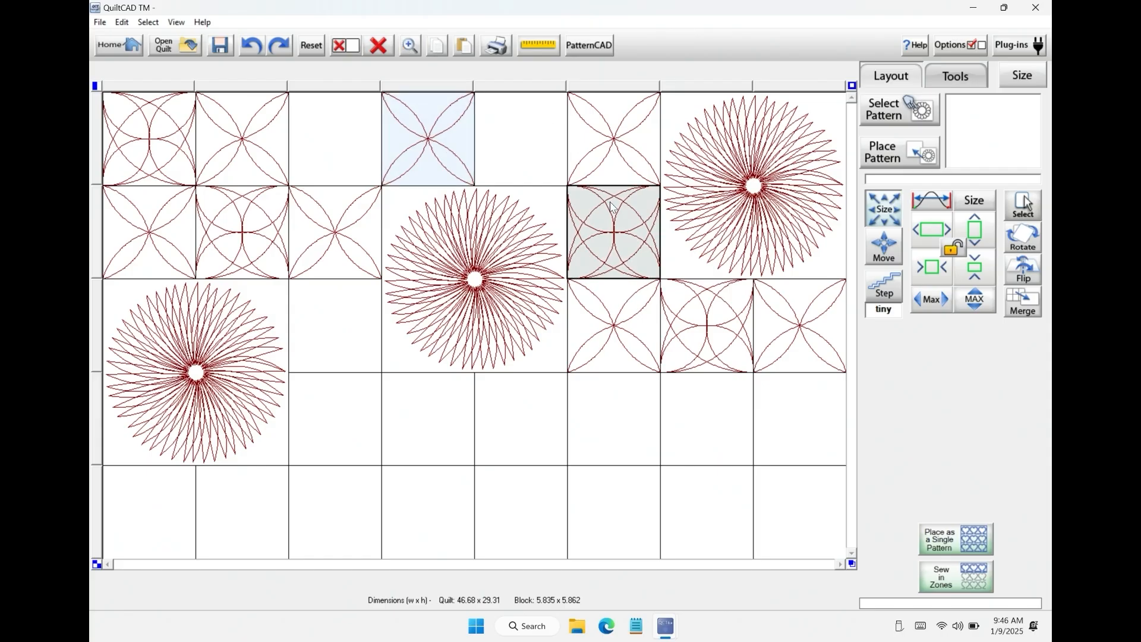
left_click(432, 115)
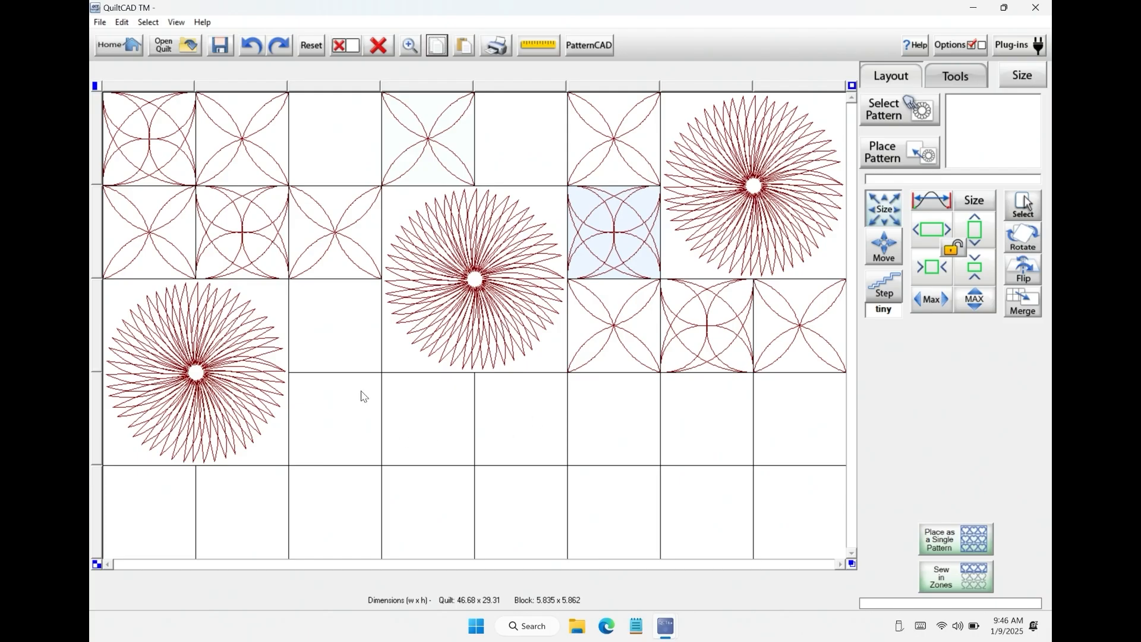
left_click(351, 348)
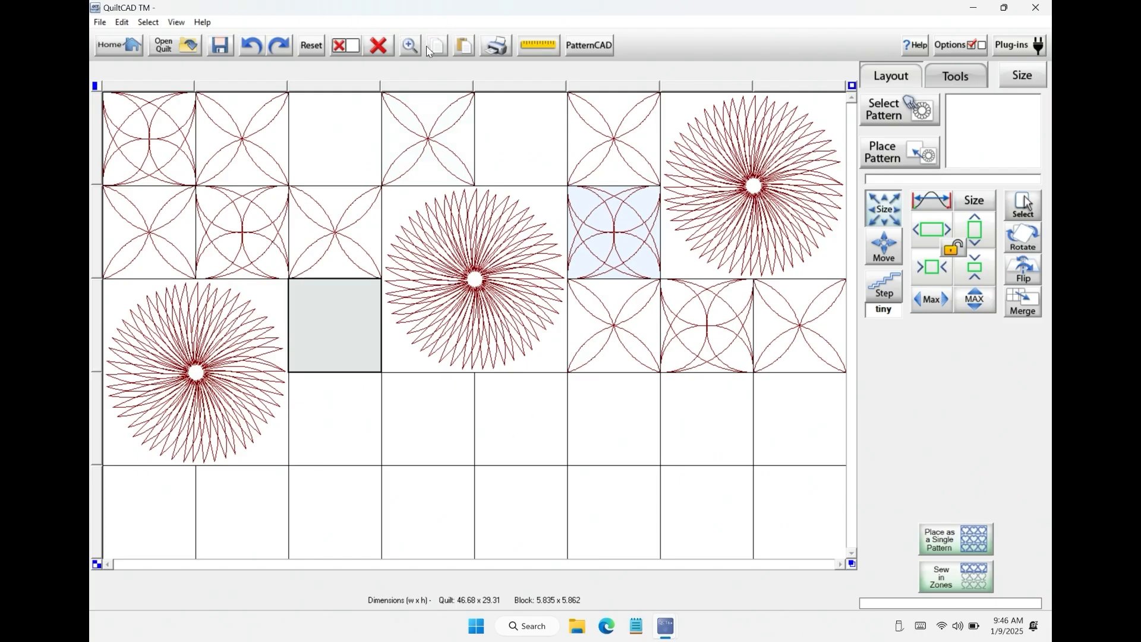
left_click(462, 47)
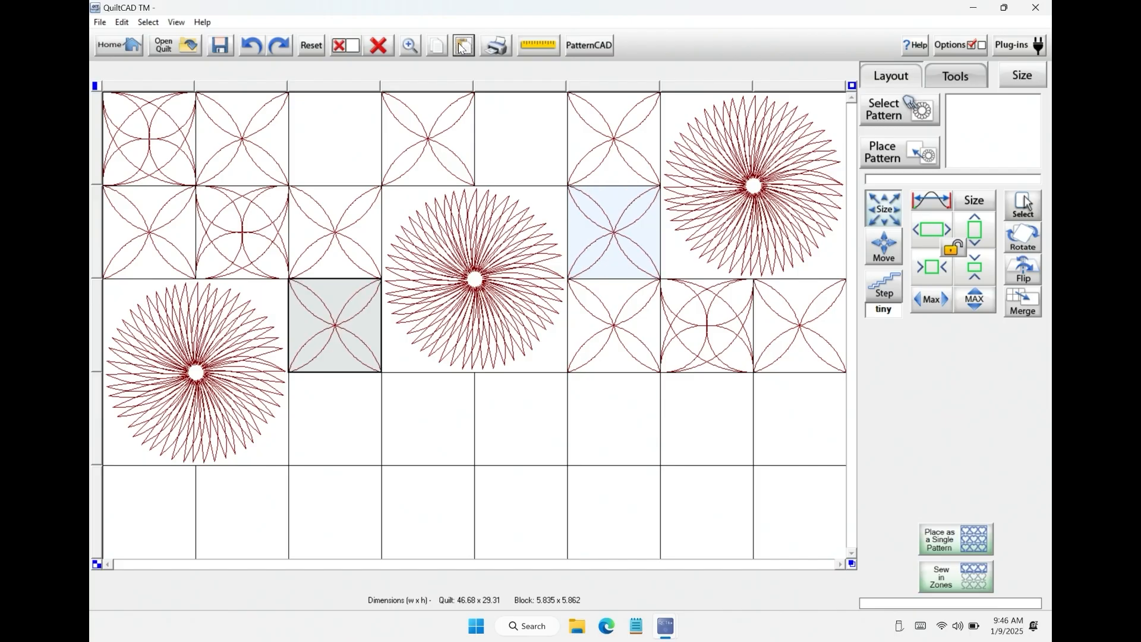
left_click(253, 47)
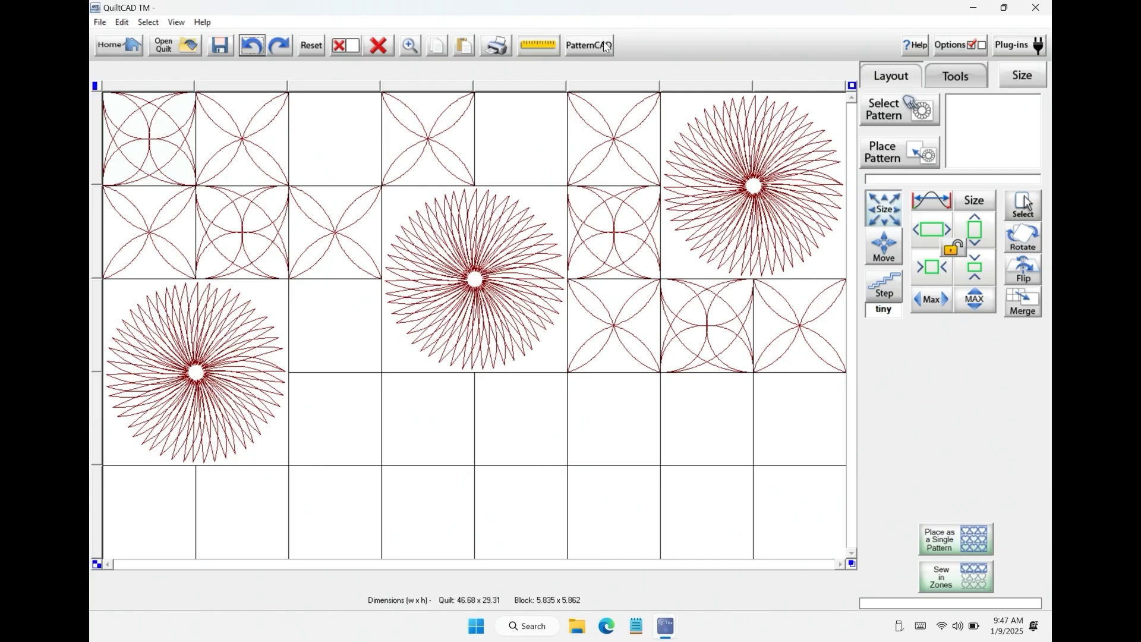
Step: Open the pattern of the top row's sixth block in PatternCAD and return to QuiltCAD
left_click(606, 152)
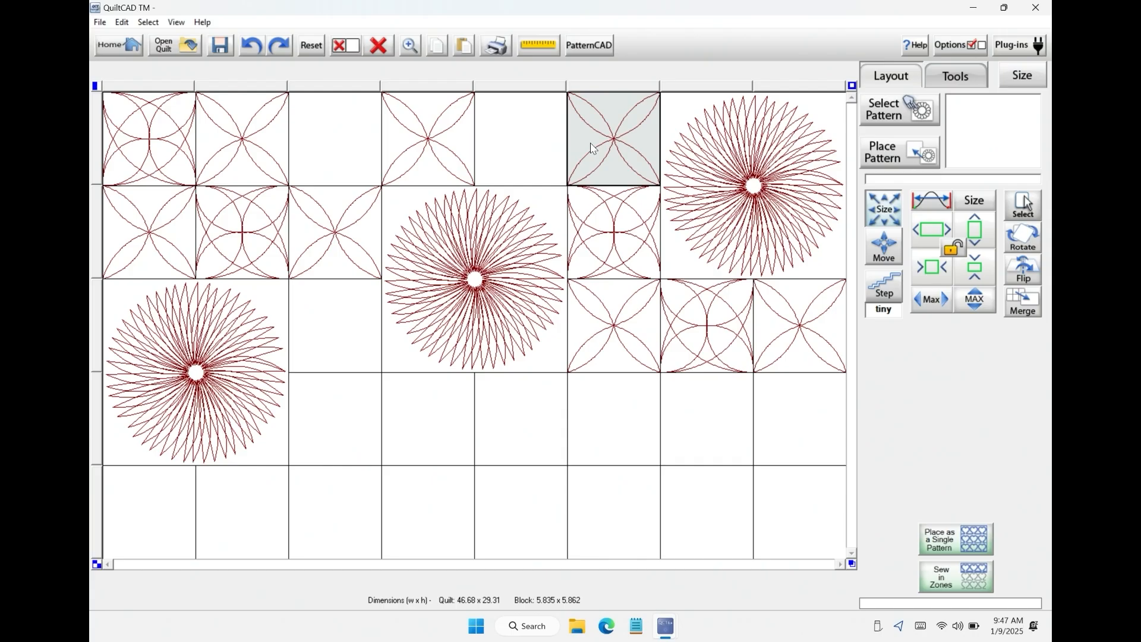
left_click(601, 46)
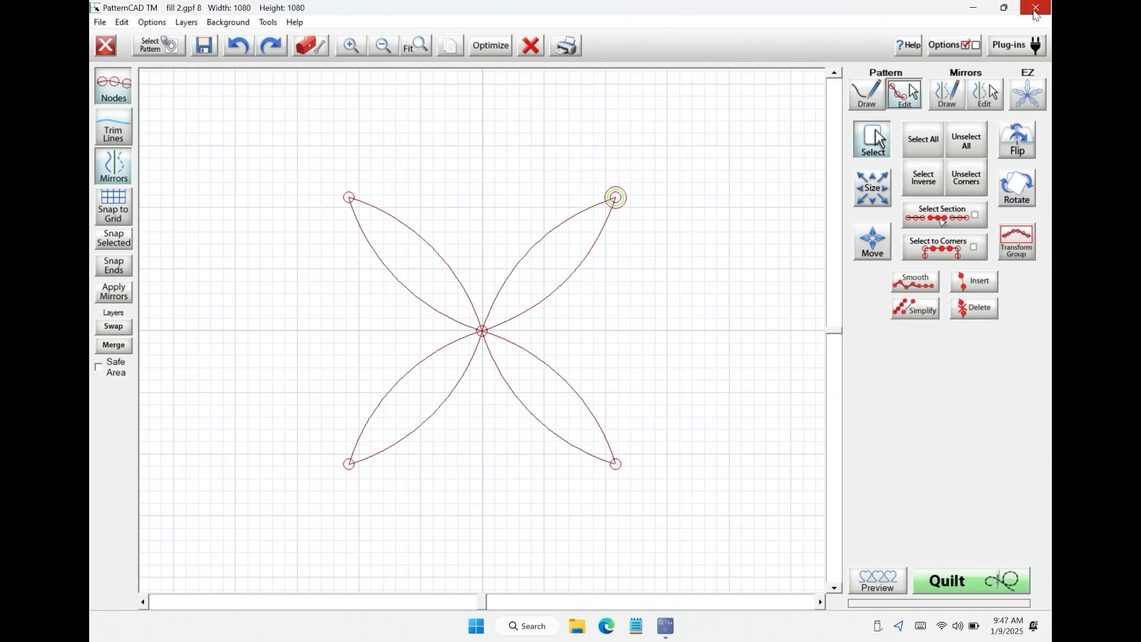
left_click(1037, 10)
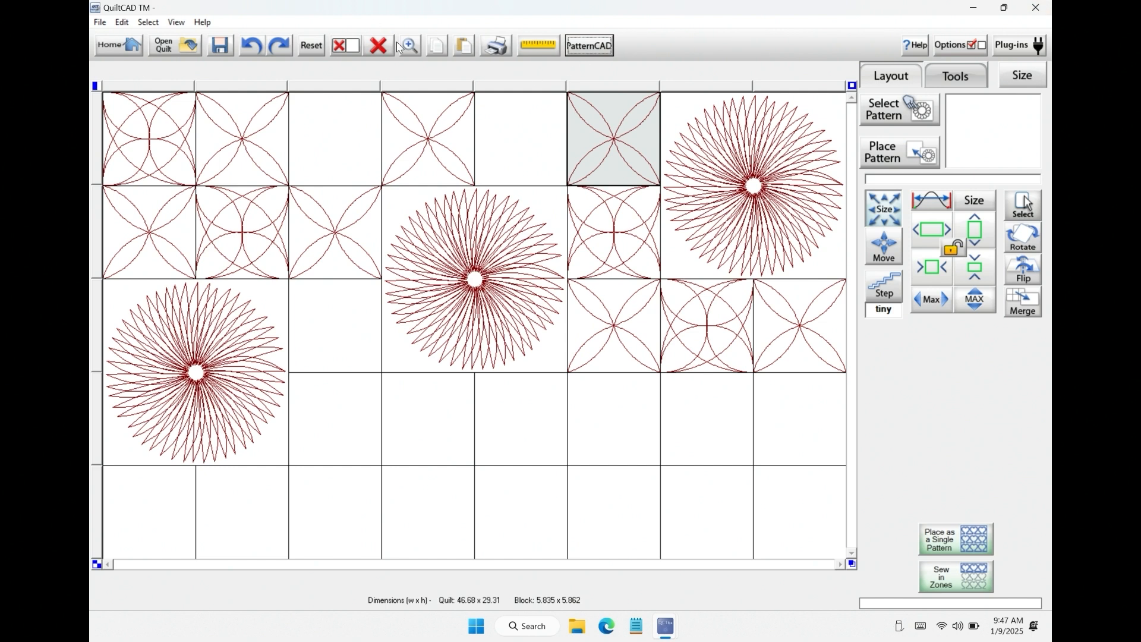
Step: Clear all patterns from the quilt
left_click(379, 45)
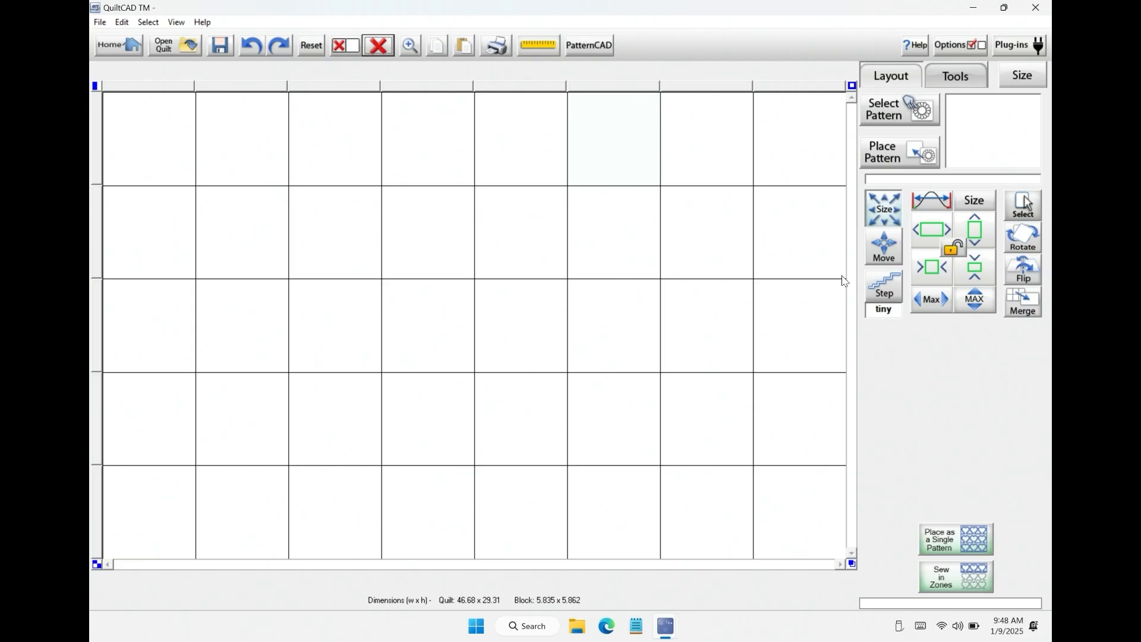
left_click(933, 202)
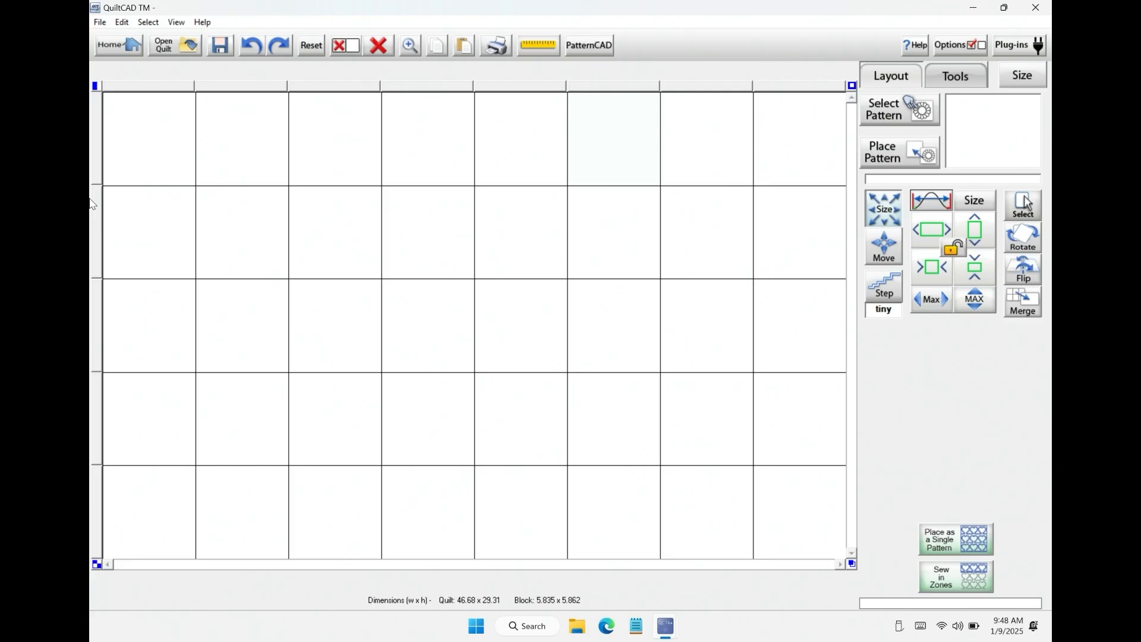
Step: Select the first block of row one and the third and fifth of row two, extend the selection to all blocks and deselect everything
left_click(160, 162)
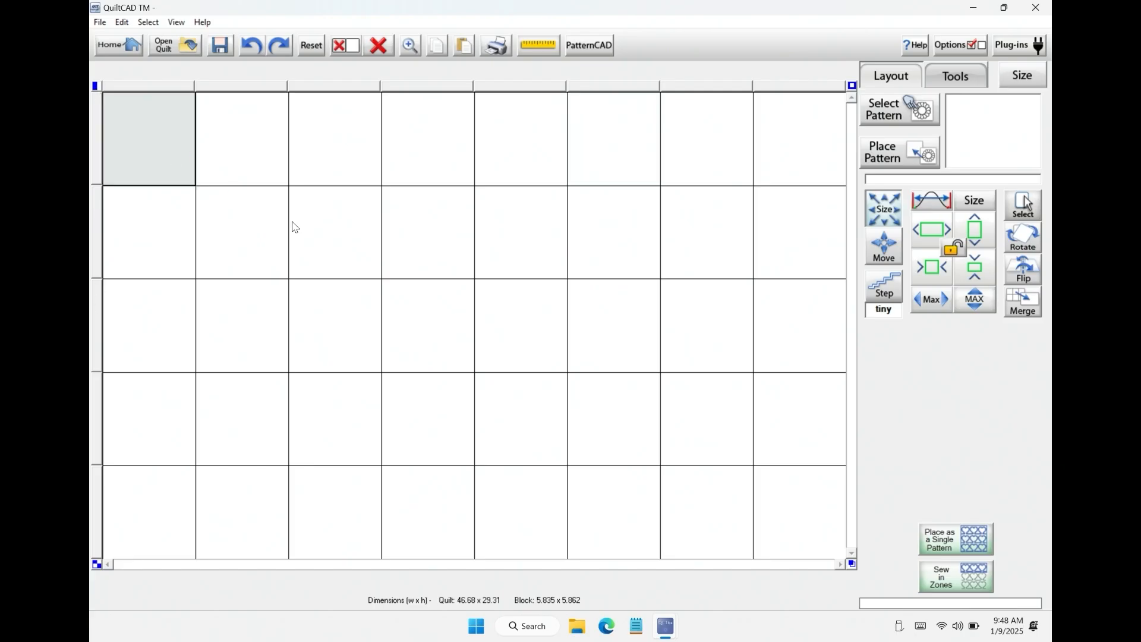
left_click(333, 234)
left_click(534, 246)
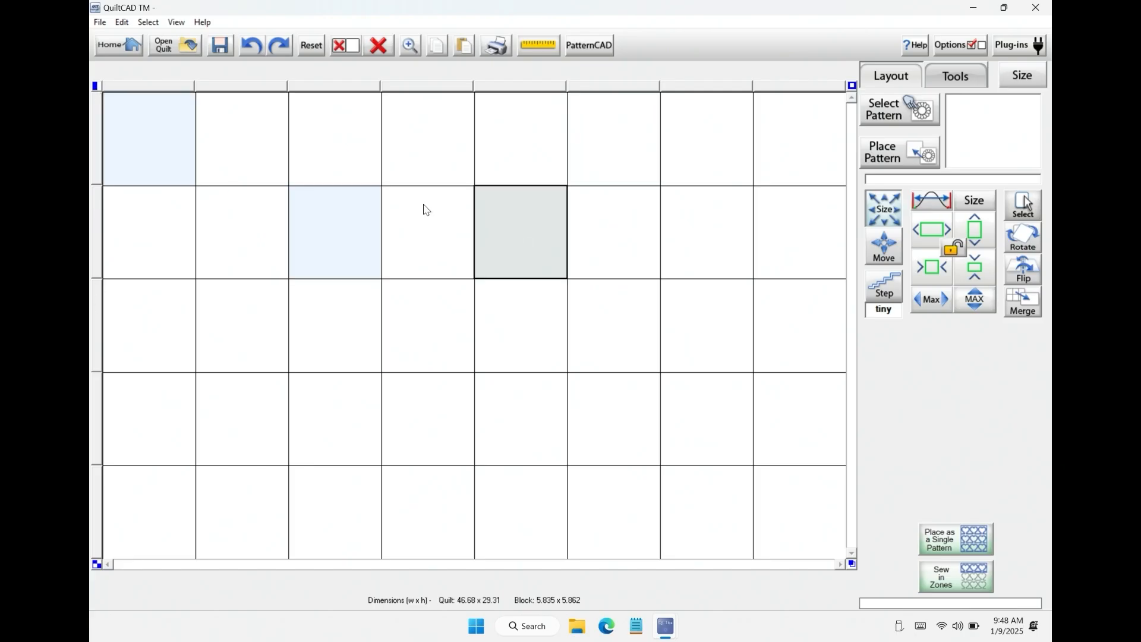
left_click(96, 87)
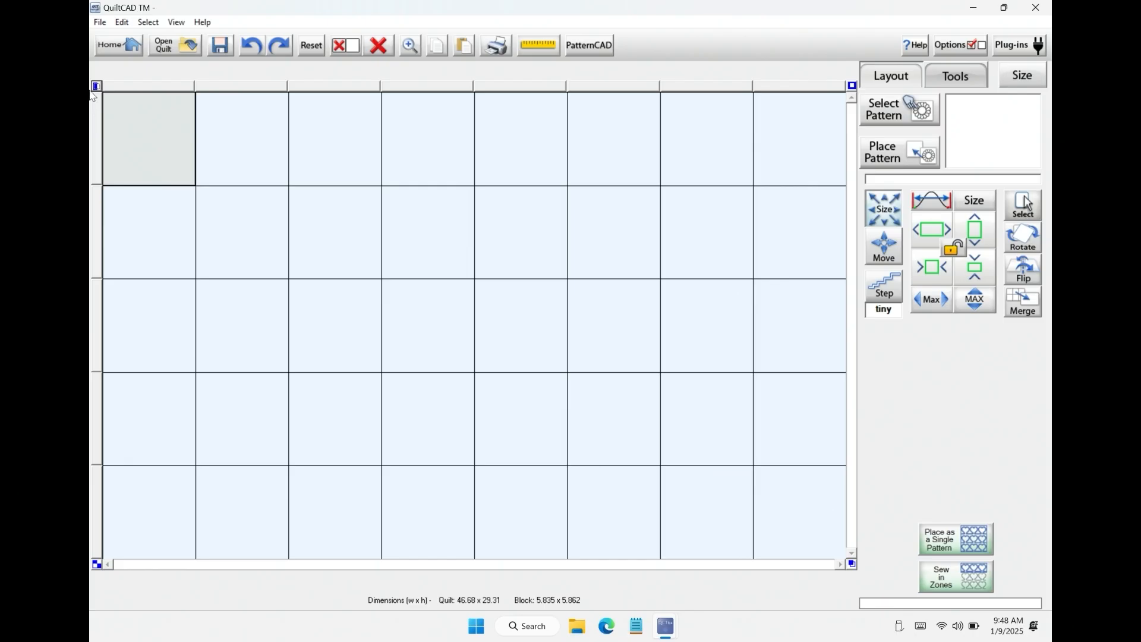
left_click(97, 87)
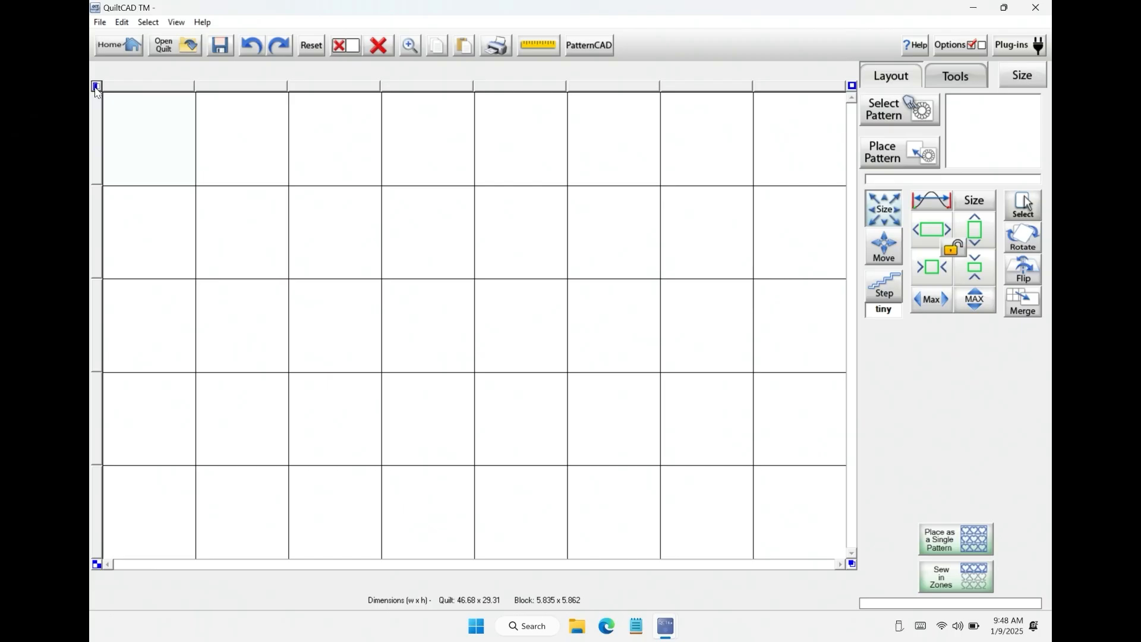
Step: Select the blocks in a checkerboard arrangement, alternate between the two checkerboard sets several times and deselect all blocks
left_click(96, 566)
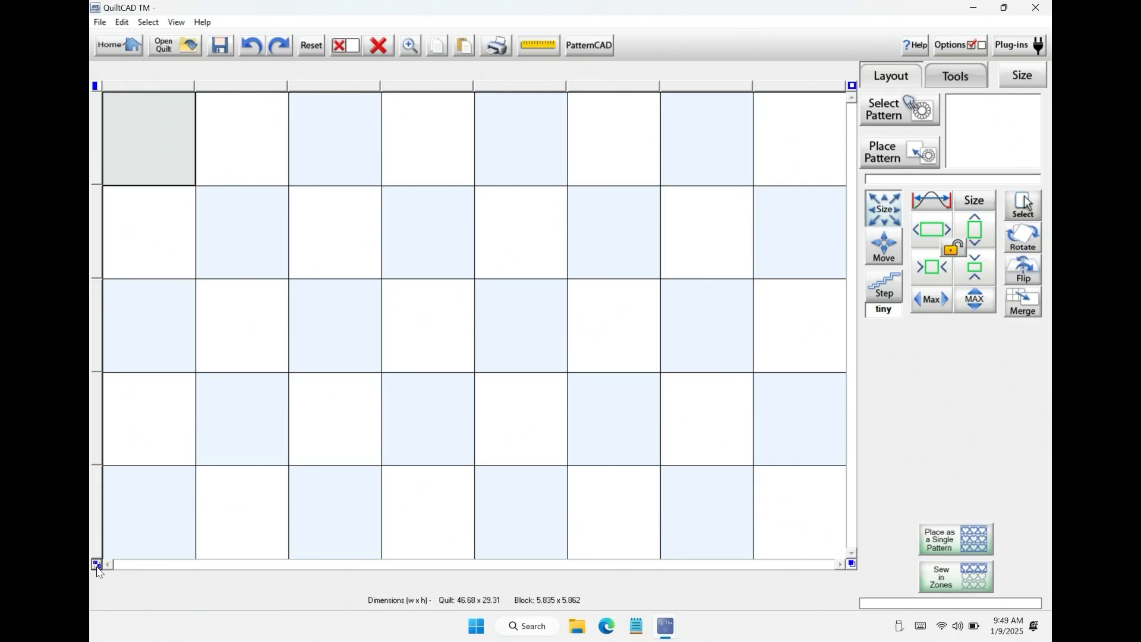
left_click(97, 567)
left_click(97, 567)
left_click(98, 567)
left_click(97, 567)
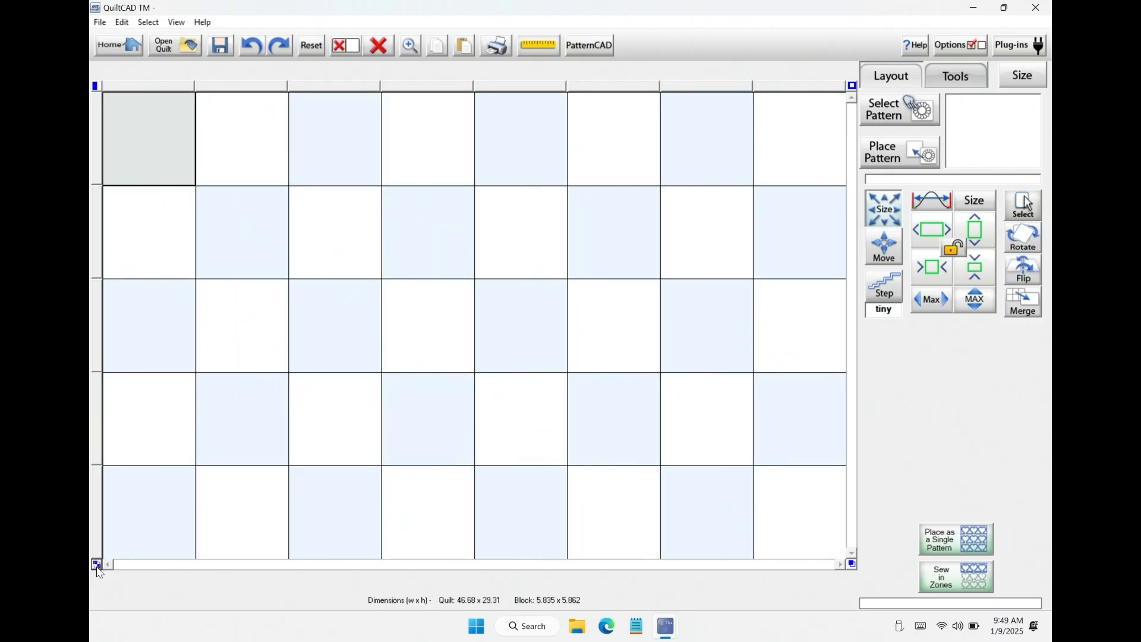
left_click(97, 87)
left_click(97, 87)
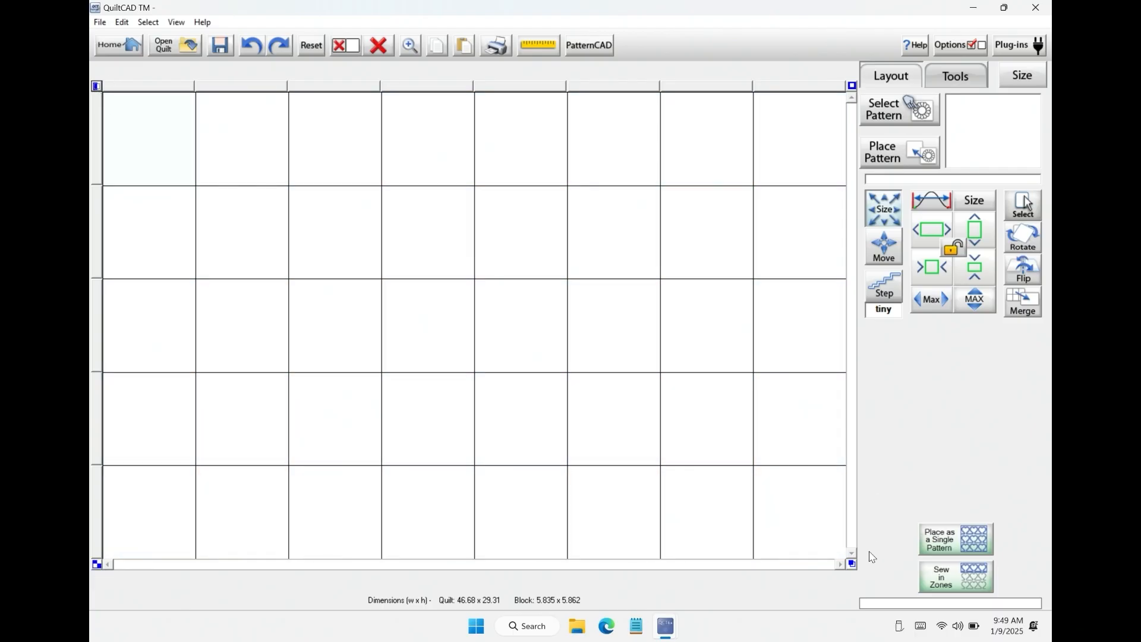
Step: Invert the empty selection to select every block and deselect them all
left_click(853, 565)
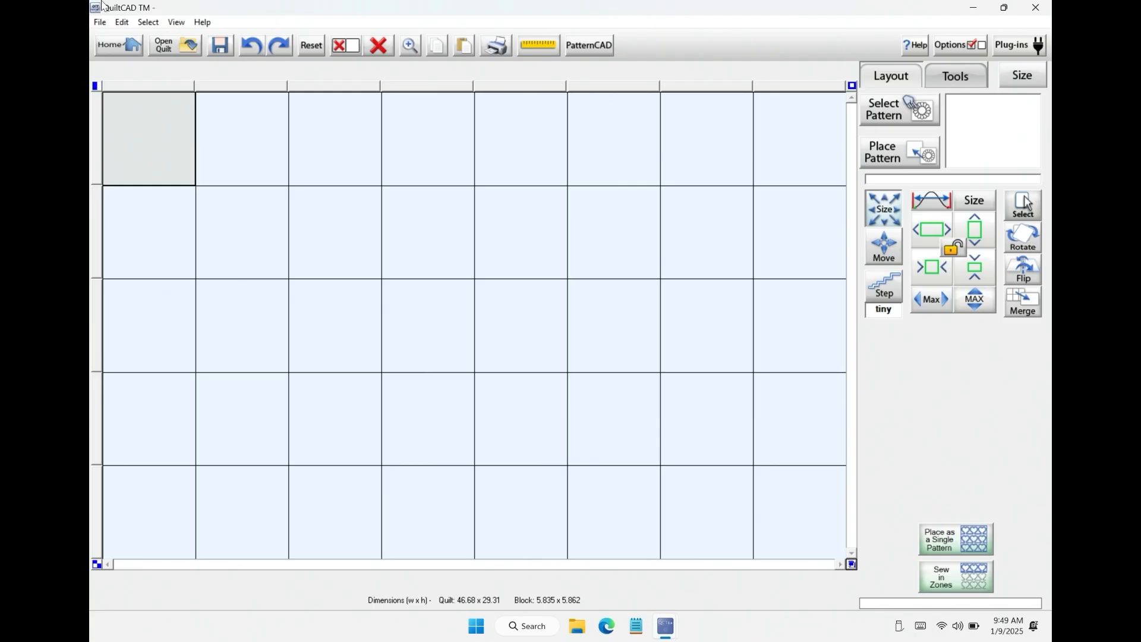
left_click(96, 86)
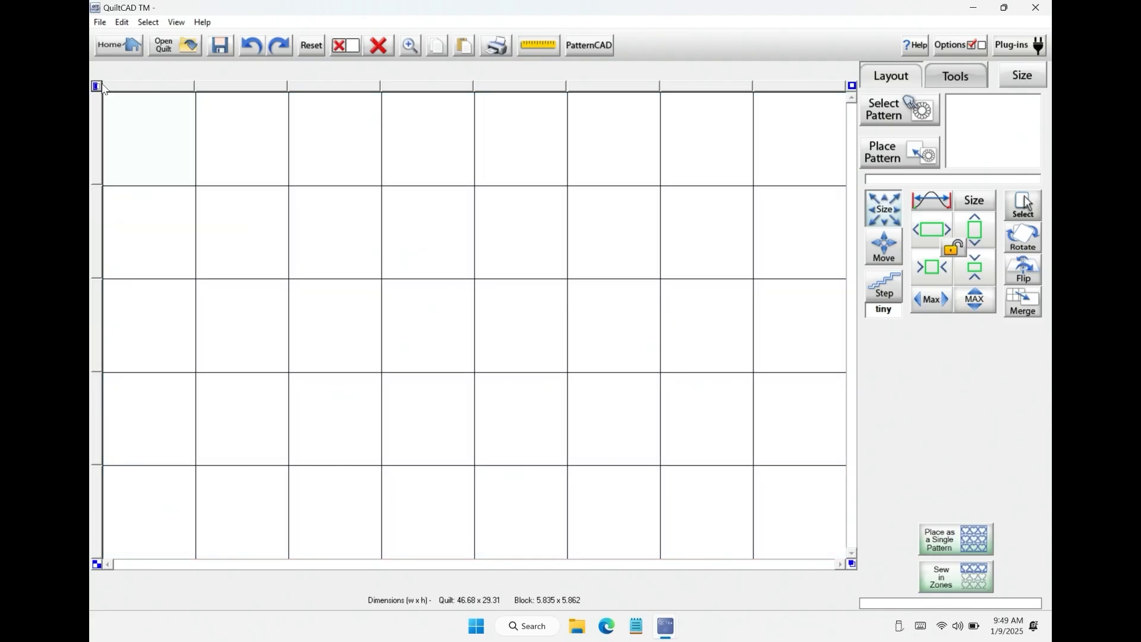
Step: Select the border blocks, invert the selection repeatedly between the border and the inner blocks, and clear the selection
left_click(853, 87)
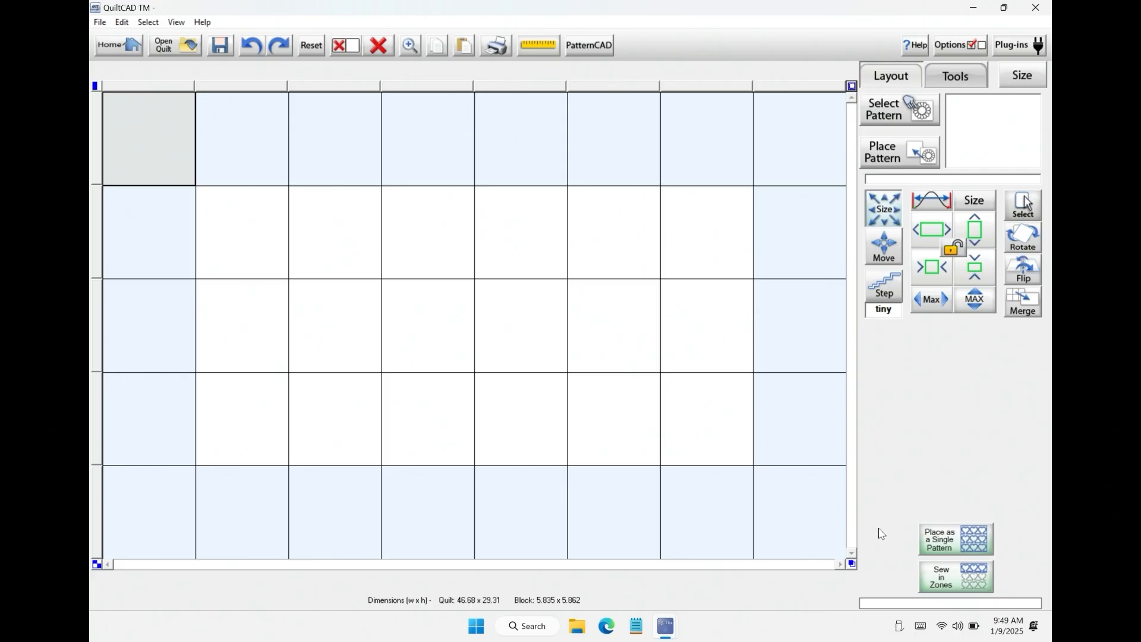
left_click(853, 564)
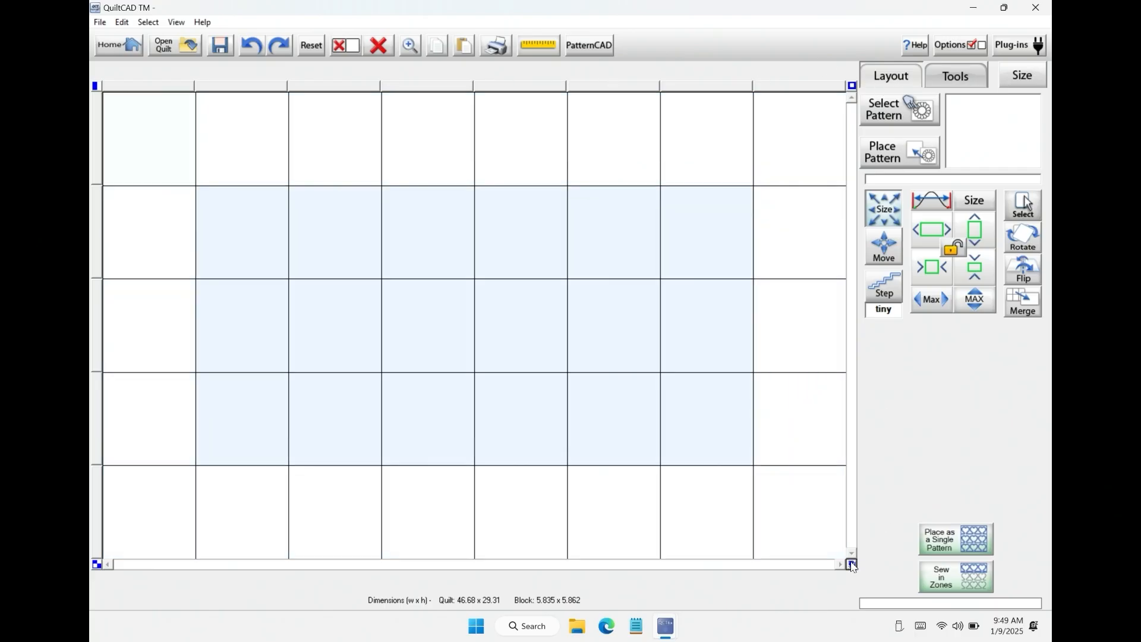
left_click(853, 565)
left_click(854, 565)
left_click(853, 564)
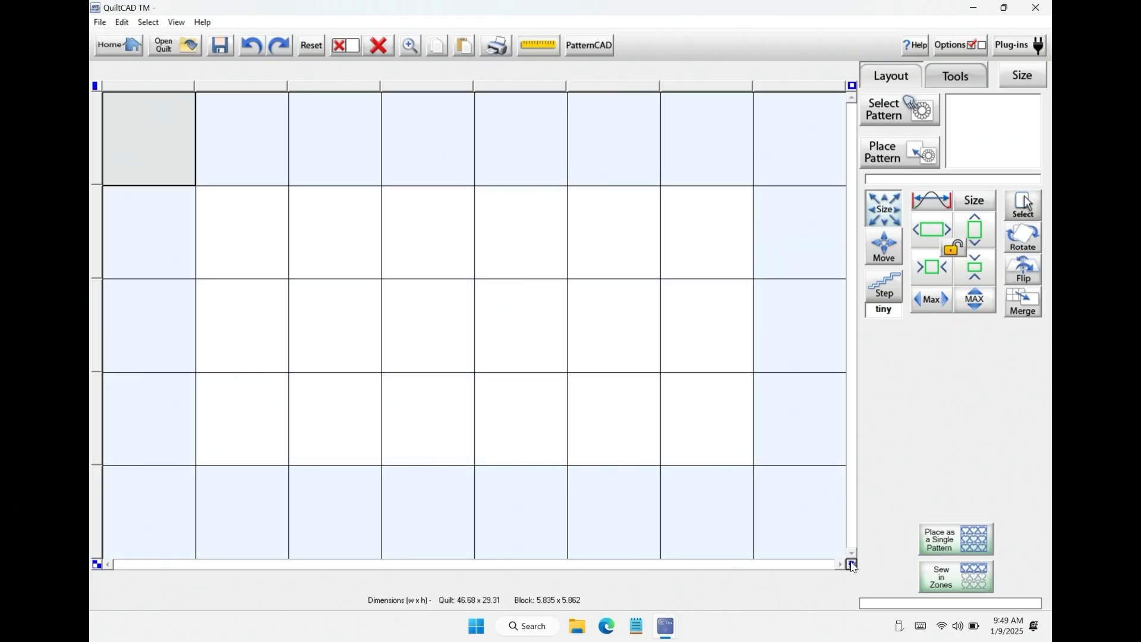
left_click(853, 565)
left_click(853, 564)
left_click(853, 564)
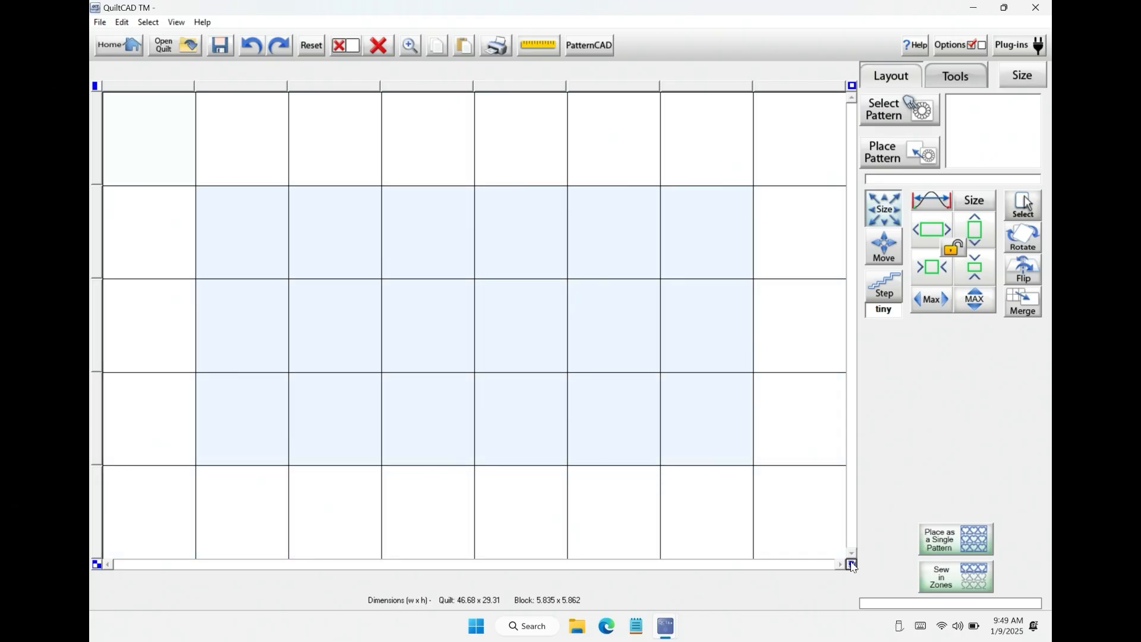
left_click(853, 564)
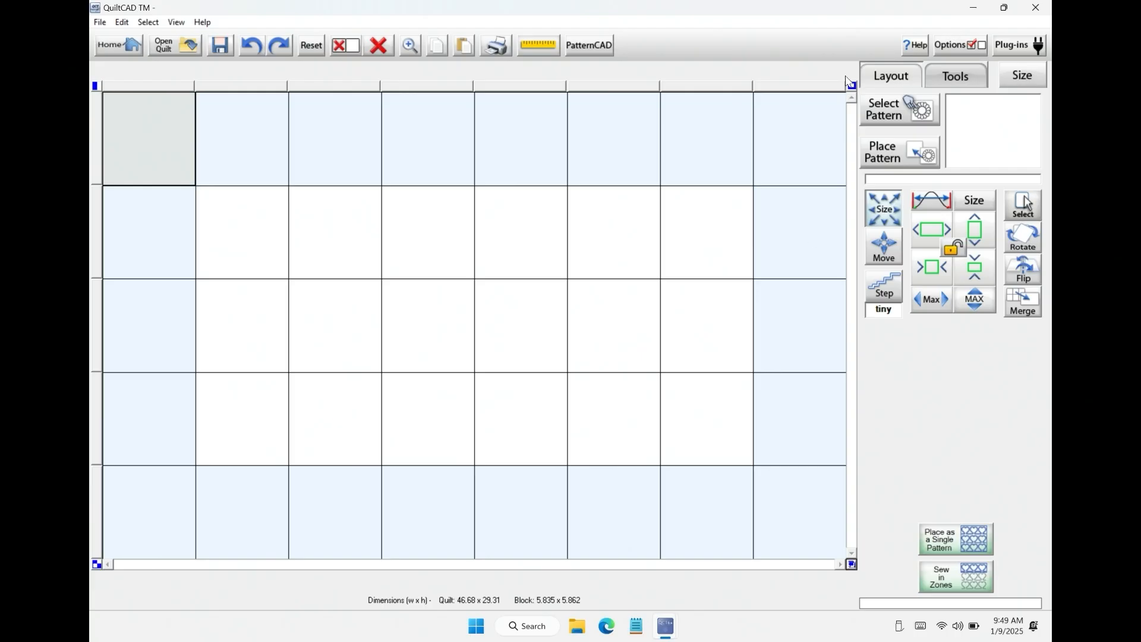
left_click(379, 42)
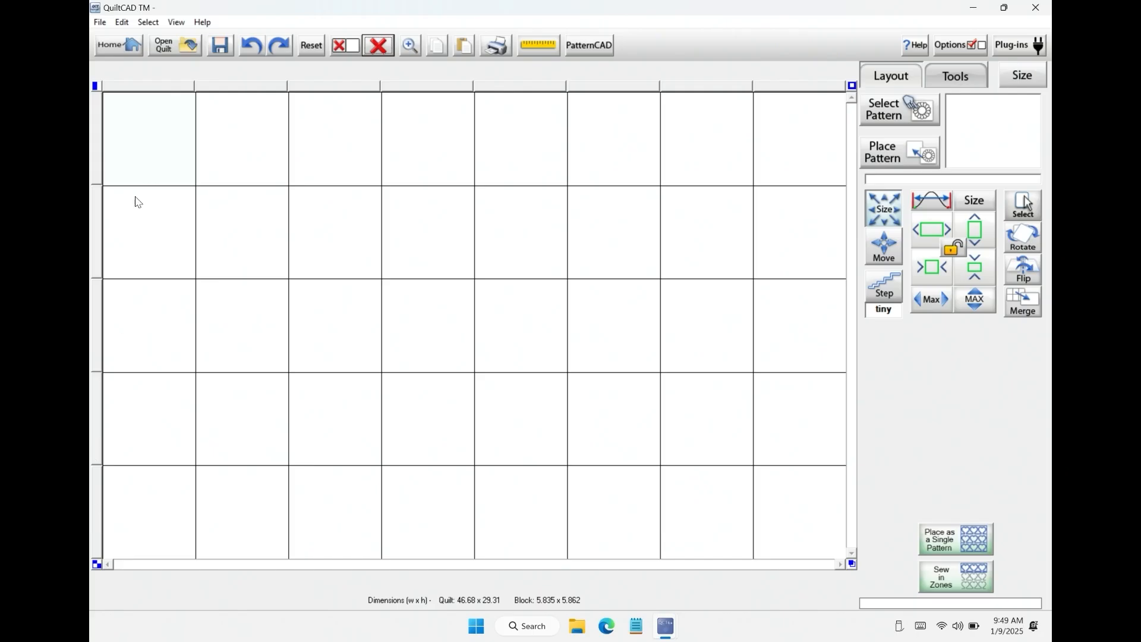
Step: Select the first, third, fifth and seventh columns of blocks, and deselect everything
left_click(160, 90)
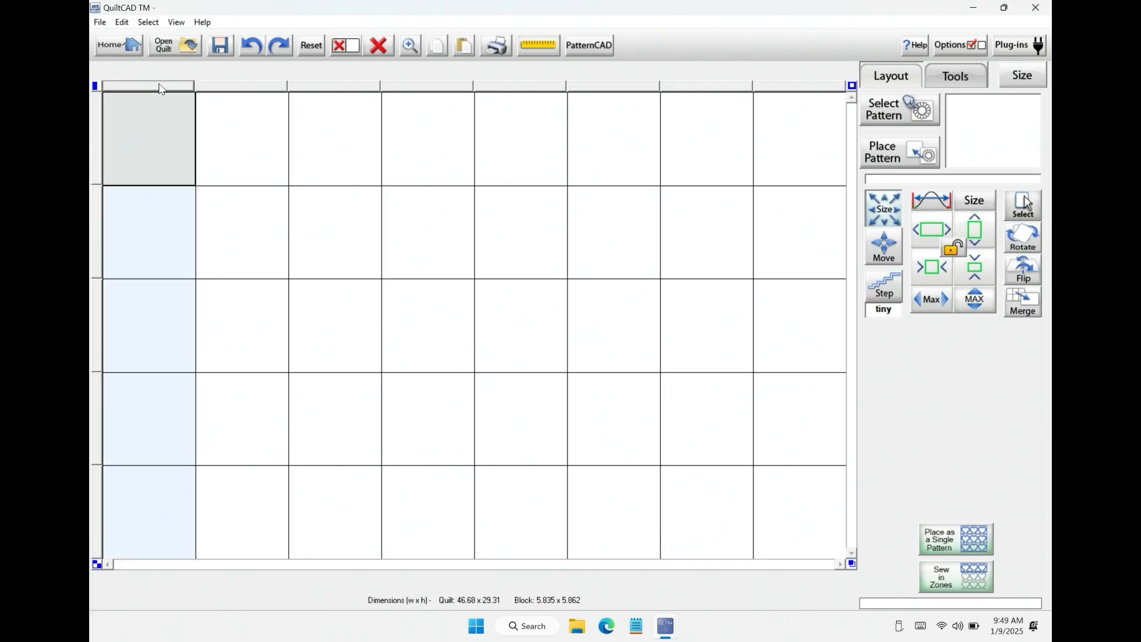
left_click(345, 89)
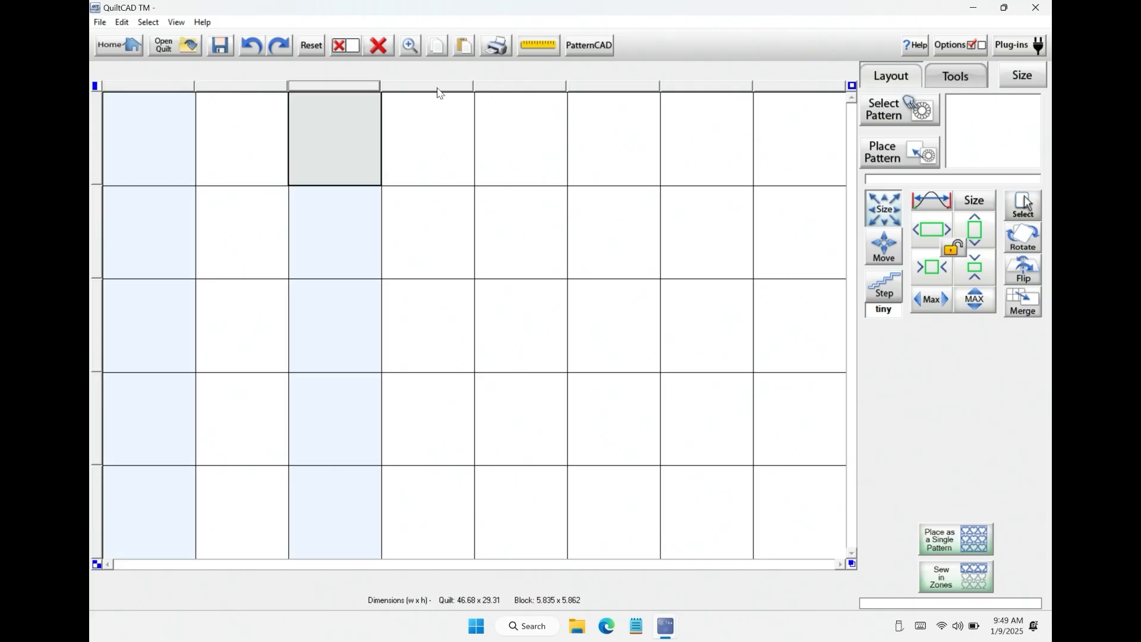
left_click(511, 88)
left_click(691, 90)
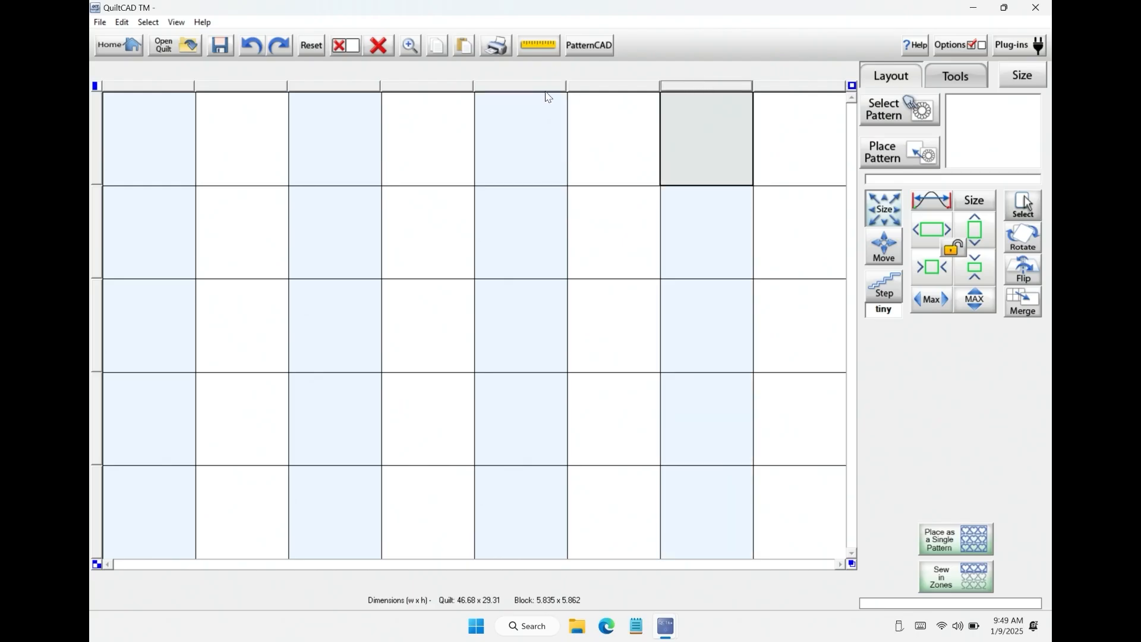
left_click(381, 46)
Step: Select the second and fourth rows of blocks, toggle the selection of the whole quilt and leave all blocks deselected
left_click(95, 229)
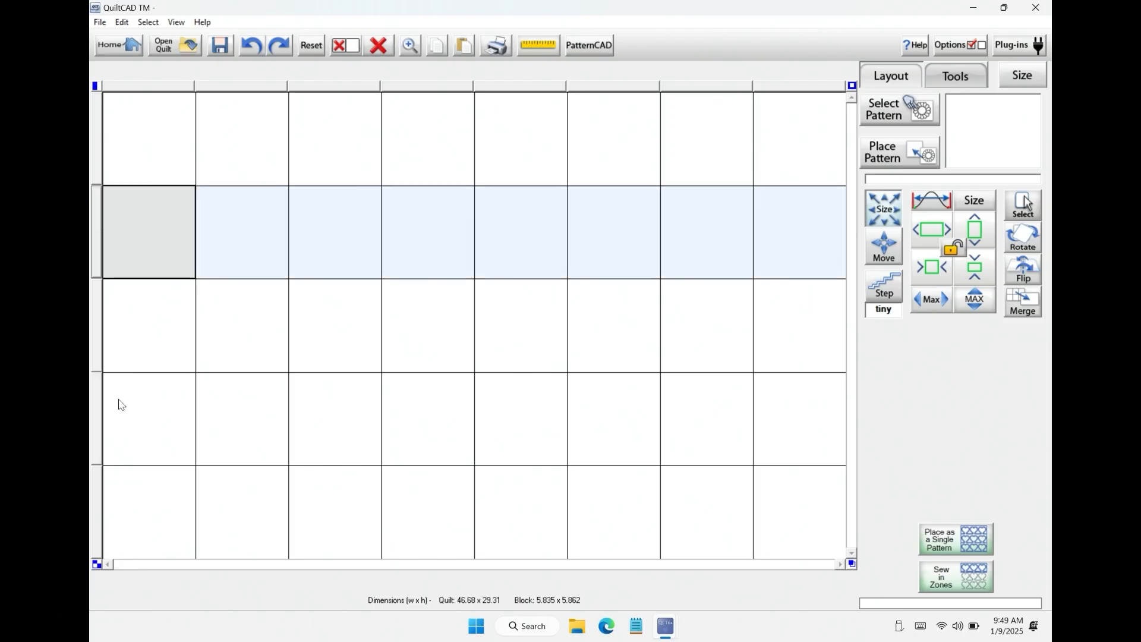
left_click(98, 431)
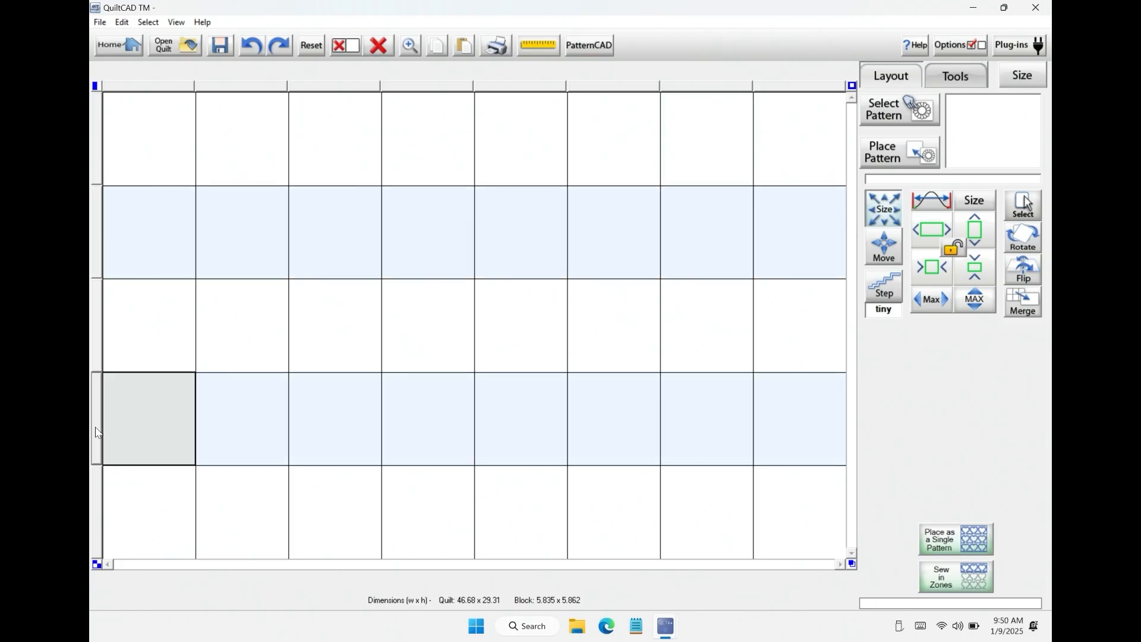
left_click(95, 87)
left_click(95, 87)
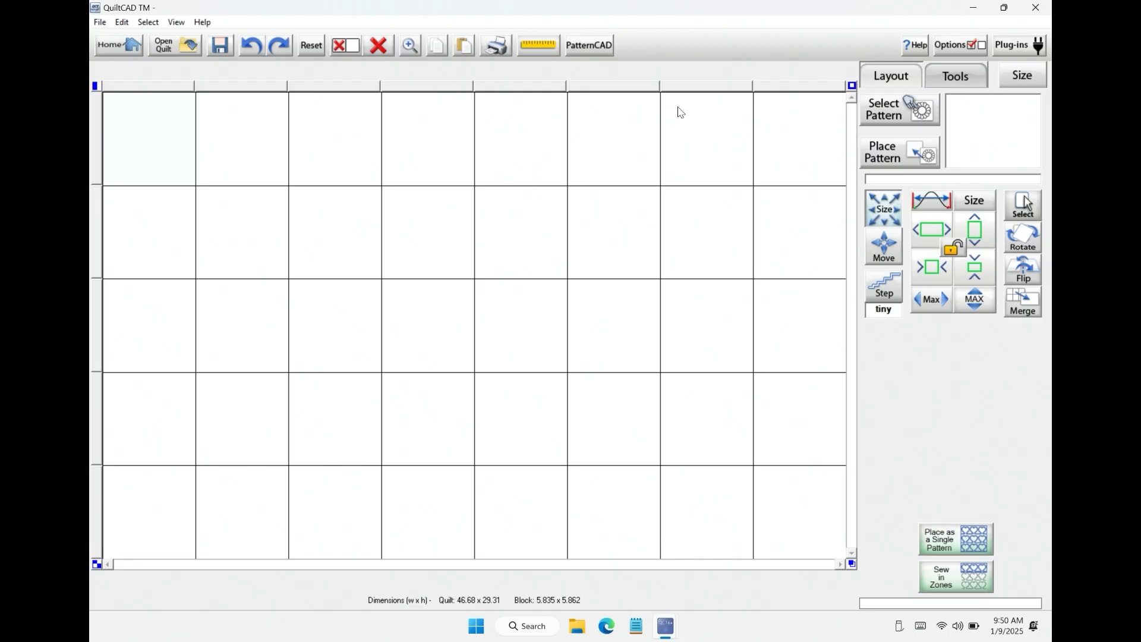
Step: Merge the four blocks in the quilt's upper-right corner into one large block
left_click_drag(679, 108, 833, 263)
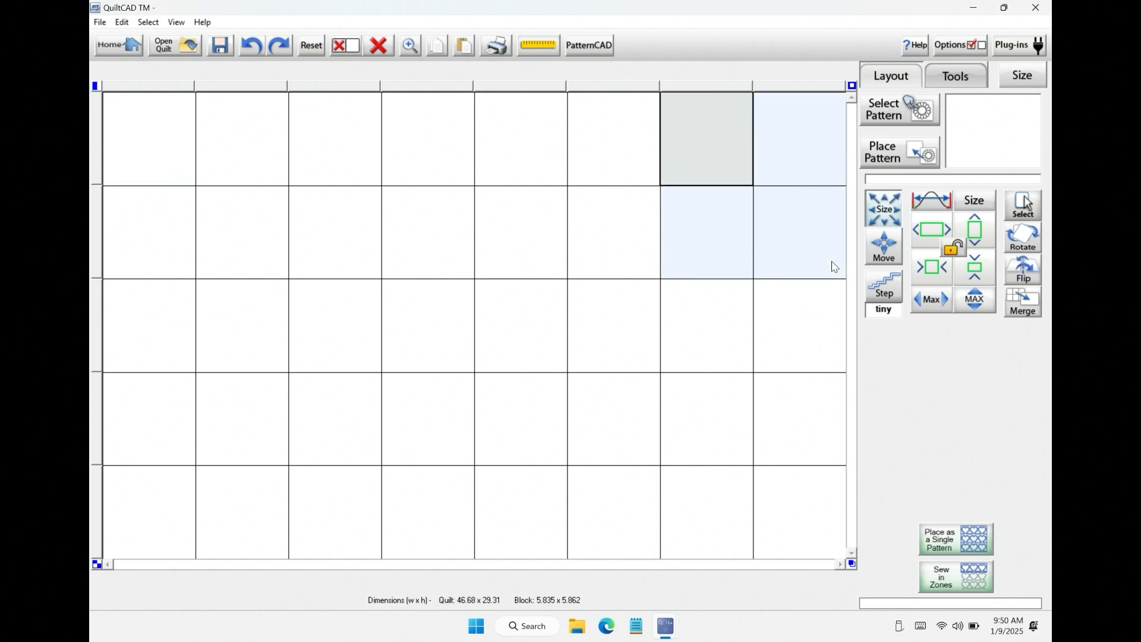
left_click(1020, 304)
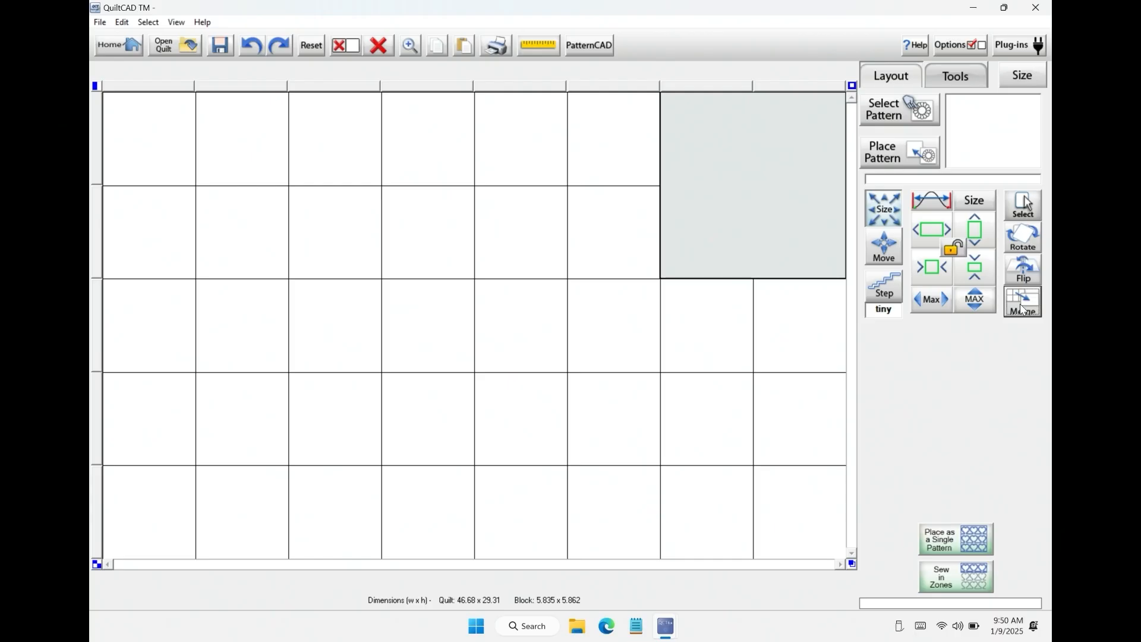
Step: Try to merge the fourth and fifth blocks of rows three and four with the merged corner block also selected, and clear the selection
left_click(443, 324)
left_click(503, 324)
left_click(459, 416)
left_click(508, 419)
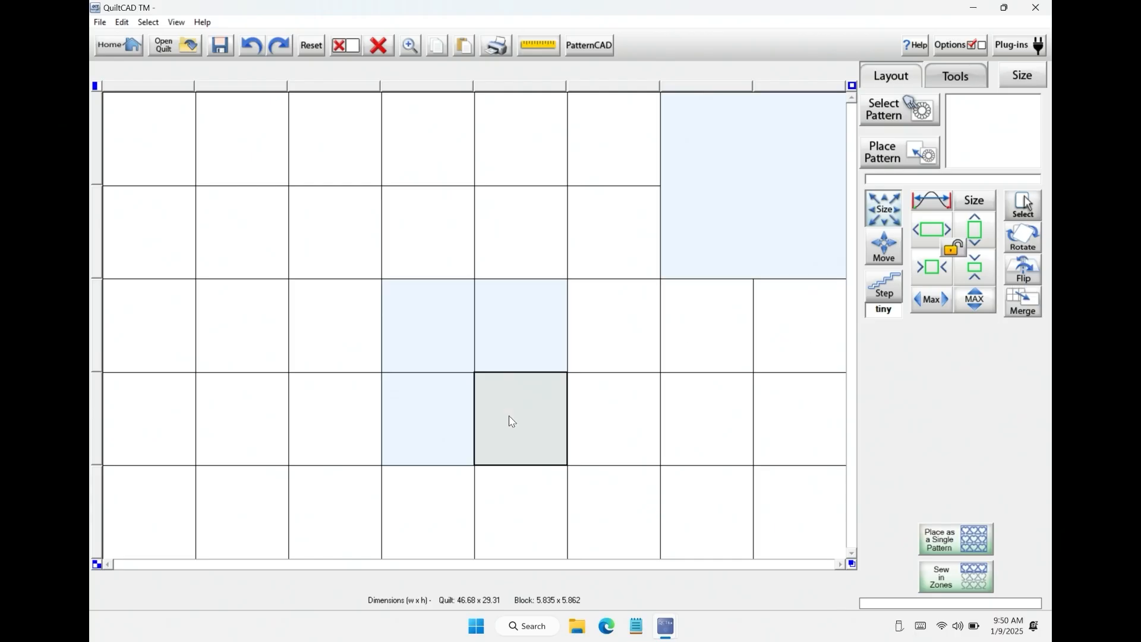
left_click(1022, 300)
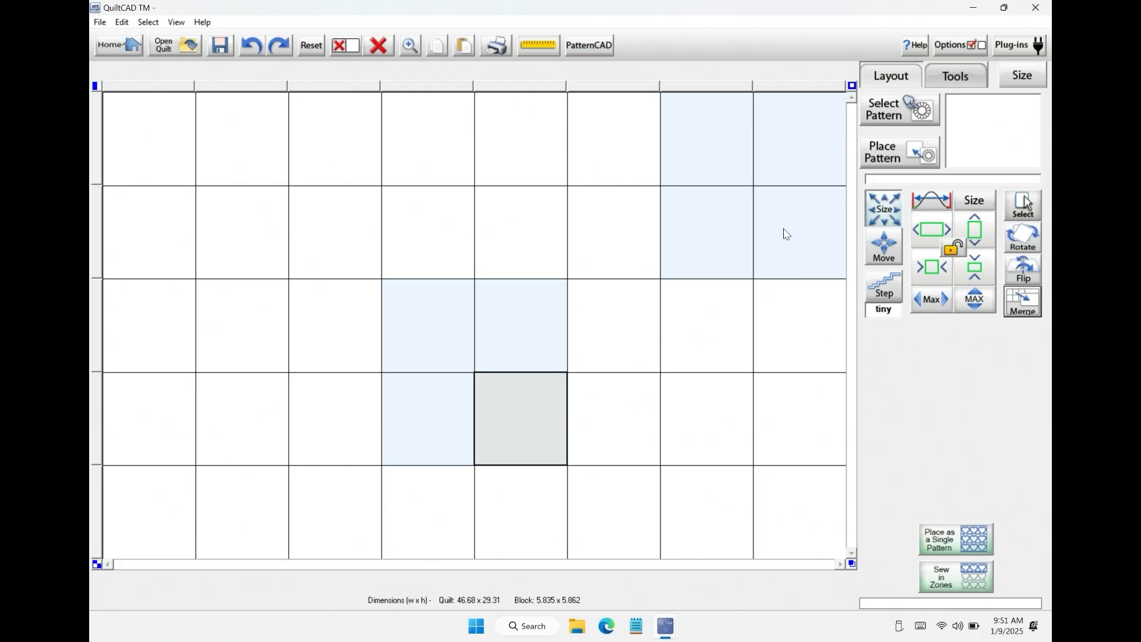
left_click(380, 47)
Step: Merge three two-by-two groups of blocks: the upper-right corner, mid-quilt in rows two and three, and the left edge of rows three and four
left_click_drag(707, 130, 814, 253)
left_click(1017, 310)
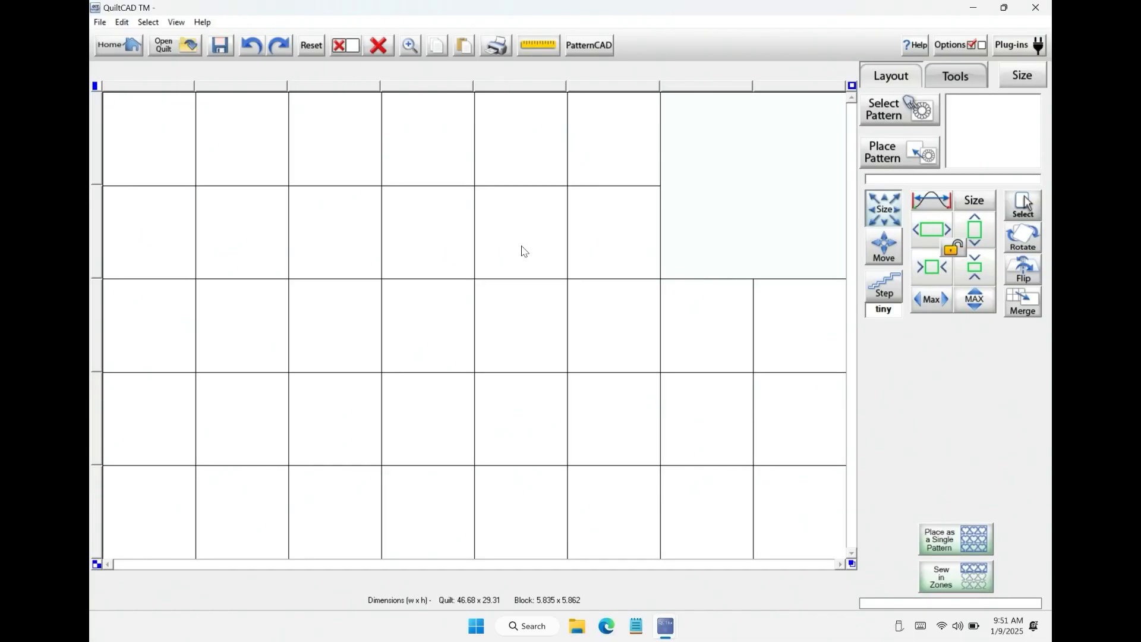
left_click_drag(506, 228, 636, 352)
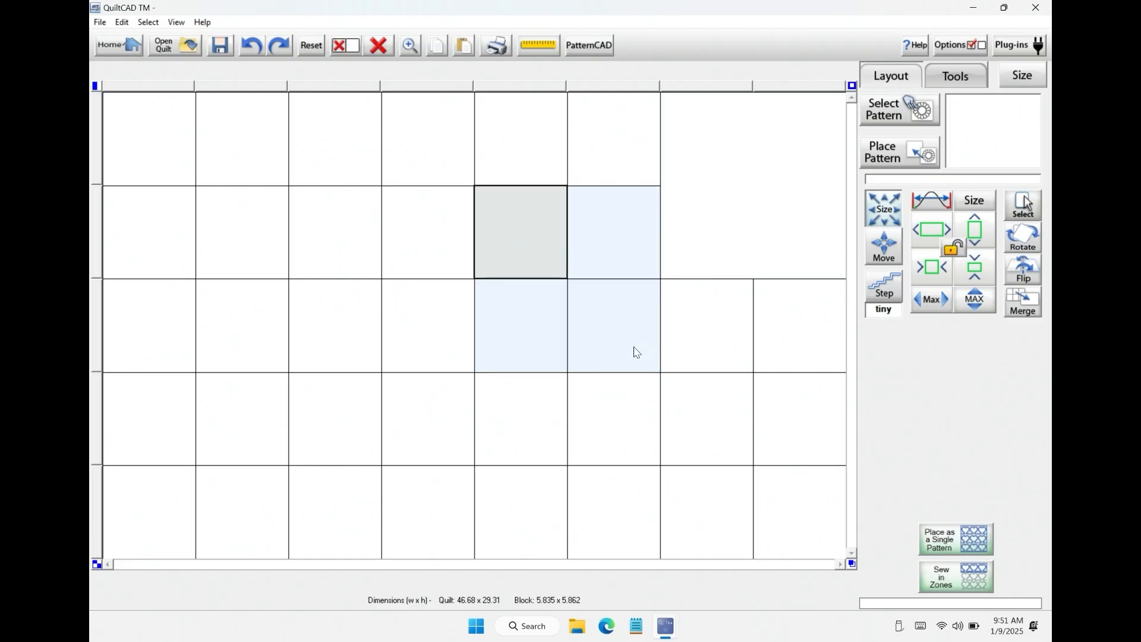
left_click(1020, 311)
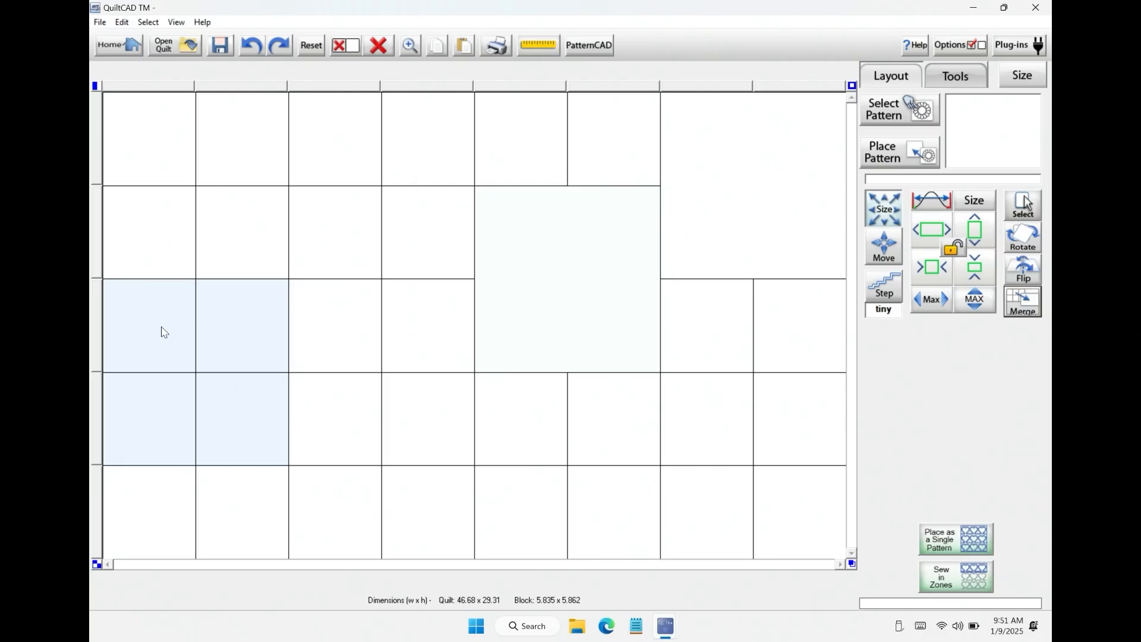
left_click_drag(167, 344, 233, 438)
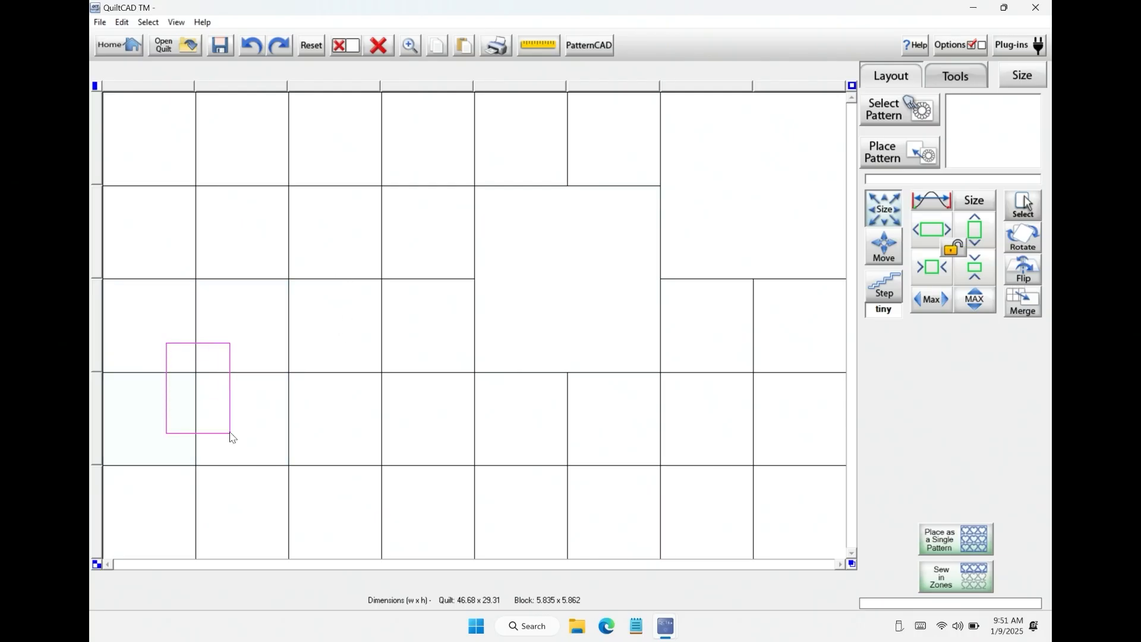
left_click(1018, 306)
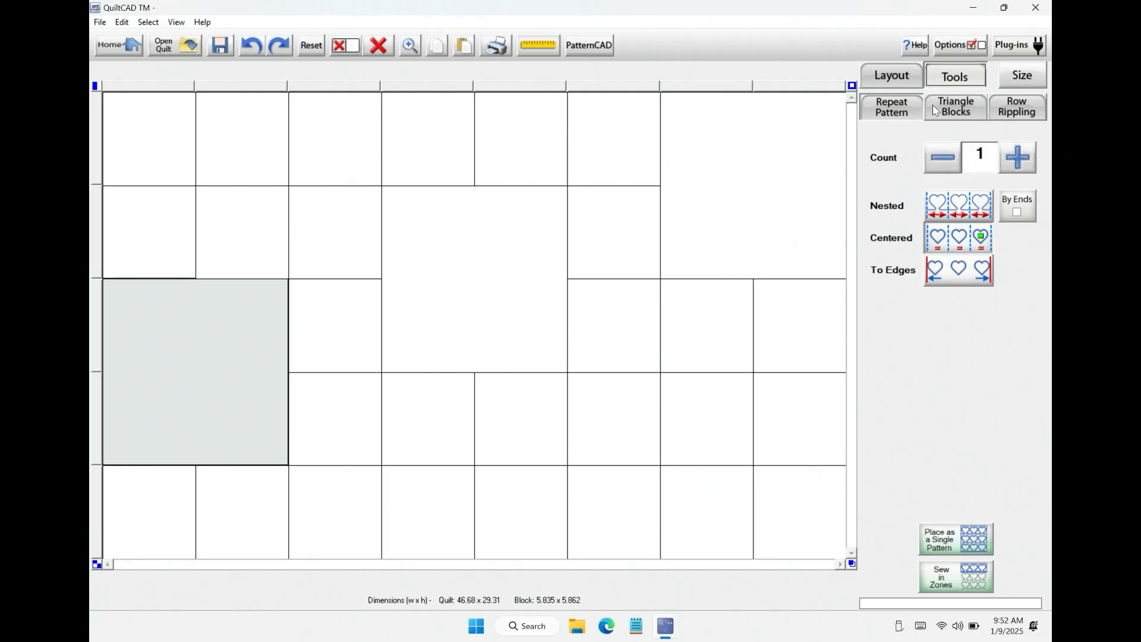
Step: Divide the large merged block at the quilt's left edge into two triangle blocks with the rising diagonal
left_click(966, 102)
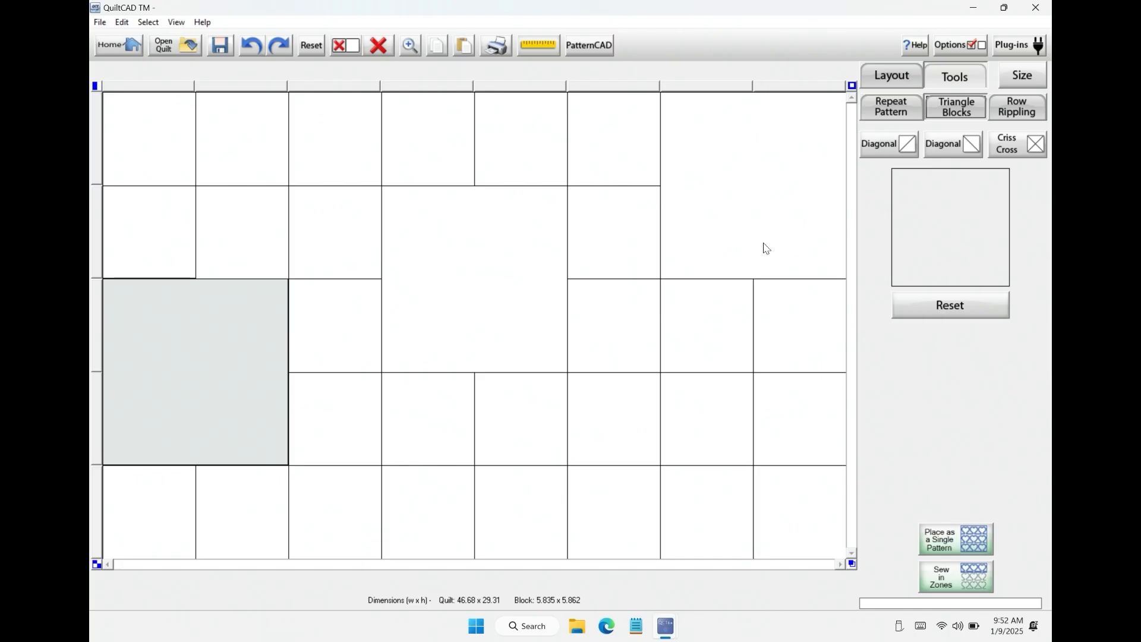
left_click(764, 192)
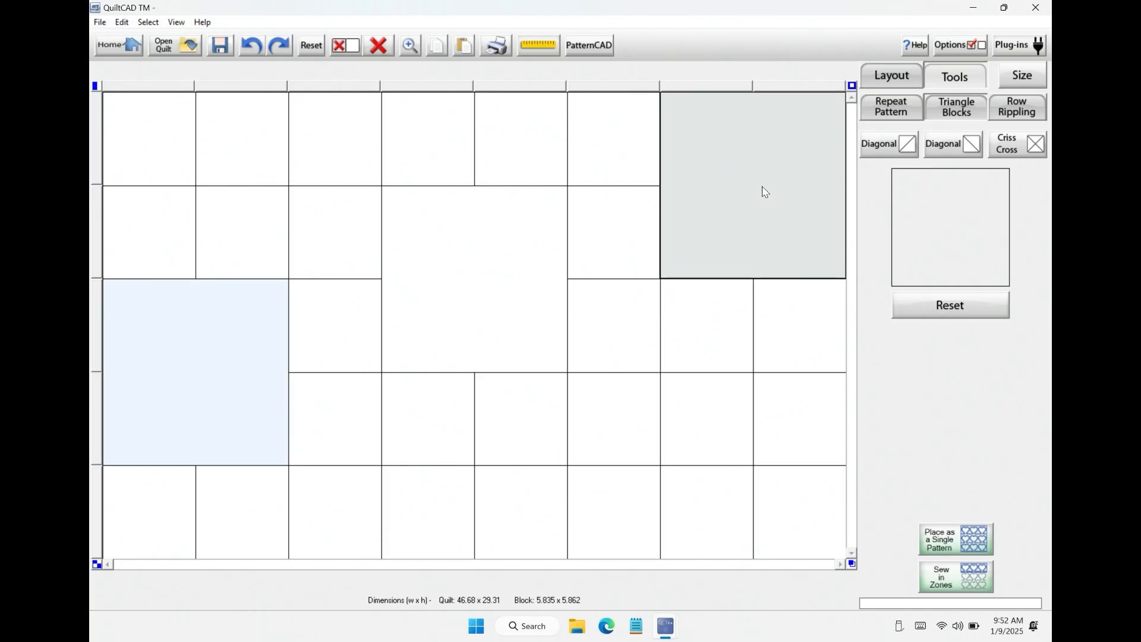
left_click(904, 146)
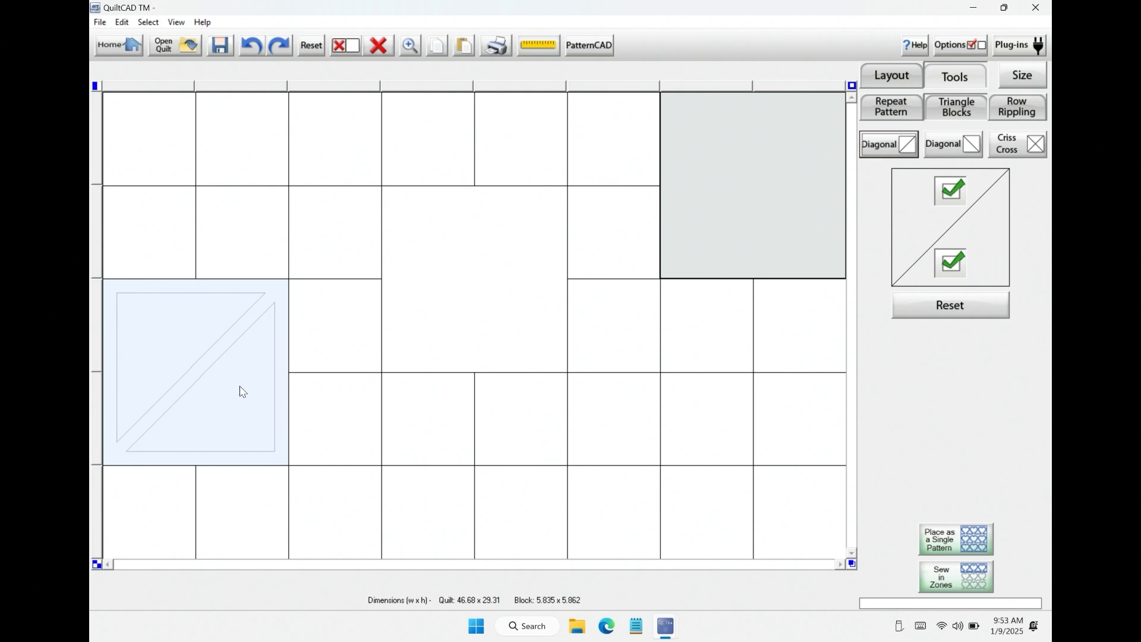
left_click(970, 312)
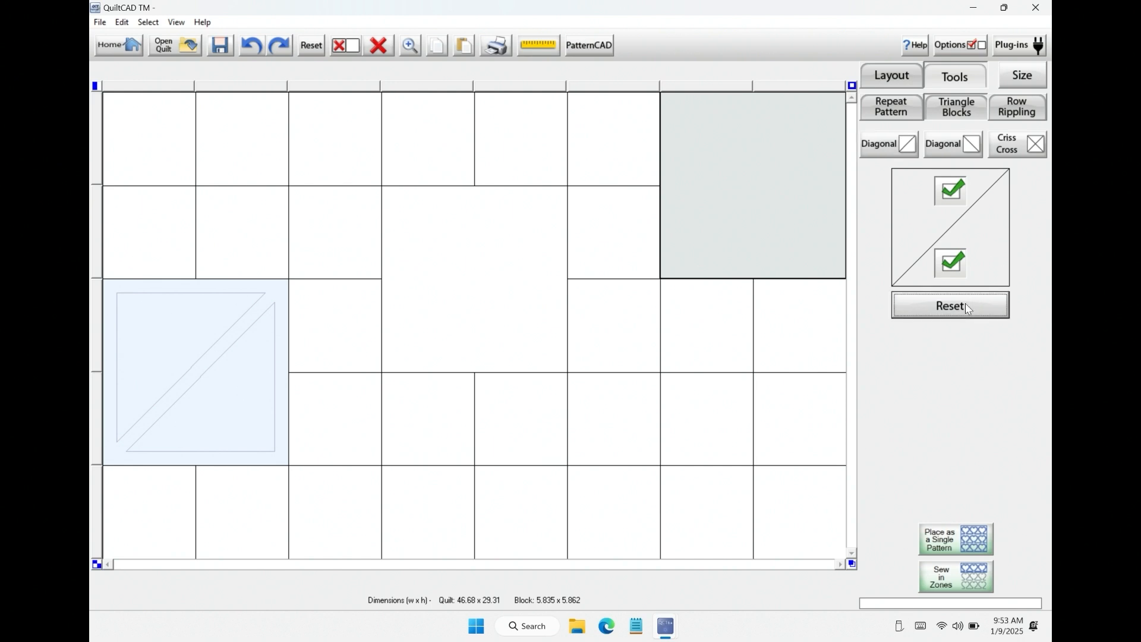
Step: Toggle the left-edge block's upper and lower triangles individually, switch both off and clear the triangle division
left_click(953, 196)
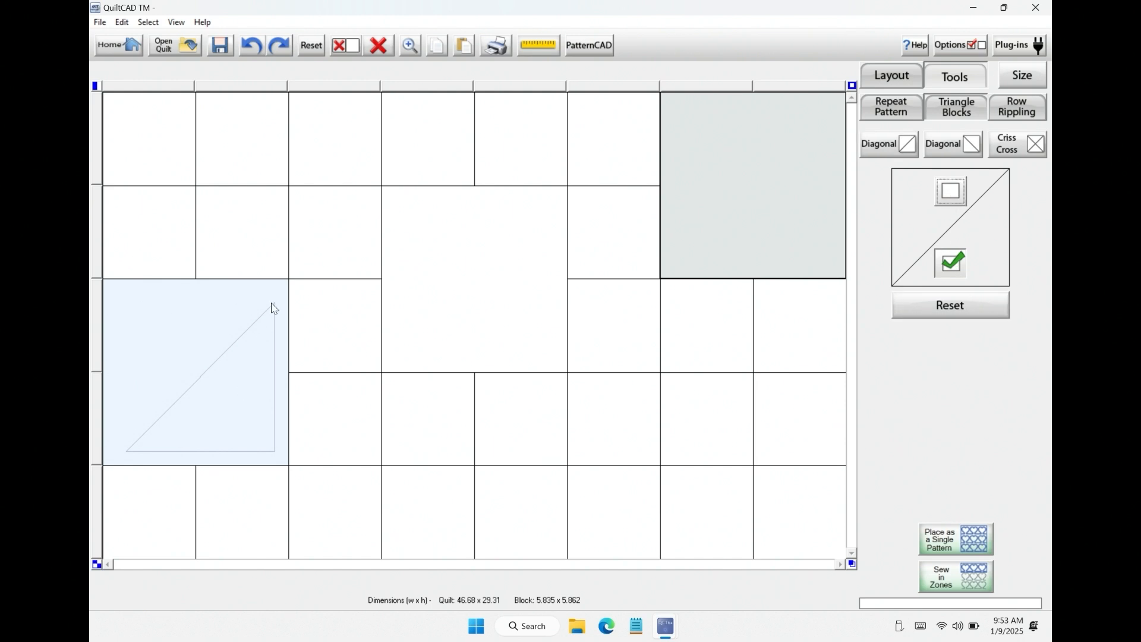
left_click(953, 189)
left_click(954, 274)
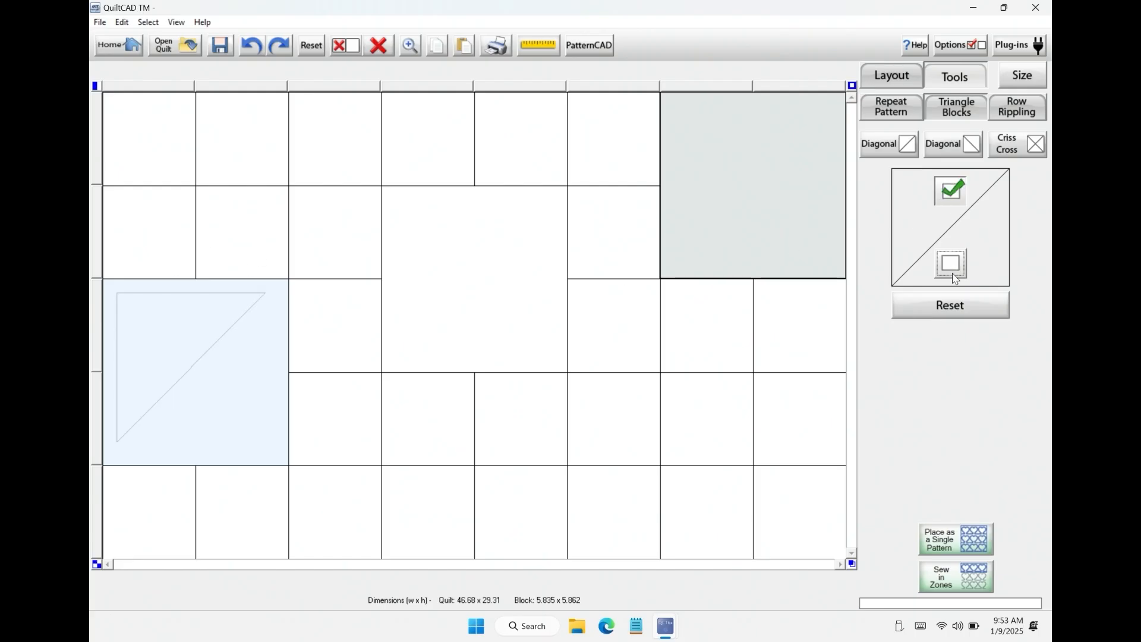
left_click(954, 277)
left_click(950, 197)
left_click(963, 273)
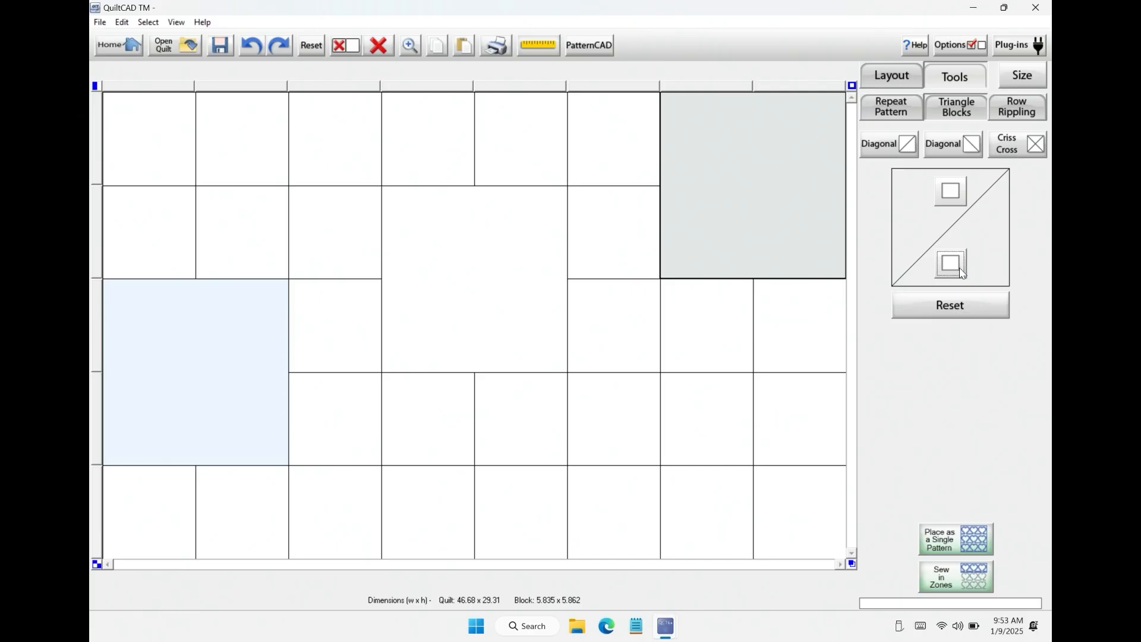
left_click(347, 46)
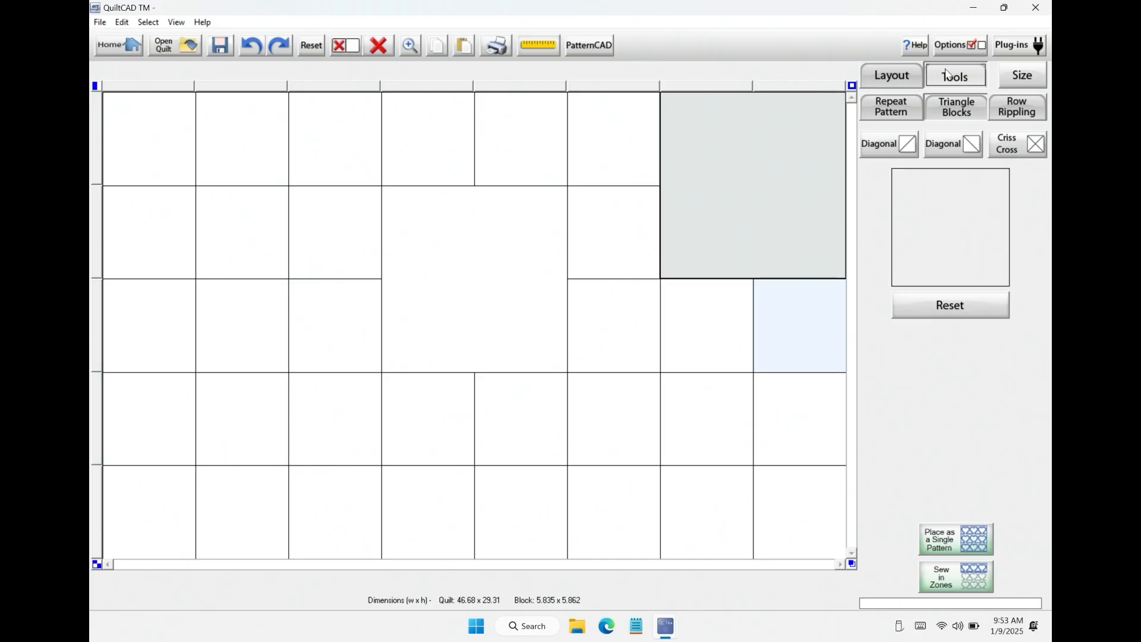
Step: Divide the last block of row three with the falling diagonal, switch its lower-left triangle off and on, and clear the block
left_click(972, 146)
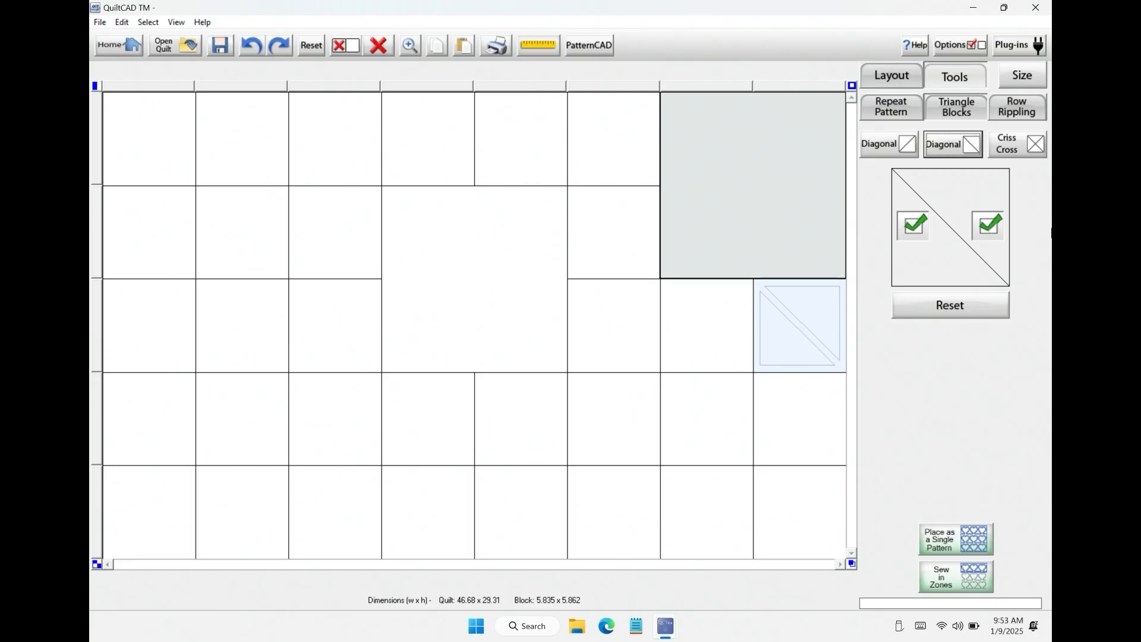
left_click(920, 231)
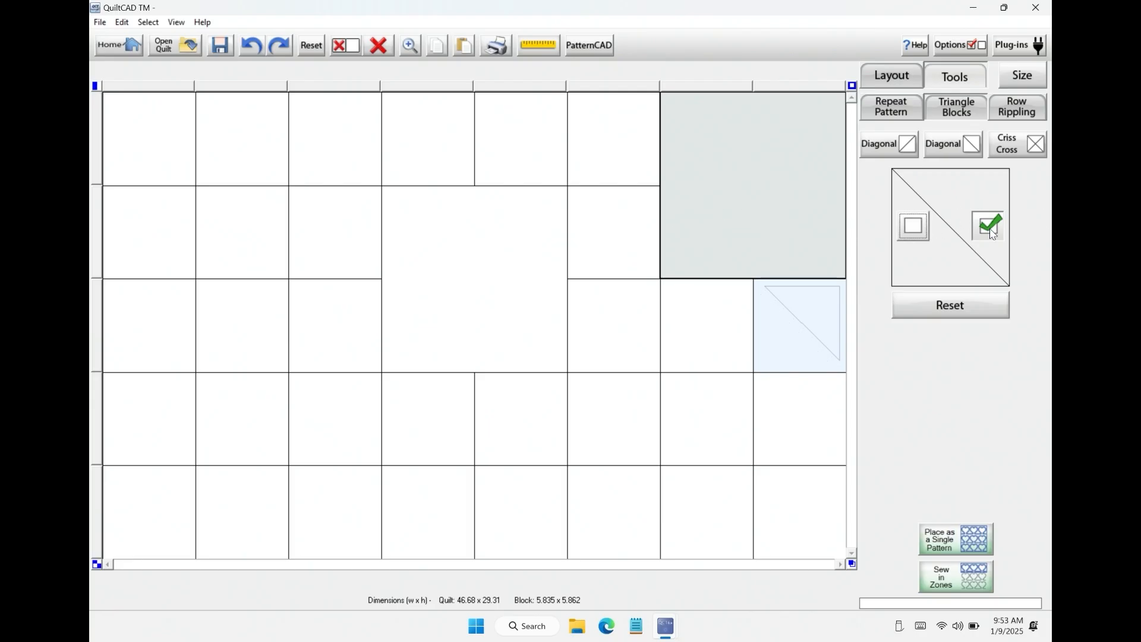
left_click(913, 231)
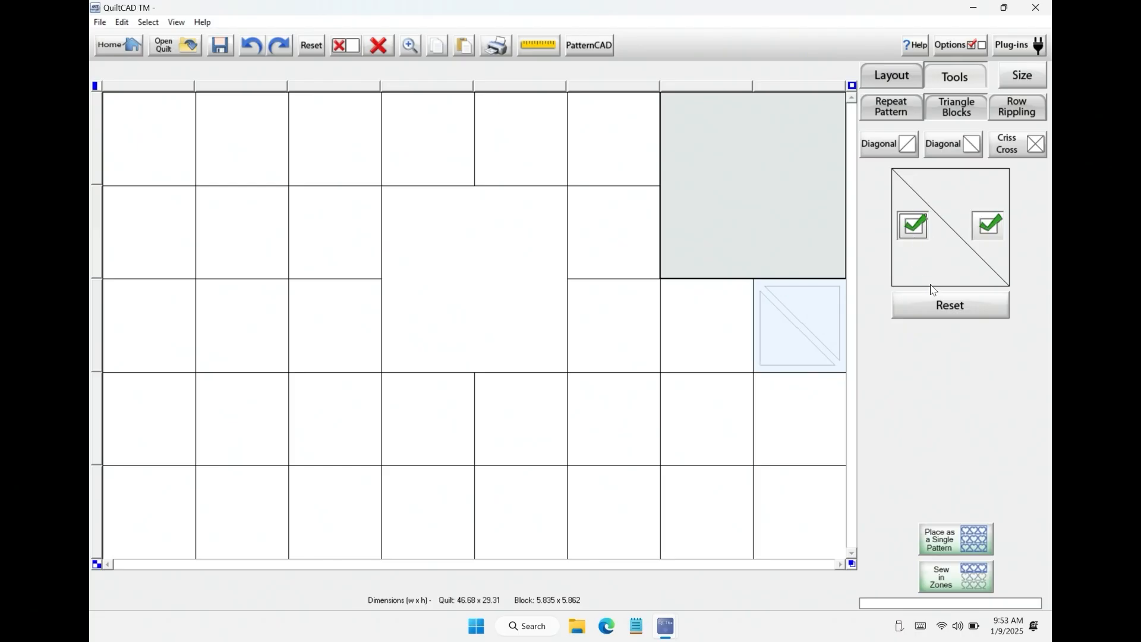
left_click(384, 39)
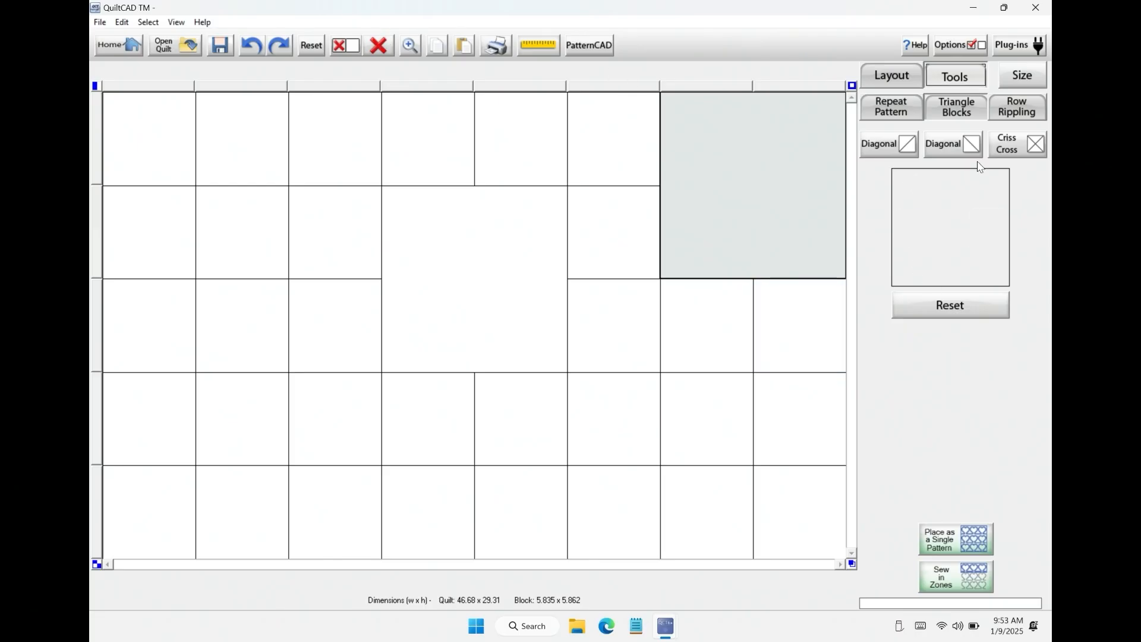
Step: Divide the merged upper-right block into four criss-cross triangles, switch off its upper triangle and reset the quilt
left_click(1023, 149)
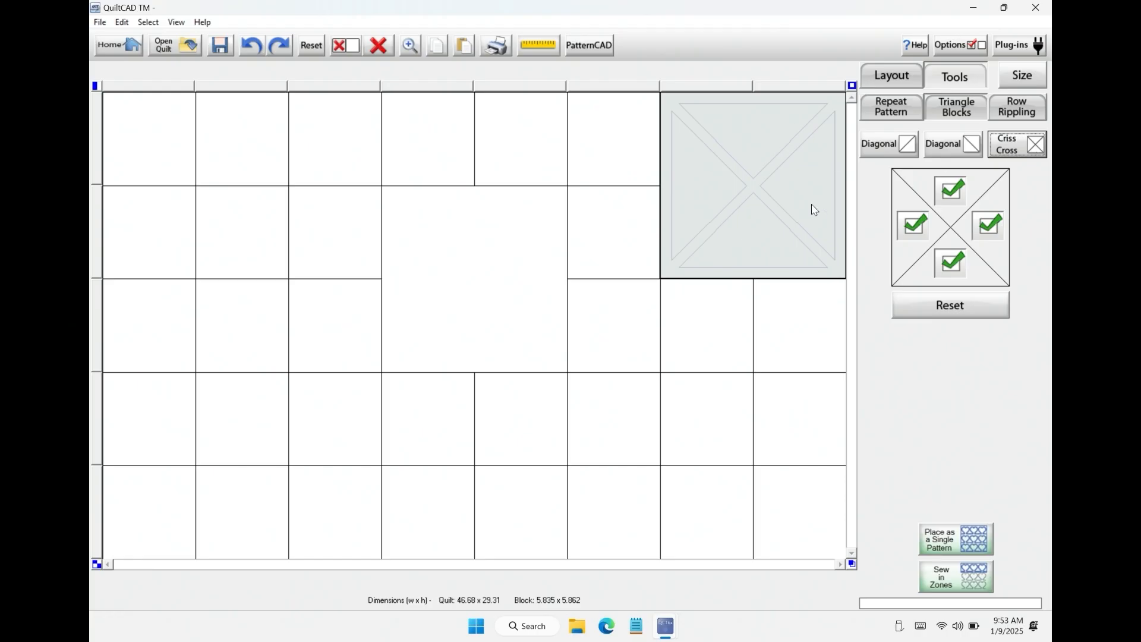
left_click(952, 201)
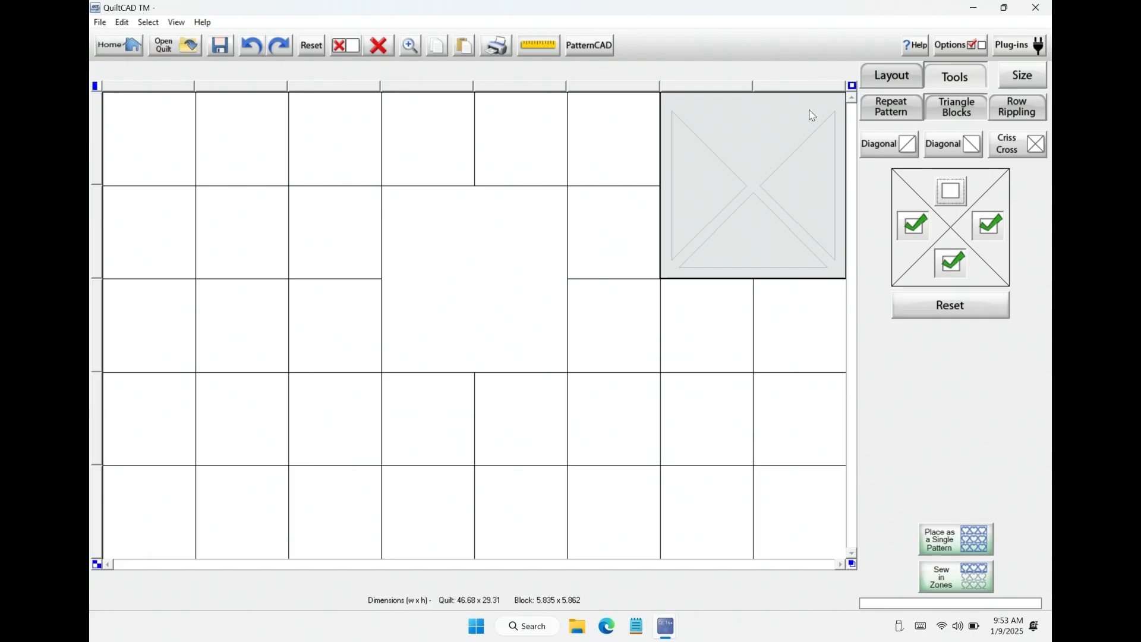
left_click(320, 44)
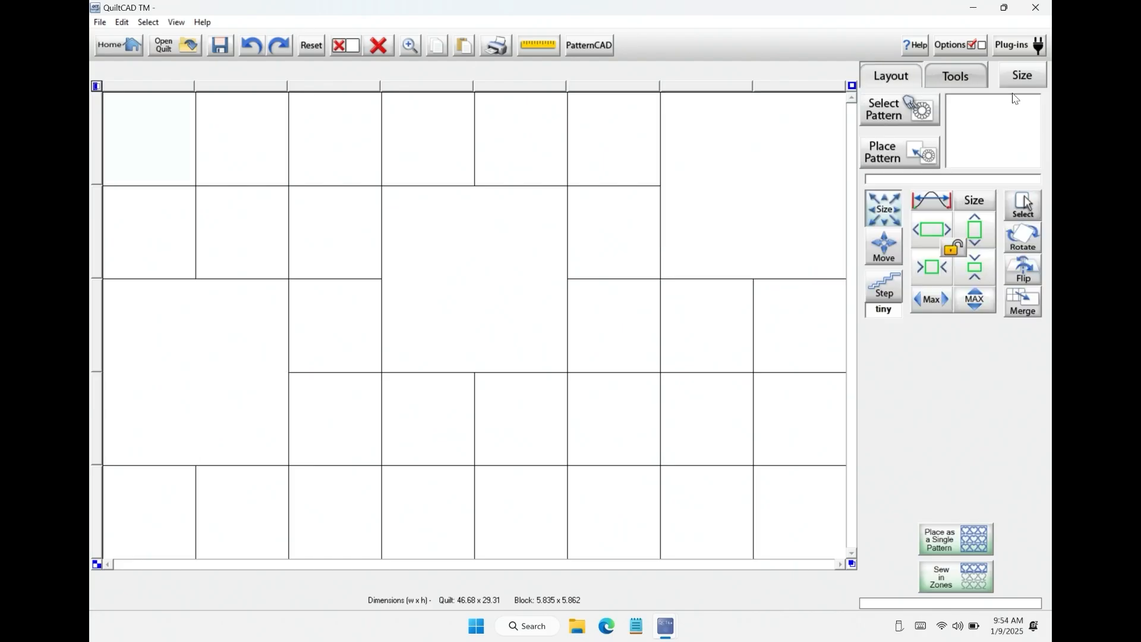
Step: Show the Repeat Pattern settings and select the first block of row one
left_click(952, 80)
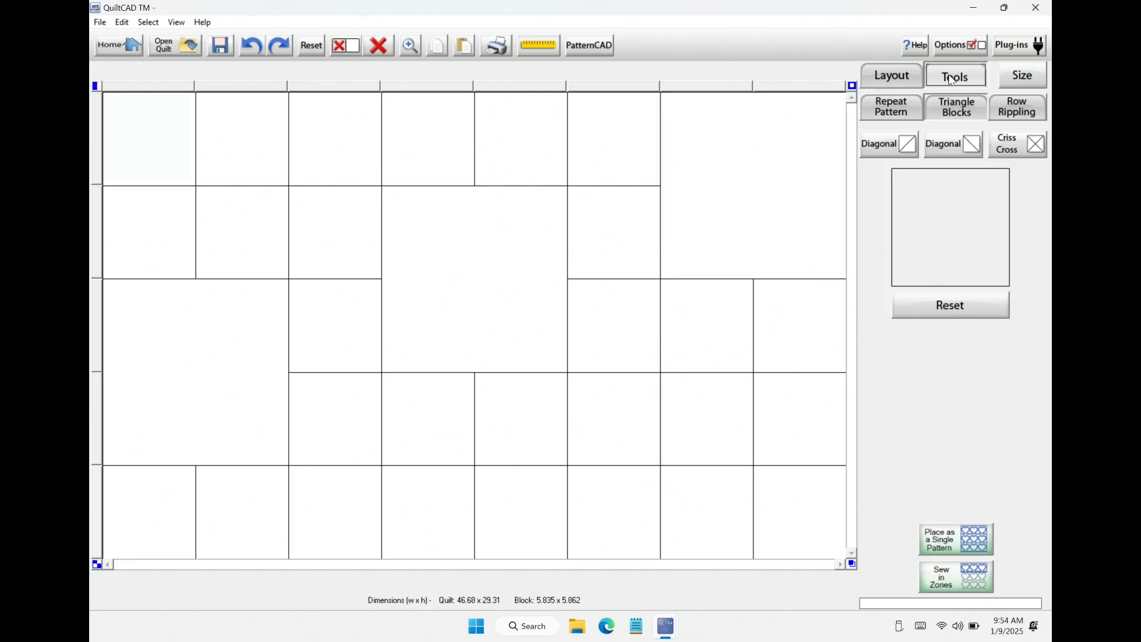
left_click(888, 107)
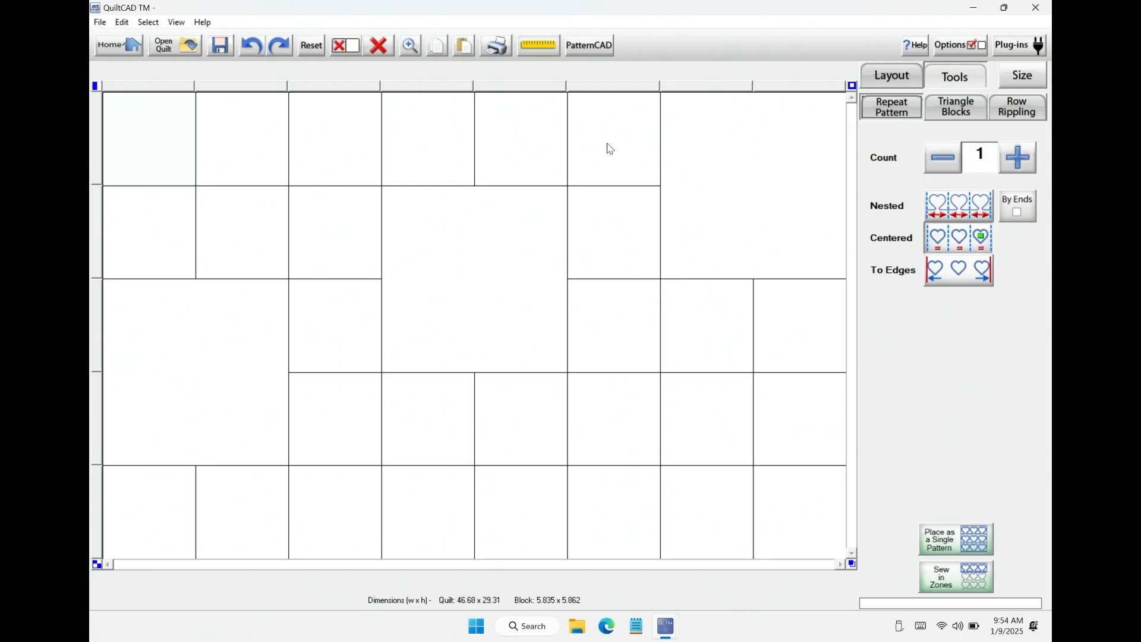
left_click(142, 130)
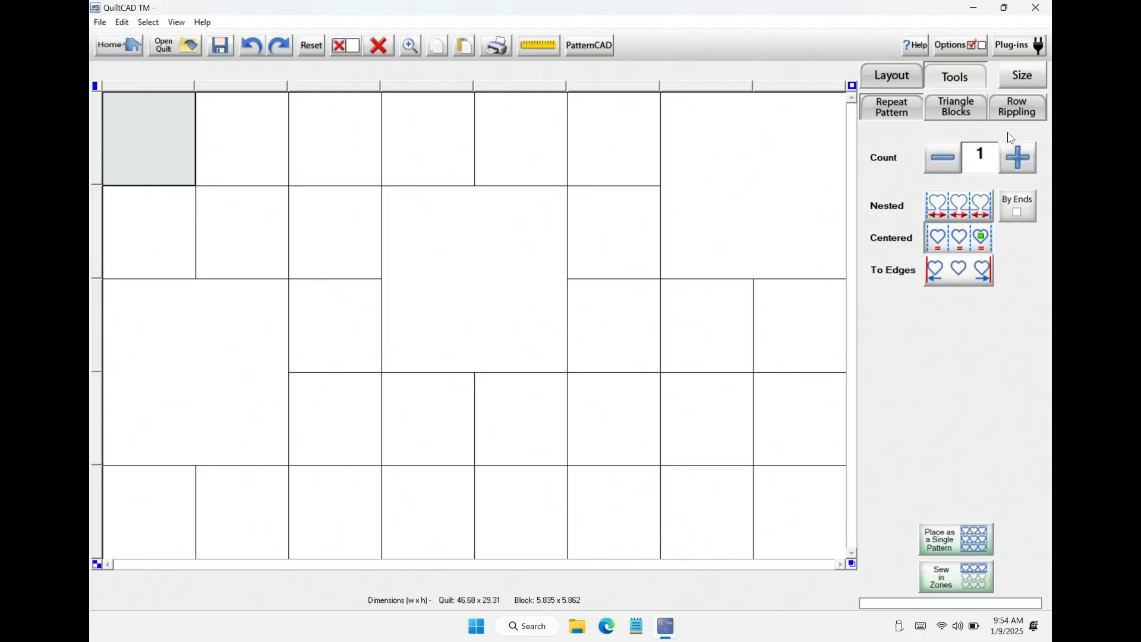
Step: Load the block pattern 1.gpf and place it in the first block of row one
left_click(896, 83)
left_click(899, 113)
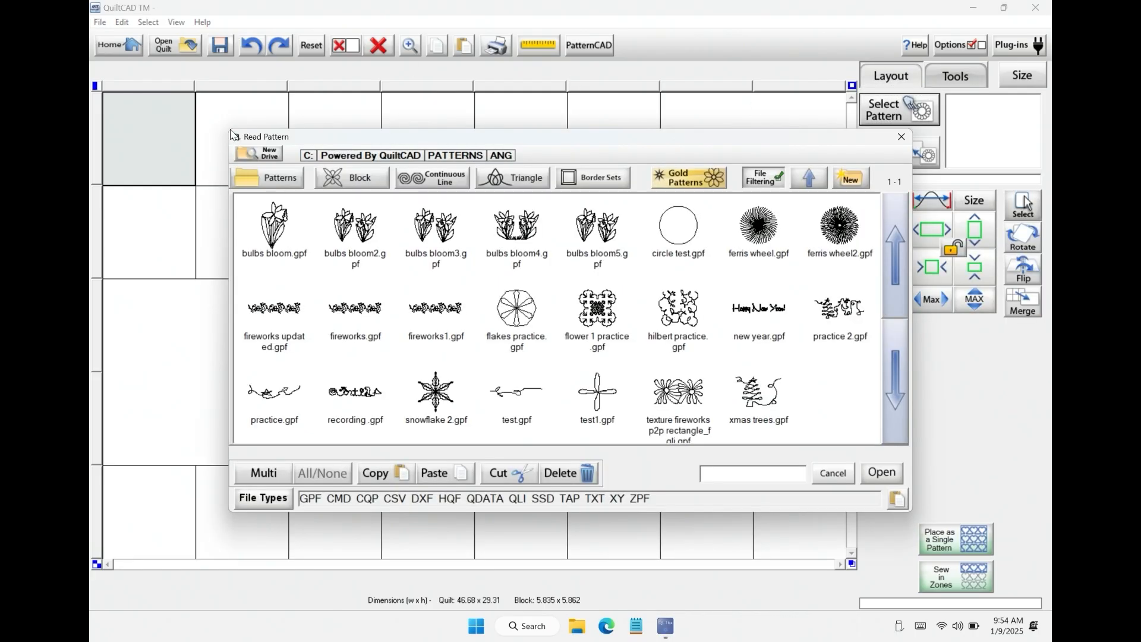
left_click(375, 178)
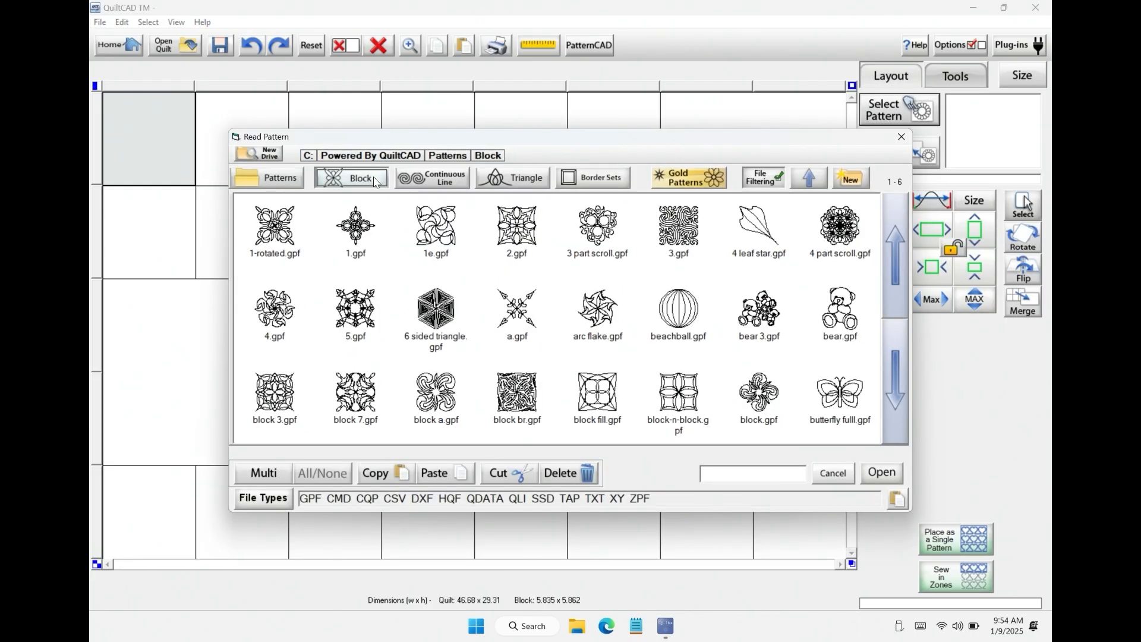
left_click(363, 229)
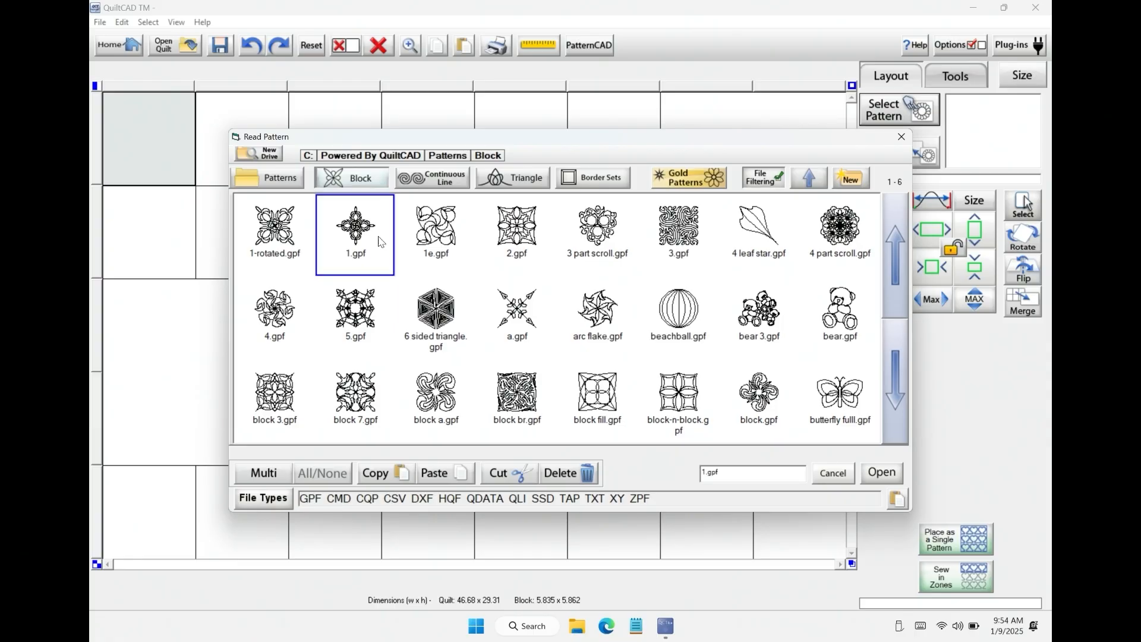
left_click(881, 471)
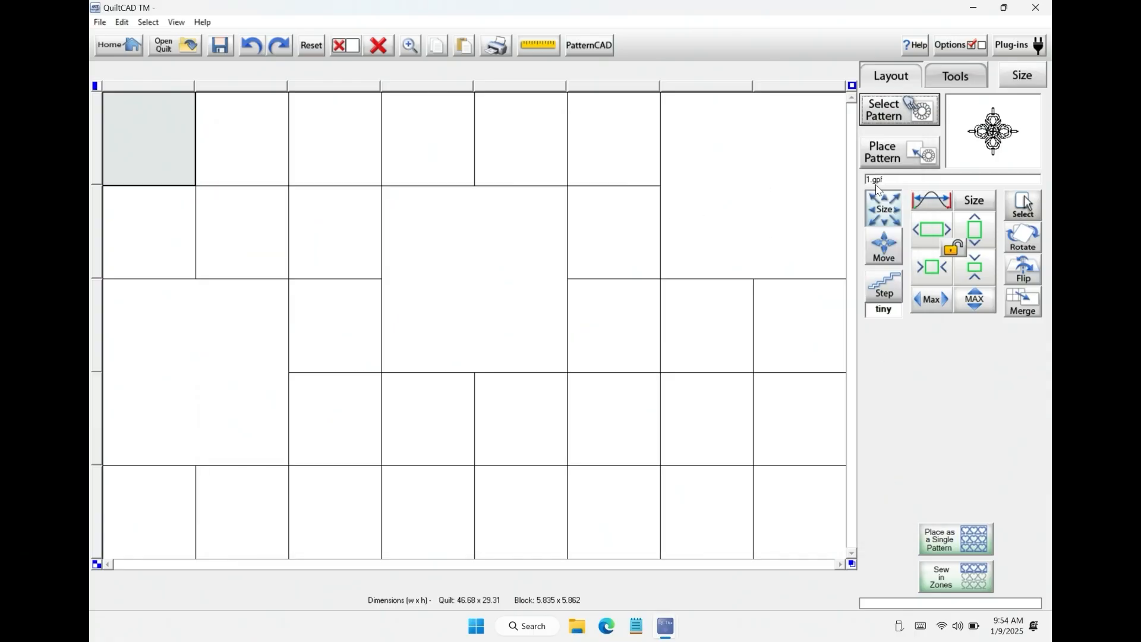
left_click(911, 155)
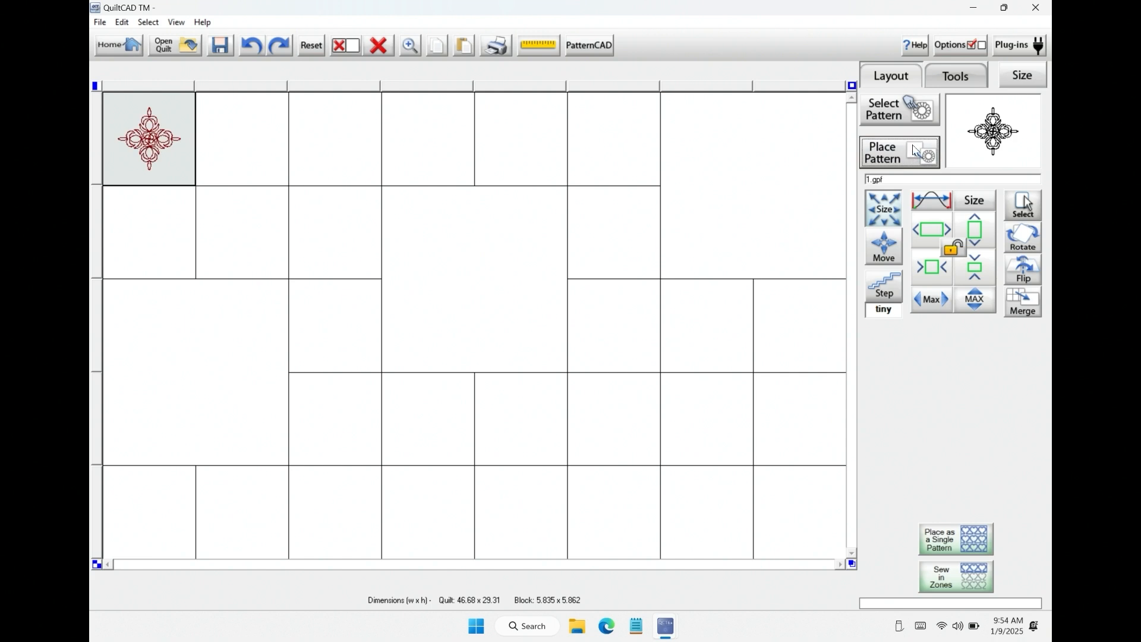
Step: Raise the block pattern's repeat count to 3, lower it to 1, and set it to 2
left_click(969, 83)
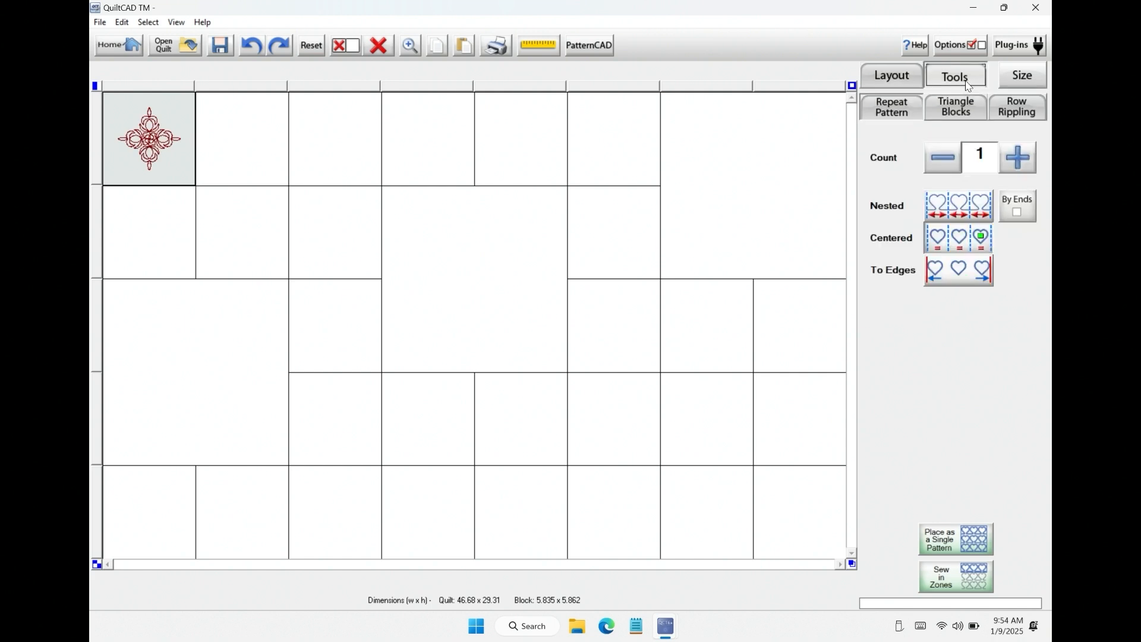
left_click(1023, 168)
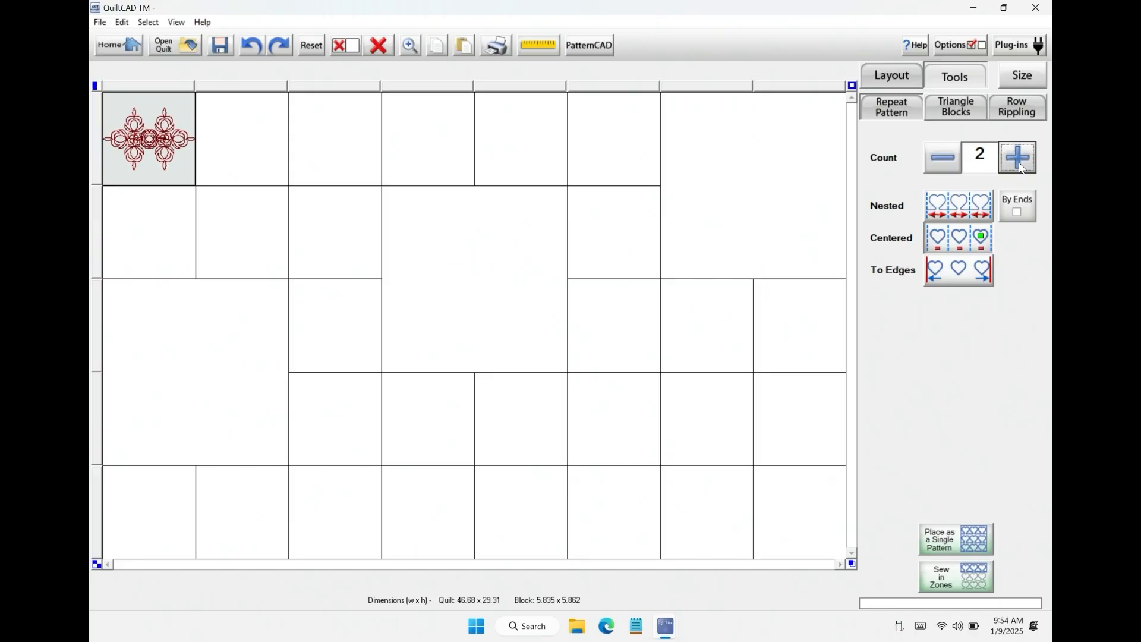
left_click(1022, 169)
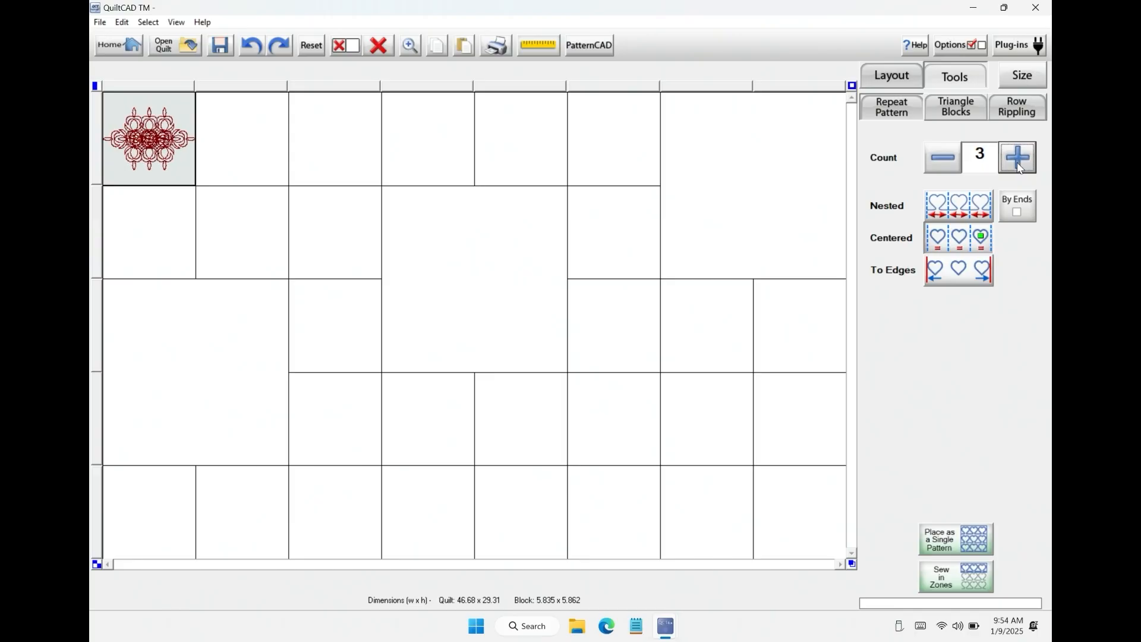
left_click(945, 158)
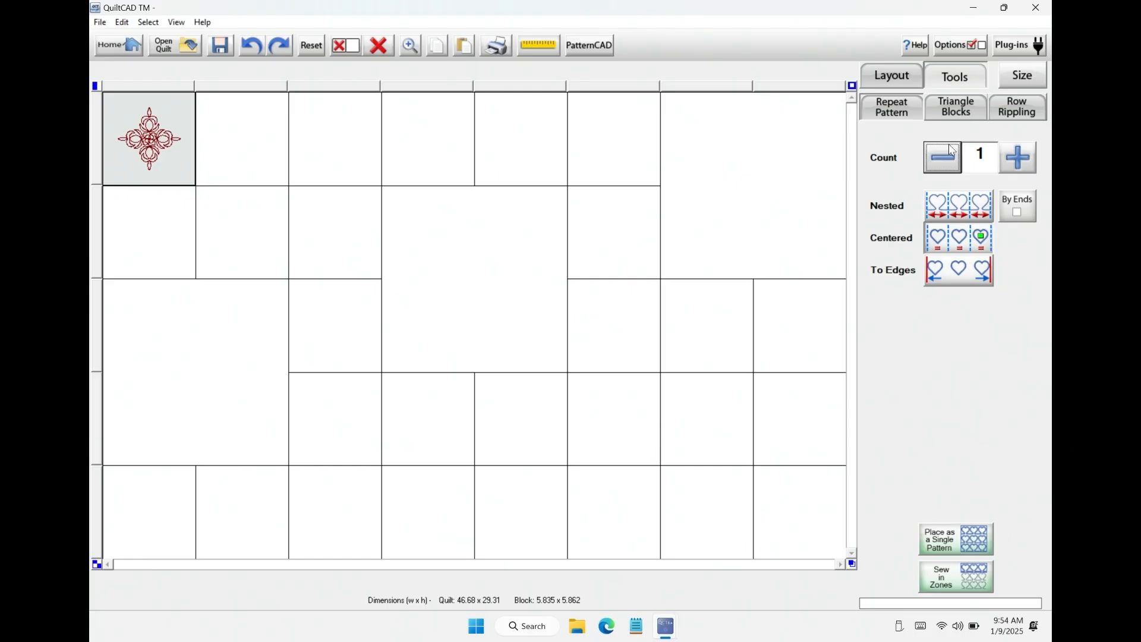
left_click(1021, 161)
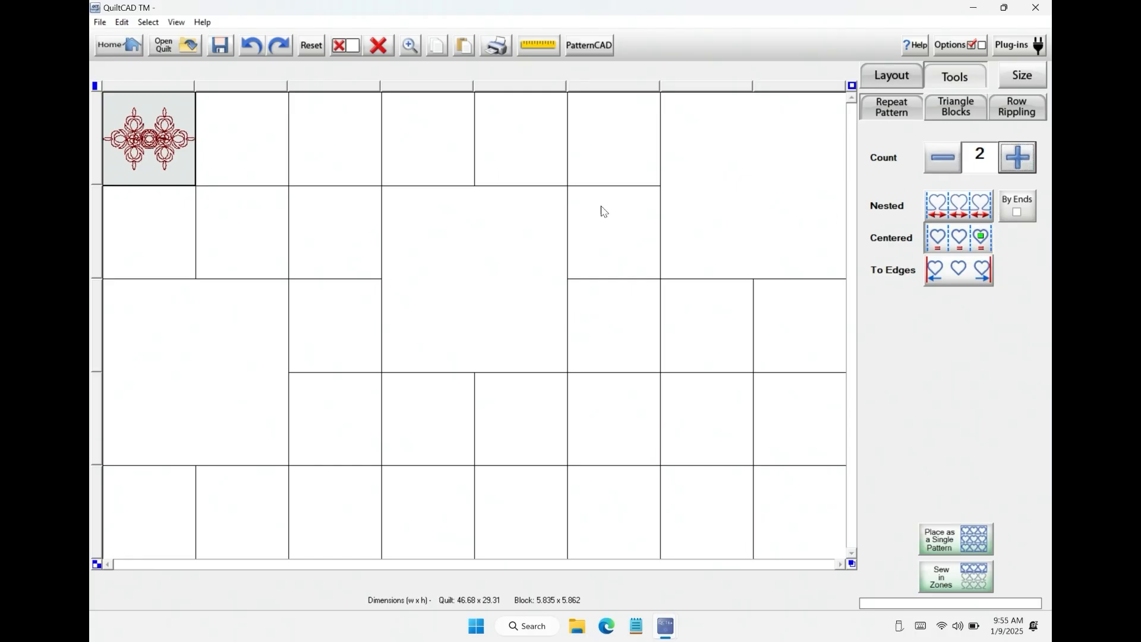
Step: Try Nested, Centered and To Edges spacing, use Nested without By Ends at count 3, and clear the block
left_click(956, 210)
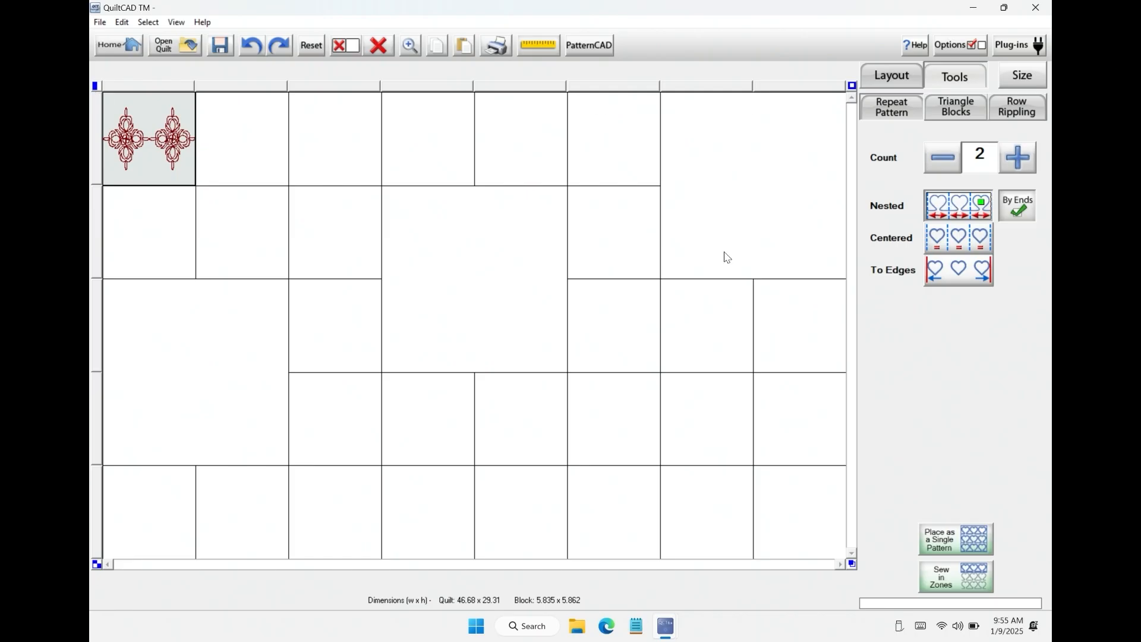
left_click(973, 240)
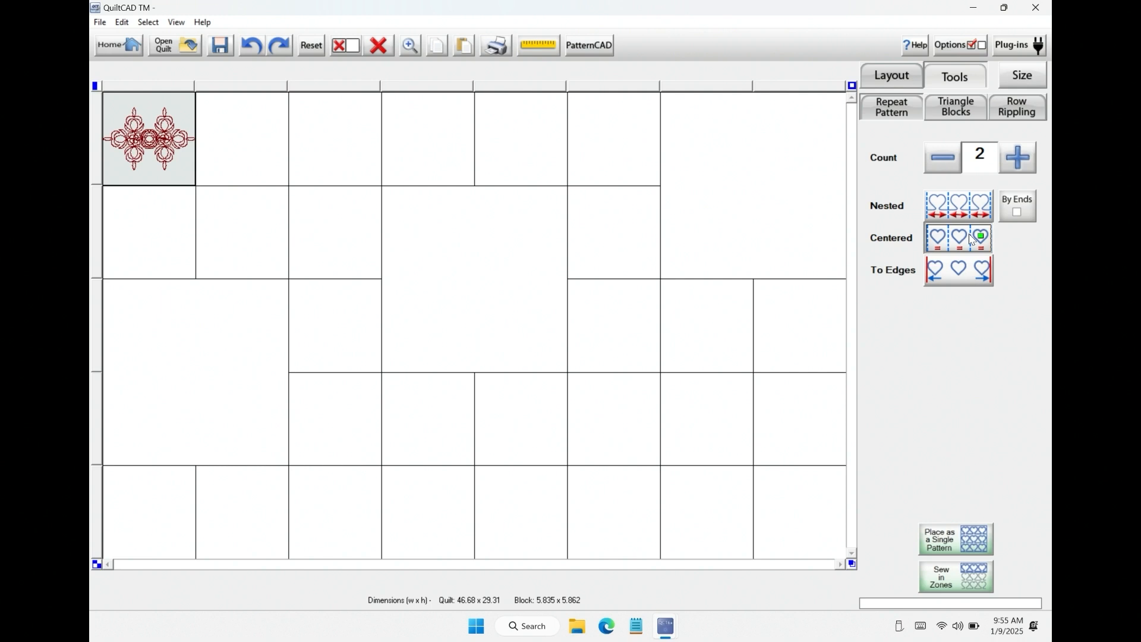
left_click(974, 280)
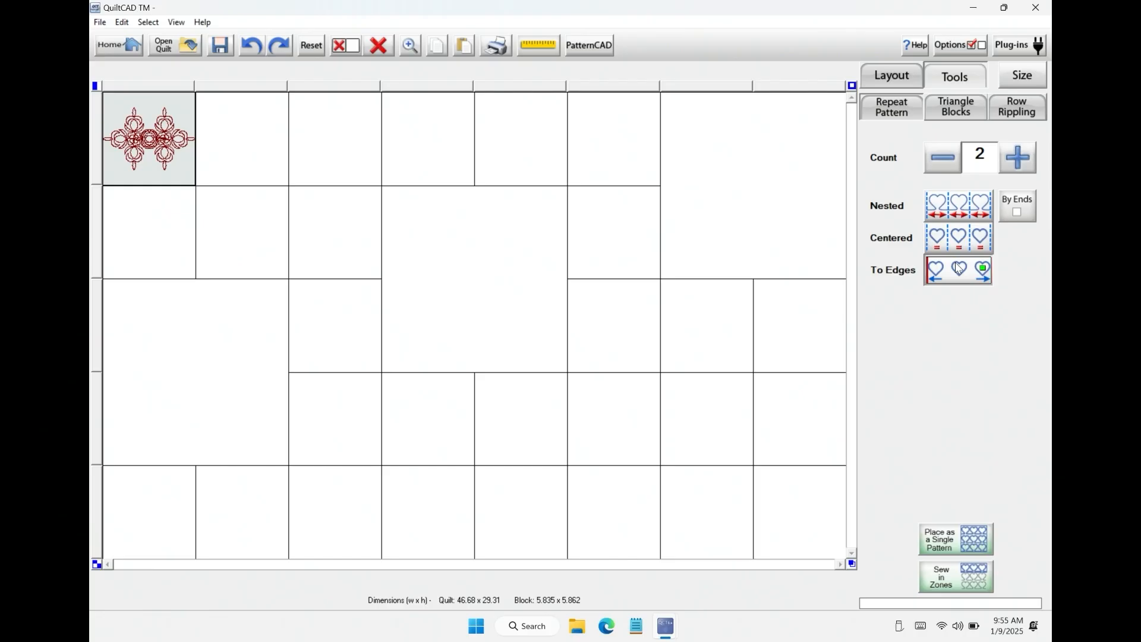
left_click(1020, 215)
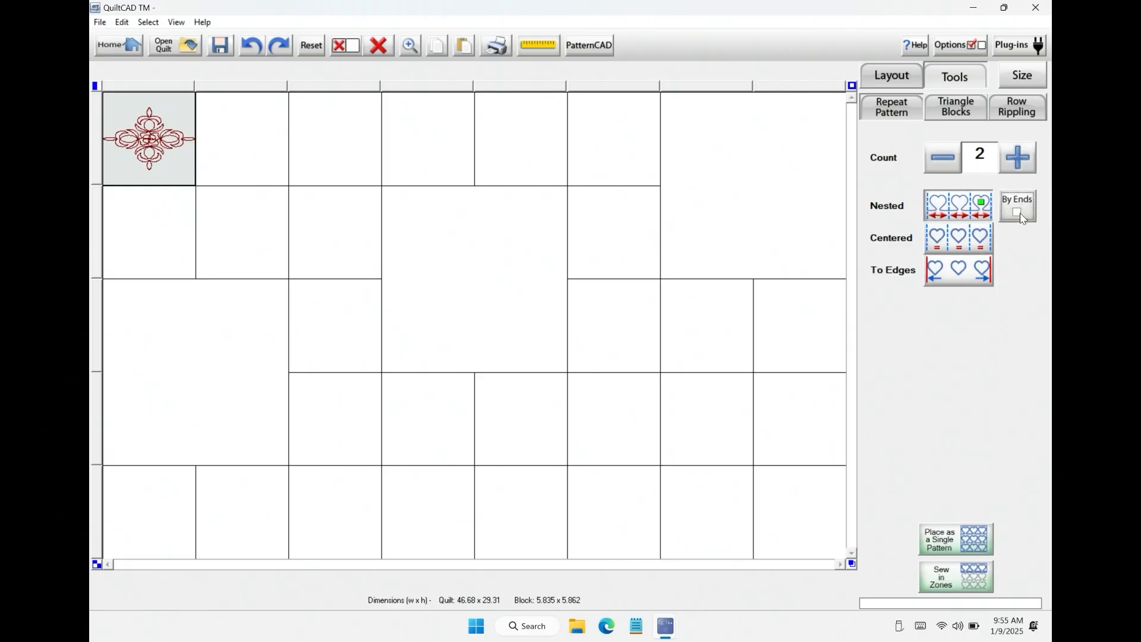
left_click(1018, 161)
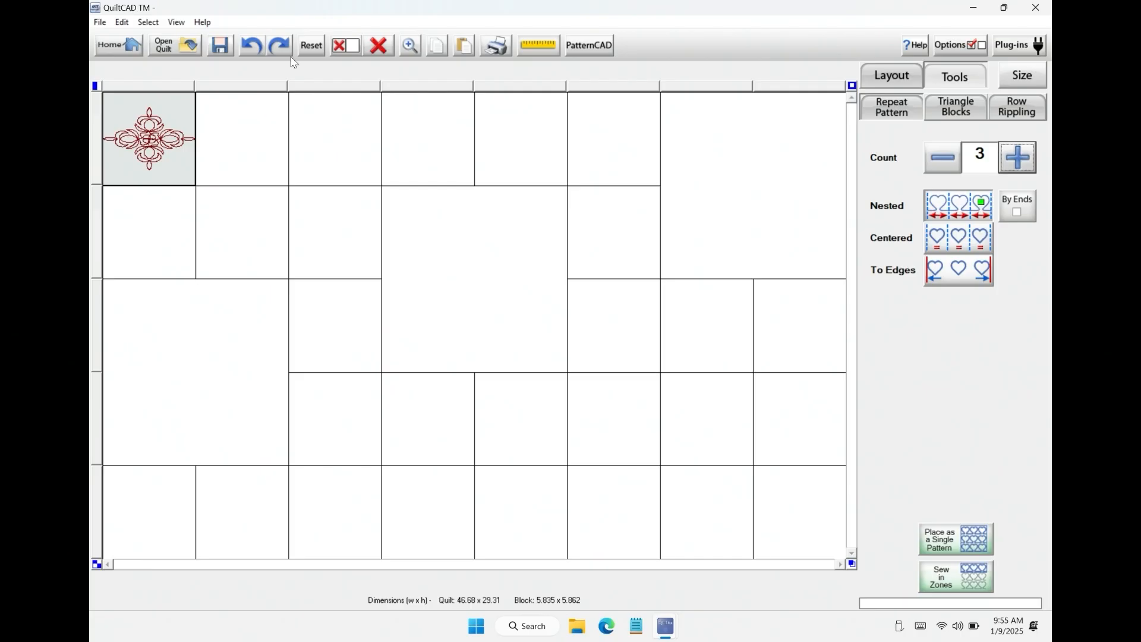
left_click(346, 47)
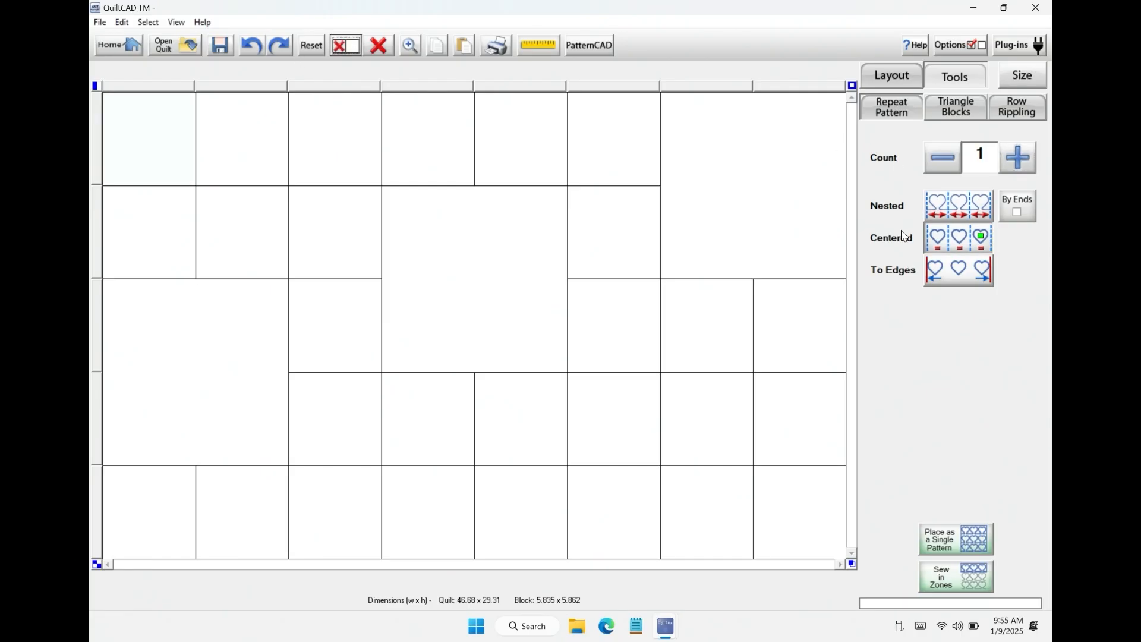
Step: Show the Row Rippling settings and load the continuous line pattern heartlinks double.gpf
left_click(1023, 114)
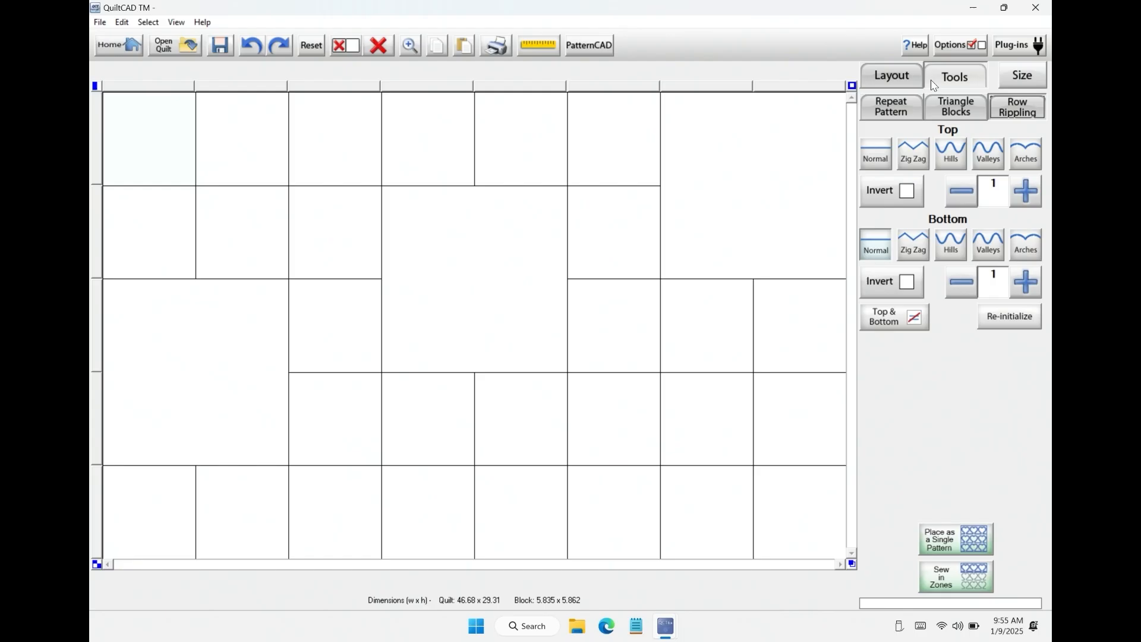
left_click(900, 80)
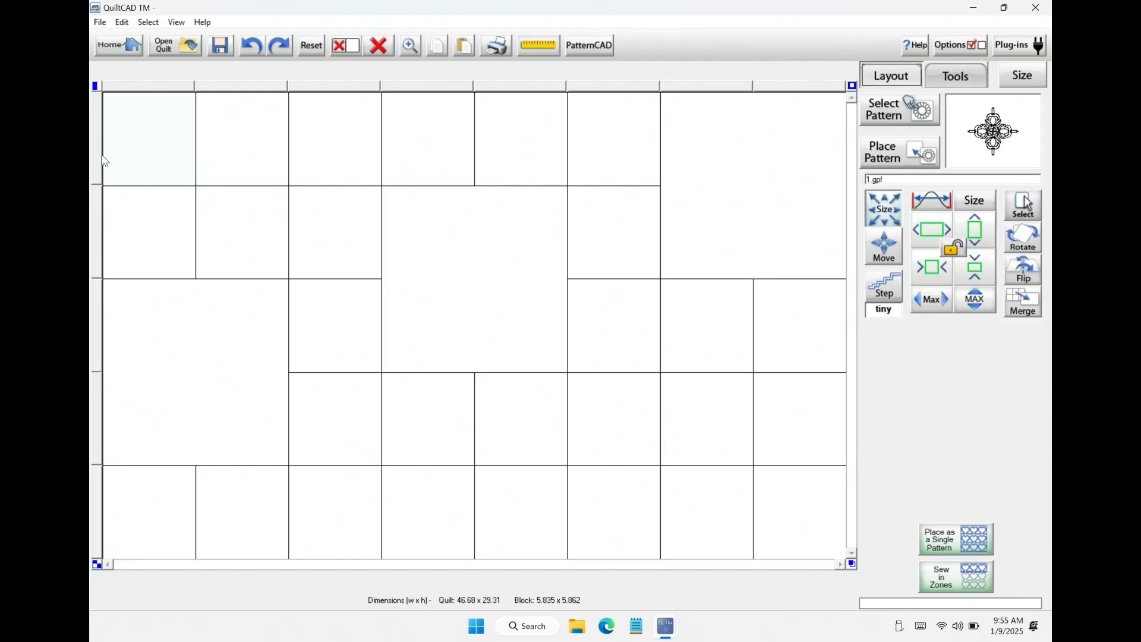
left_click(910, 108)
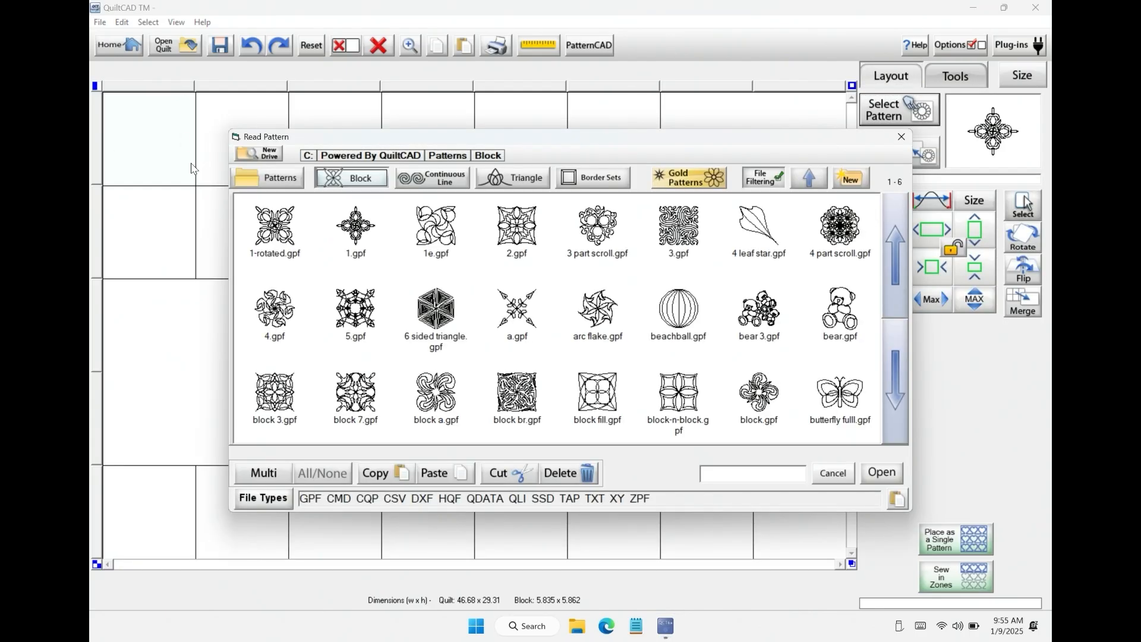
left_click(445, 186)
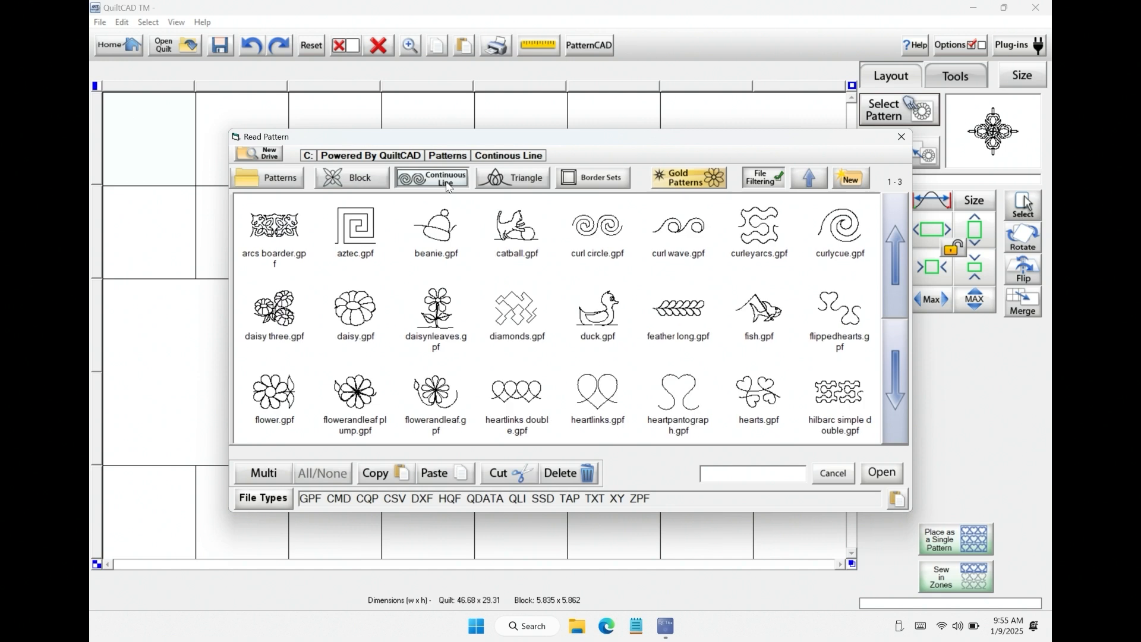
left_click(522, 393)
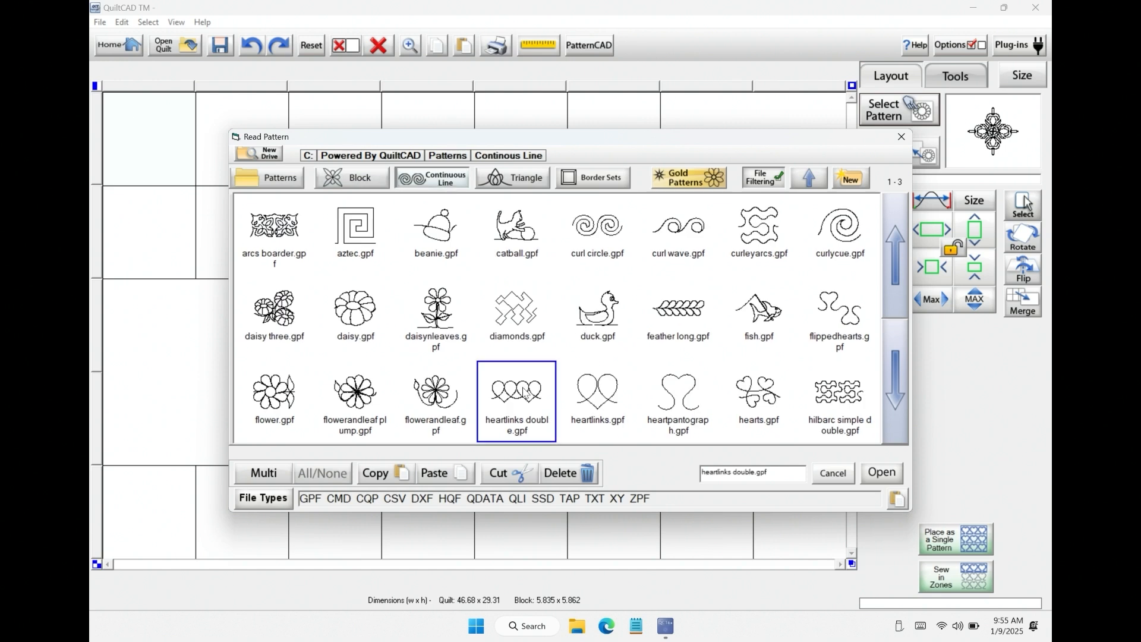
left_click(884, 474)
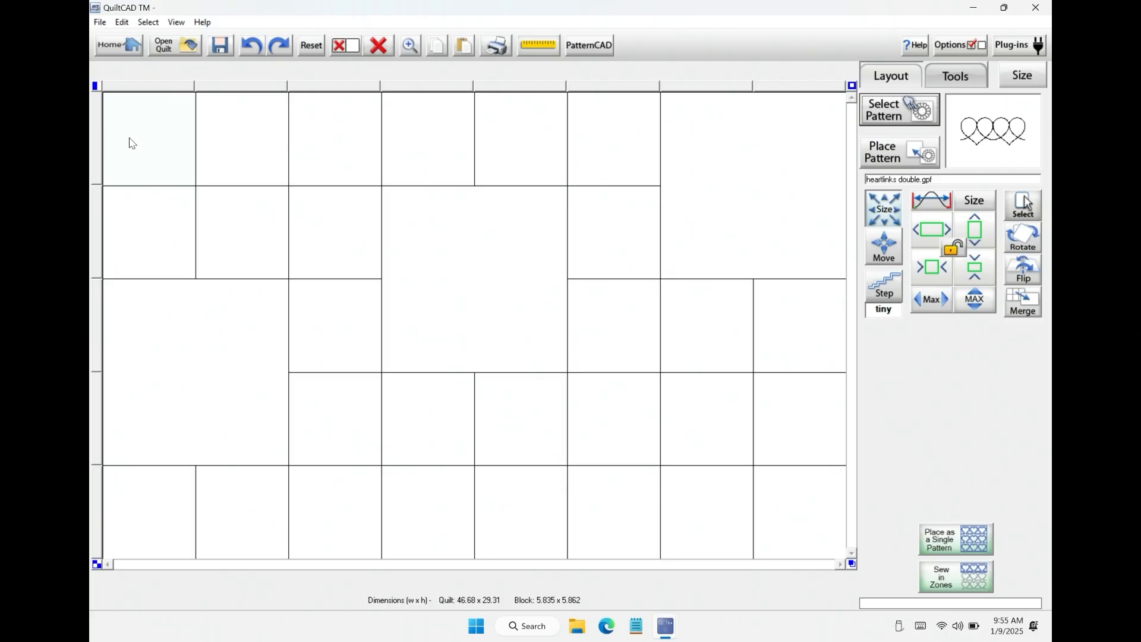
Step: Place the heart pattern in the first six blocks of row one and stretch it to the maximum width
mouse_move(130, 141)
left_mouse_down()
mouse_move(609, 120)
mouse_move(765, 143)
left_mouse_up()
left_click(898, 156)
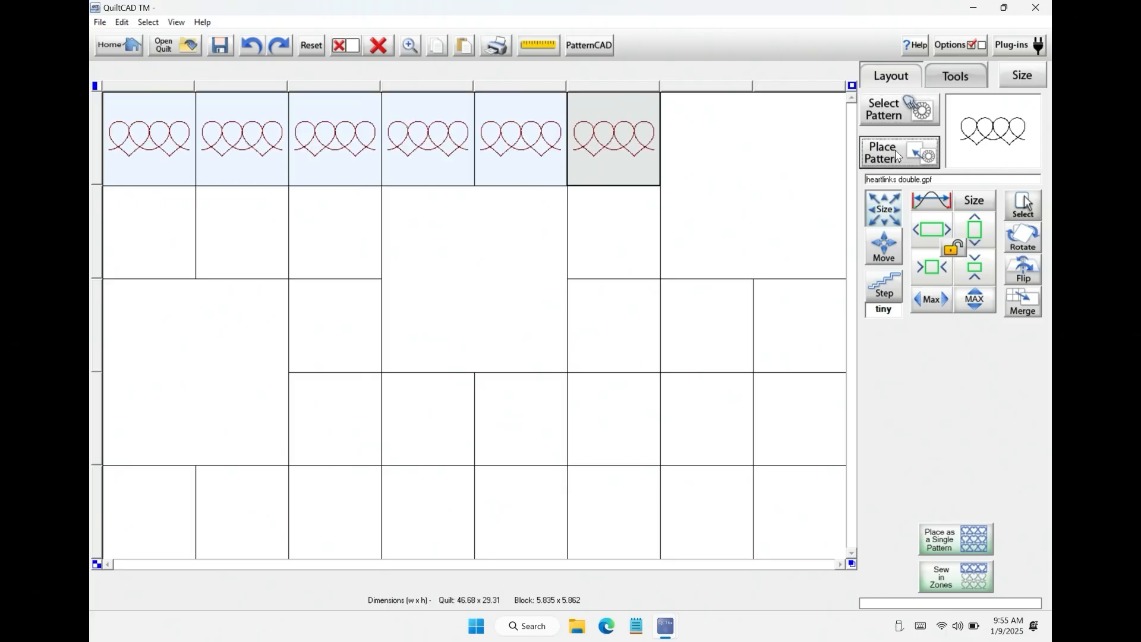
left_click(939, 303)
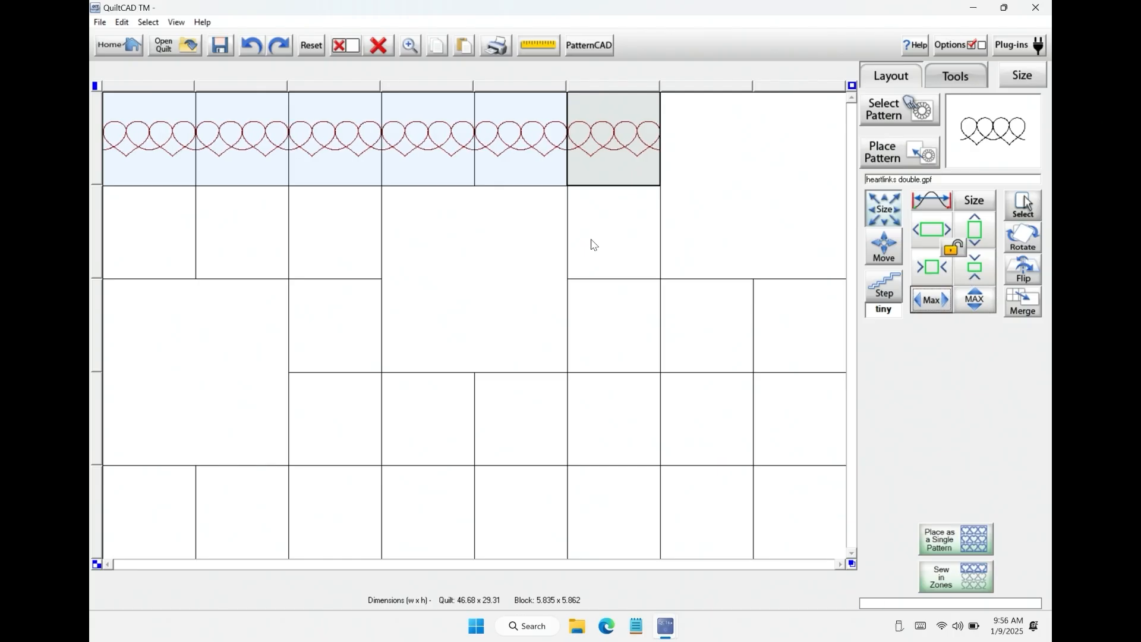
Step: Apply the Zig Zag row ripple to both the top and bottom of the heart row
left_click(952, 77)
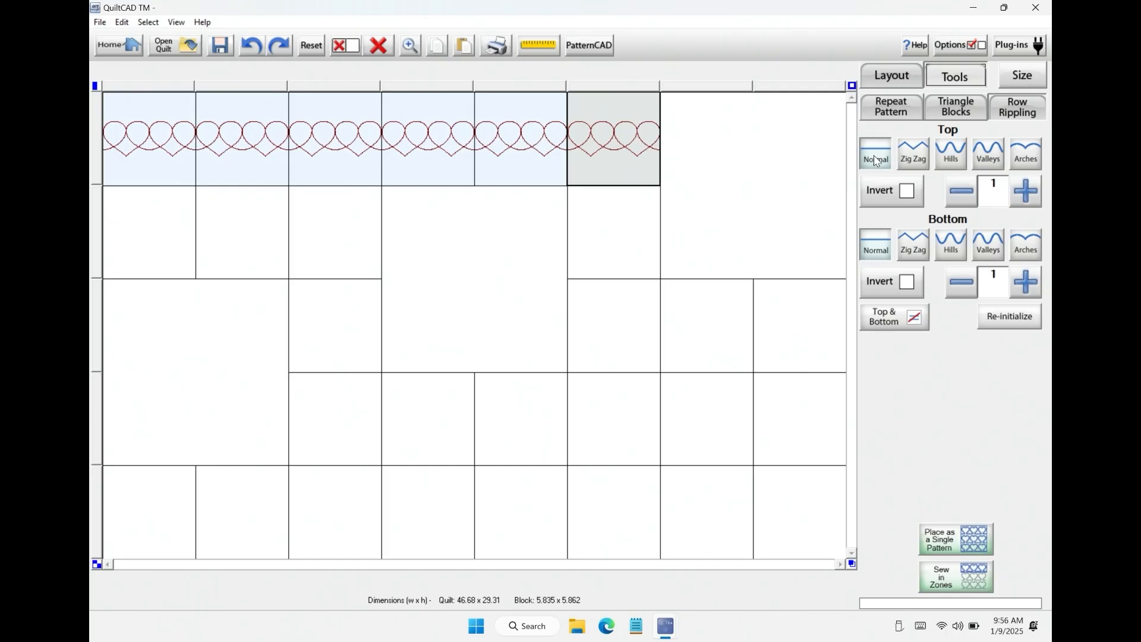
left_click(923, 155)
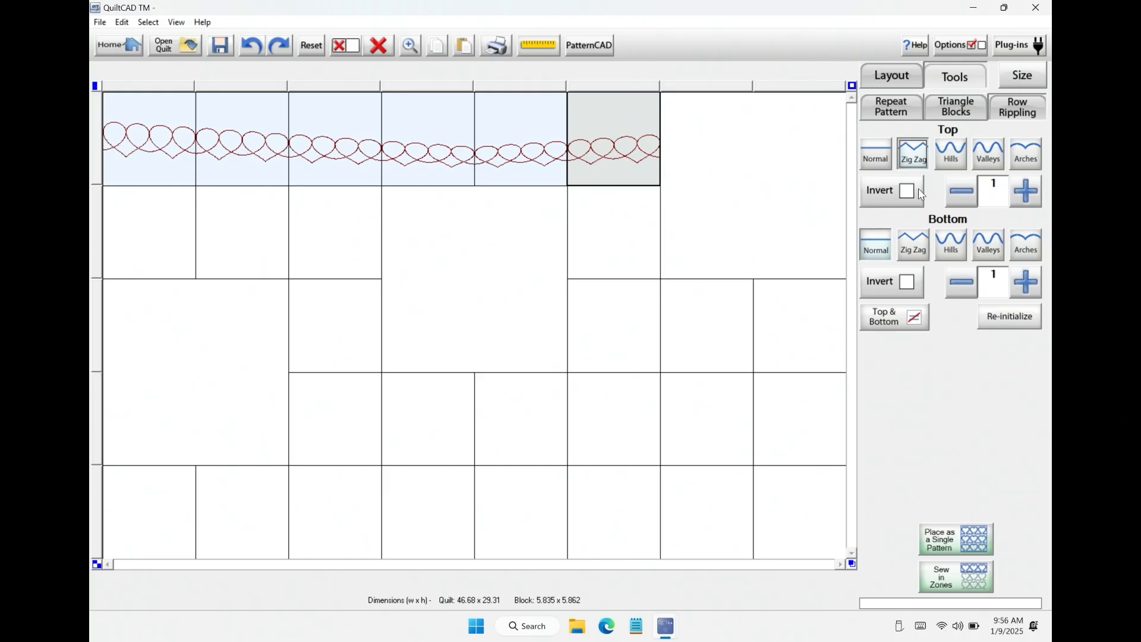
left_click(921, 247)
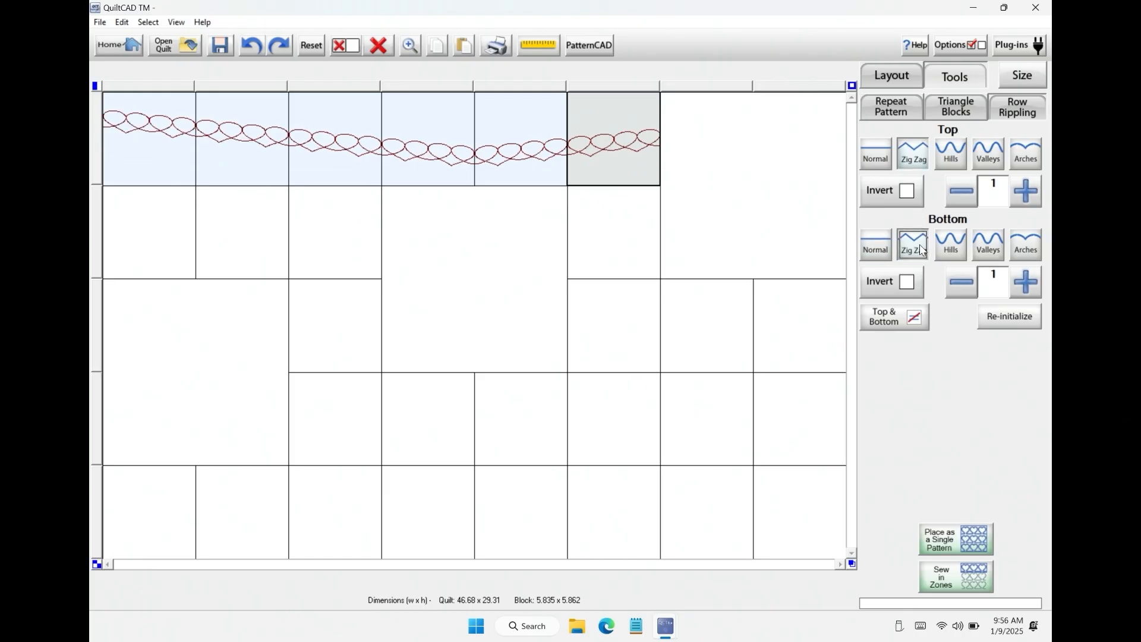
Step: Try Hills and Valleys ripples on both edges of the heart row, then combine a Hills top with a Valleys bottom
left_click(954, 159)
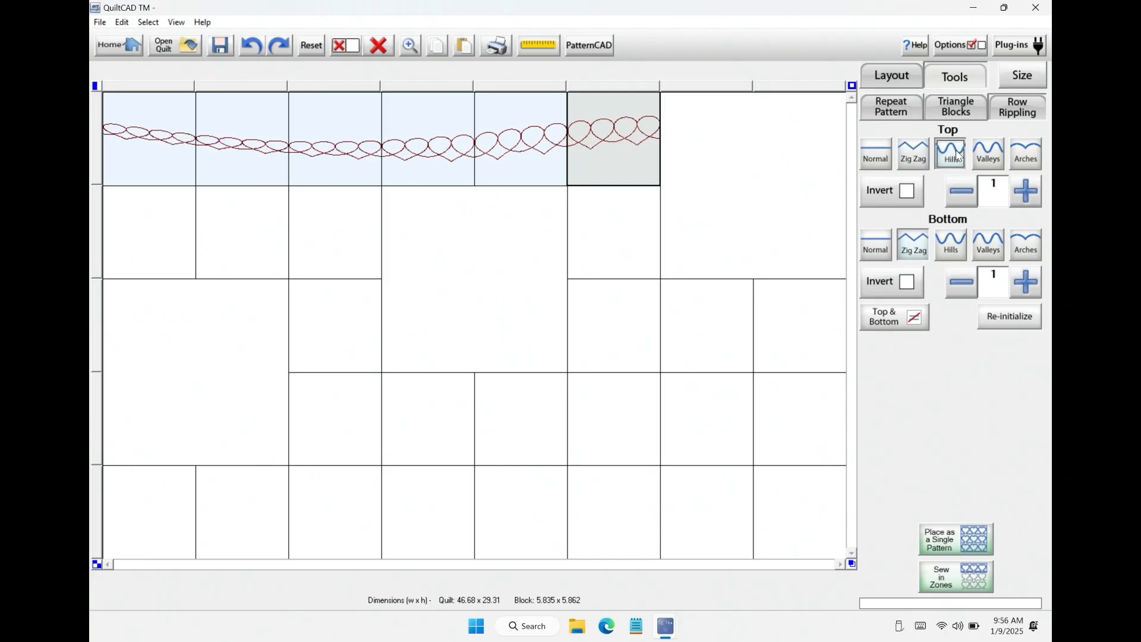
left_click(963, 245)
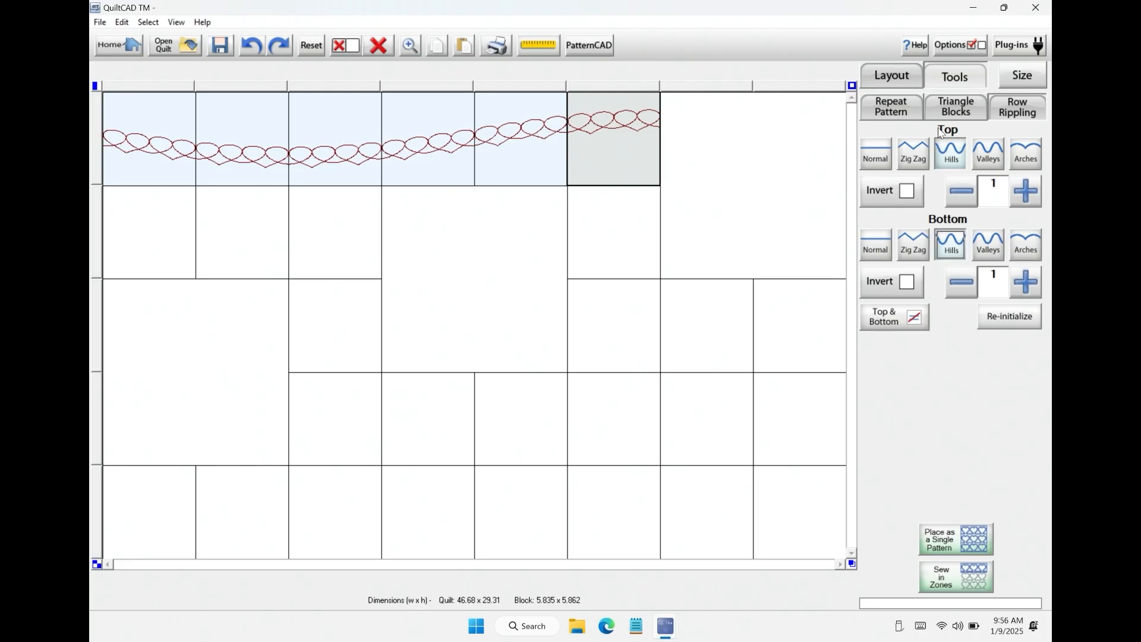
left_click(999, 165)
left_click(994, 250)
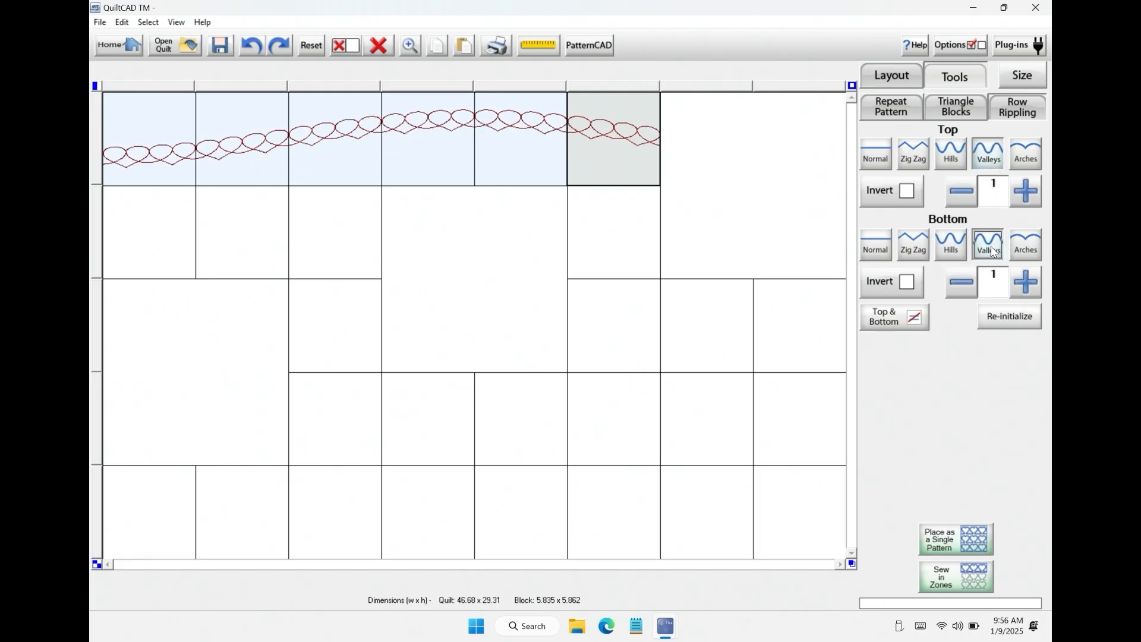
left_click(965, 149)
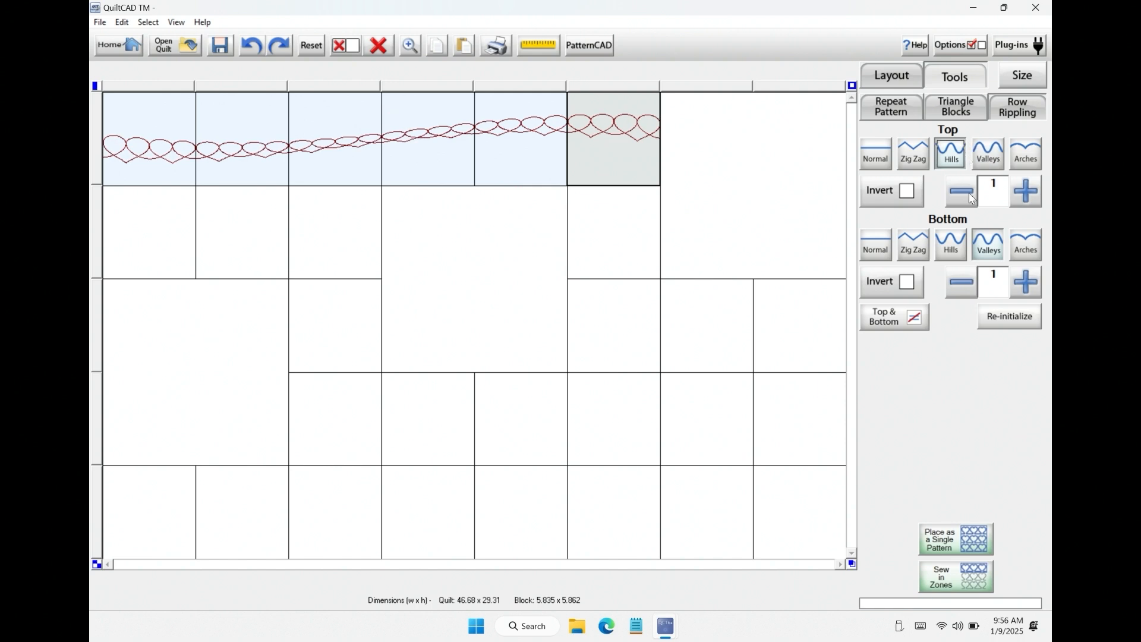
Step: Apply the Arches ripple to the heart row's top and bottom and invert the bottom one
left_click(1023, 158)
left_click(1024, 248)
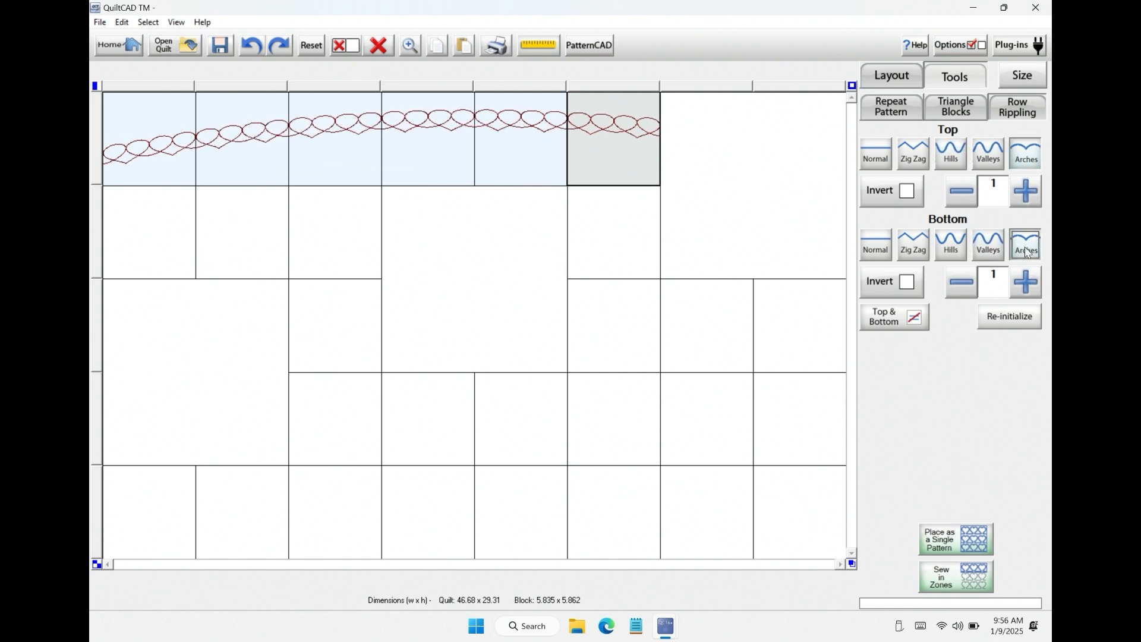
left_click(1020, 161)
left_click(1035, 245)
left_click(904, 282)
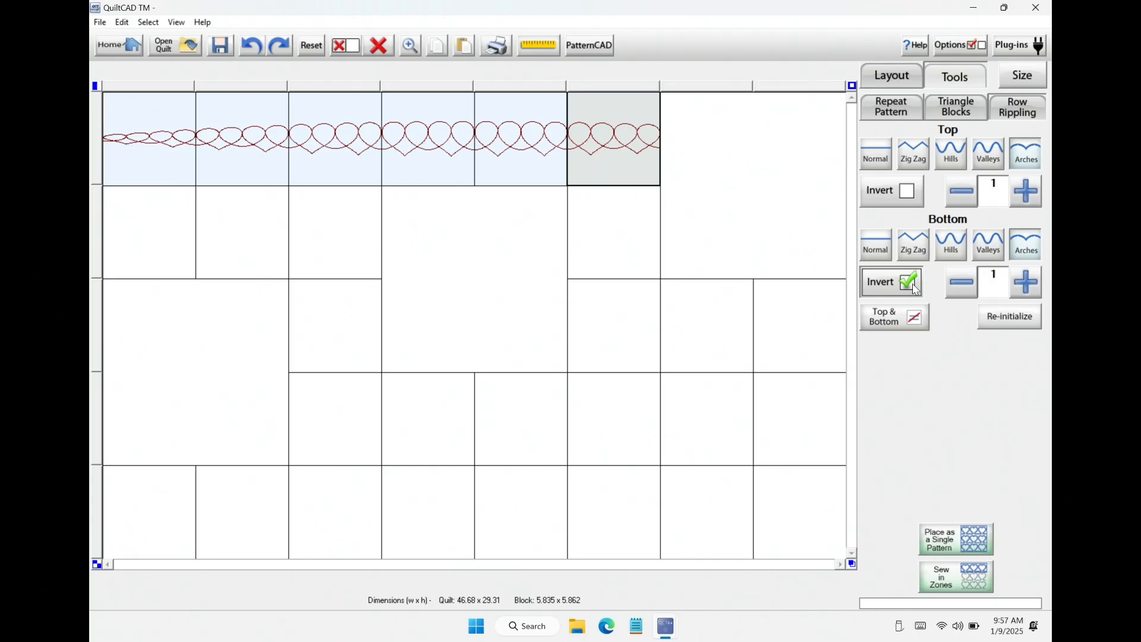
Step: Set the ripple count to 2 for both the bottom and the top of the heart row
left_click(1023, 282)
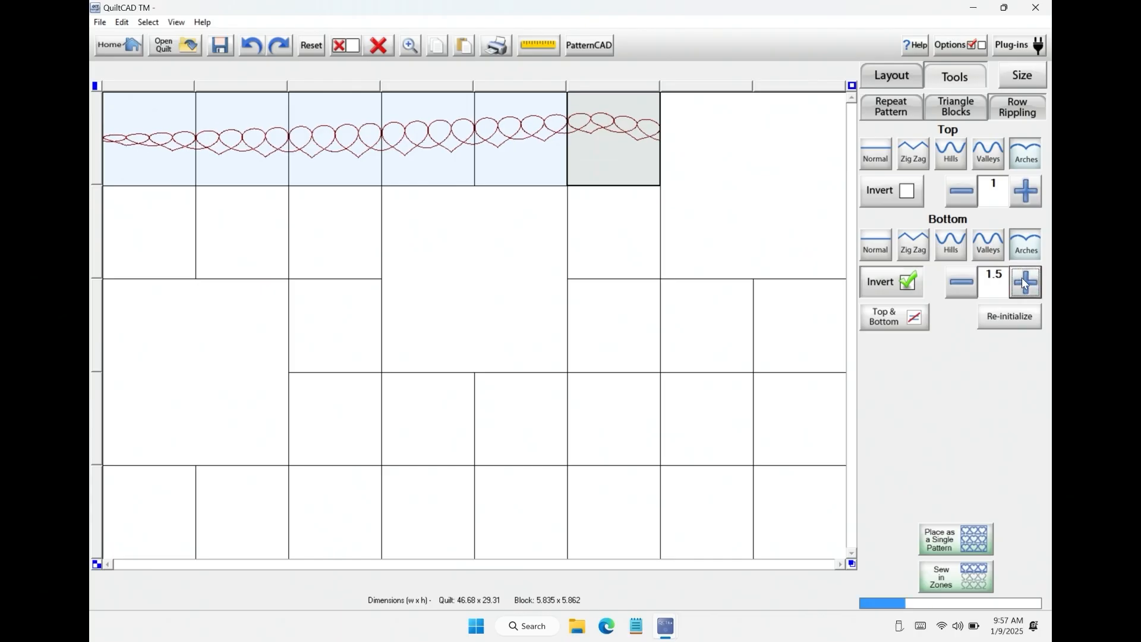
left_click(1023, 280)
left_click(1027, 193)
left_click(1028, 196)
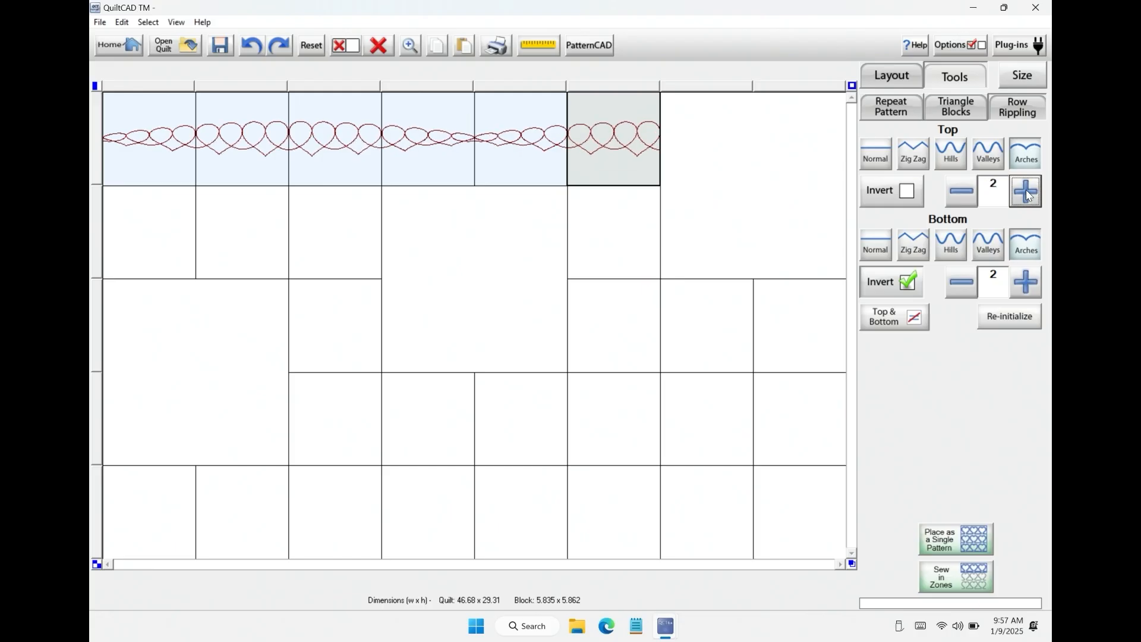
Step: Raise the Arches ripple count of the heart row to 4 for the top and 4 for the bottom
left_click(1028, 194)
left_click(1028, 194)
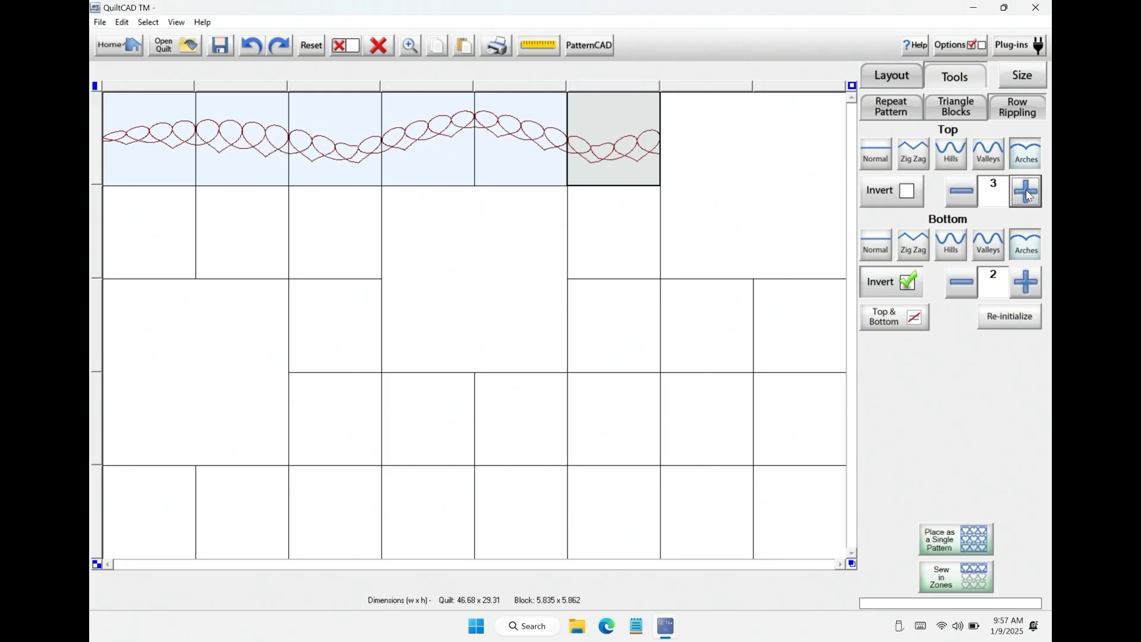
left_click(1027, 194)
left_click(1028, 194)
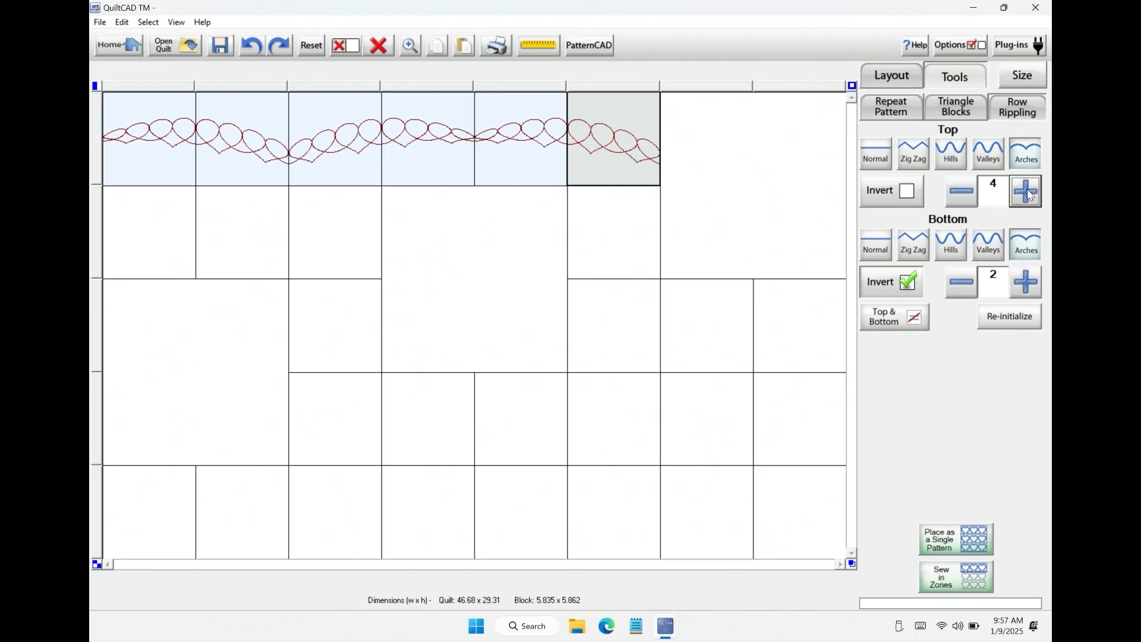
left_click(1029, 285)
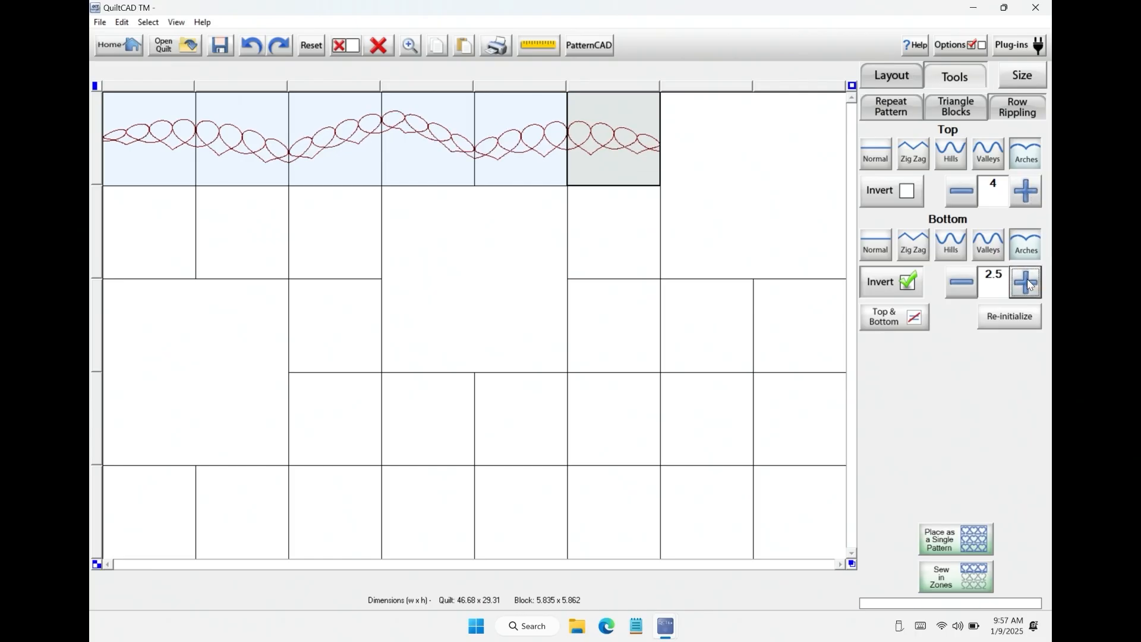
left_click(1029, 285)
left_click(1029, 284)
left_click(1029, 284)
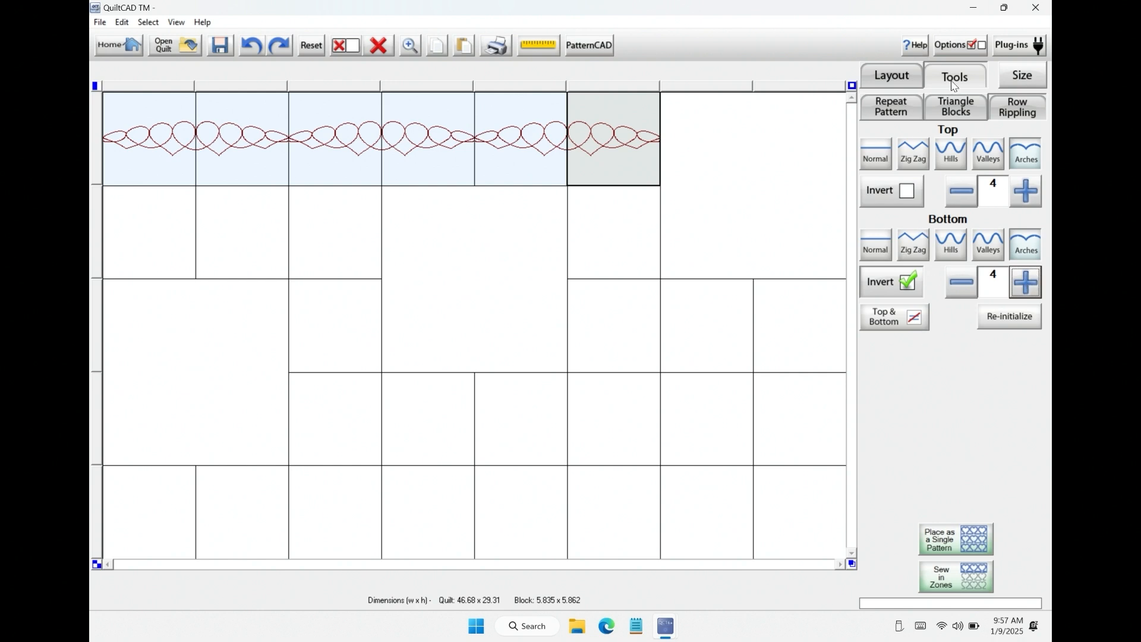
Step: Open the quilt setup without saving the design, review the block counts and sizing, and close it unchanged
left_click(896, 80)
left_click(1022, 74)
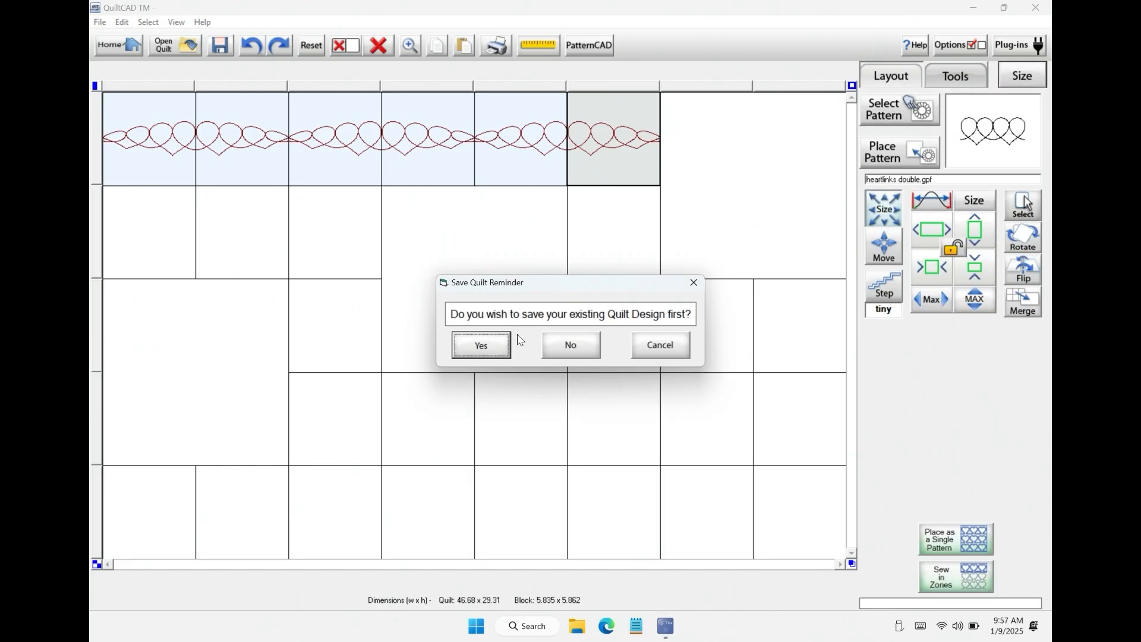
left_click(570, 347)
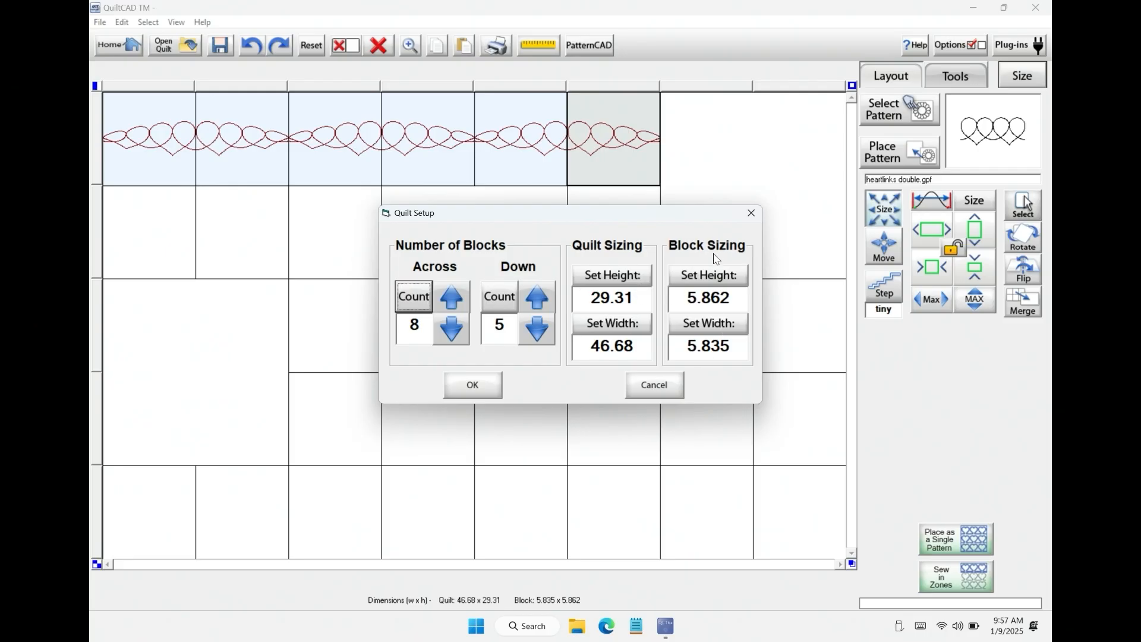
left_click(752, 213)
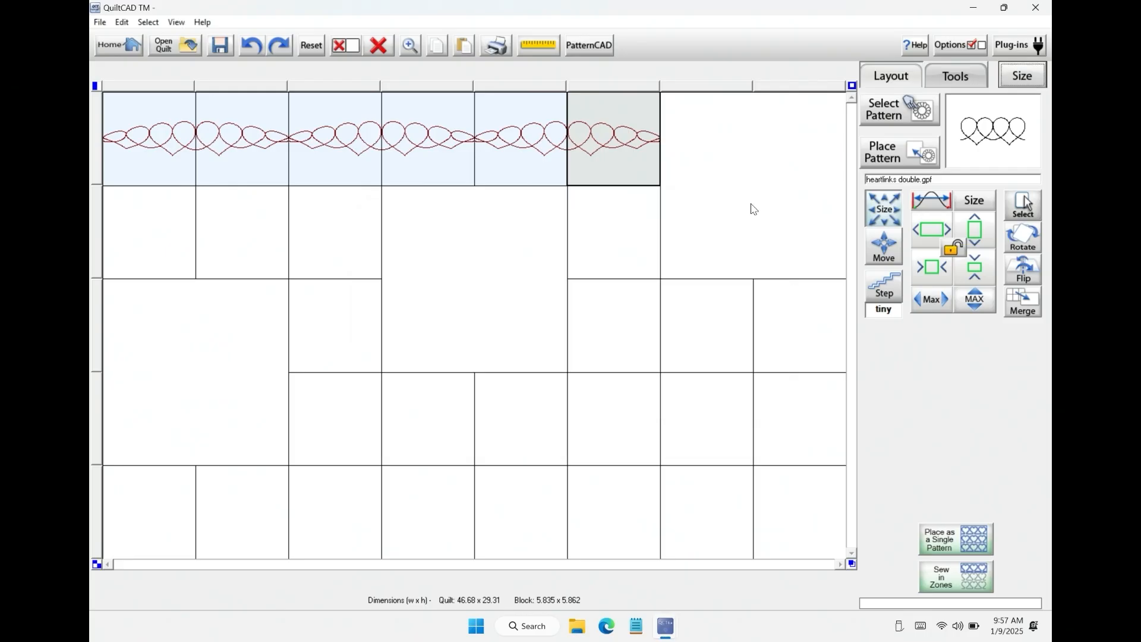
Step: Clear the heart row from the quilt and select the three large merged blocks
left_click(338, 46)
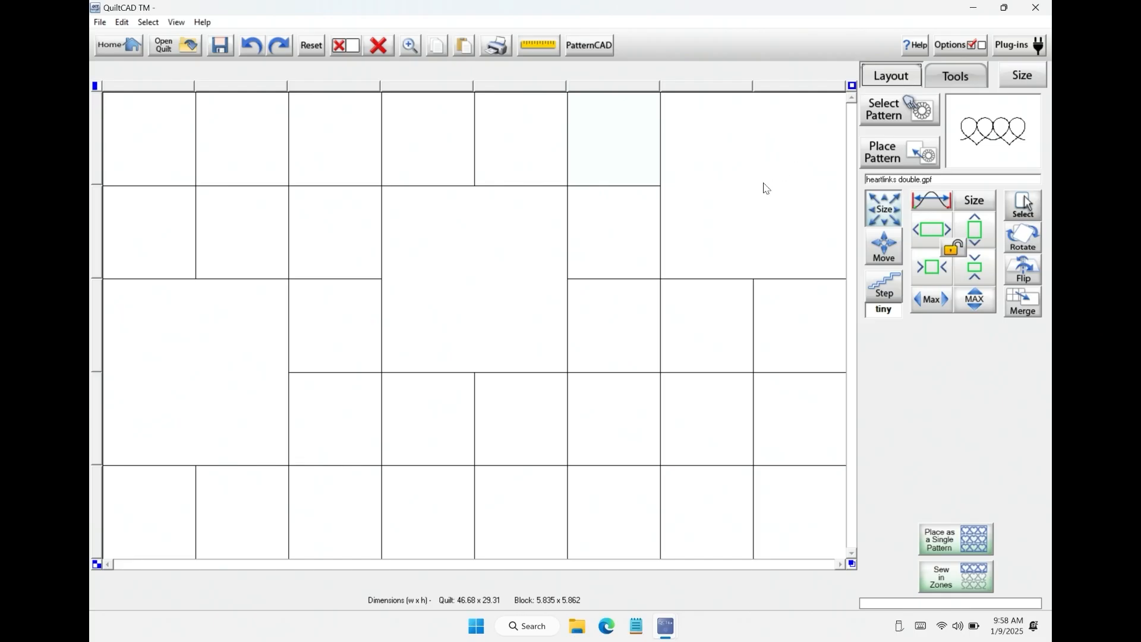
left_click(765, 188)
left_click(488, 312)
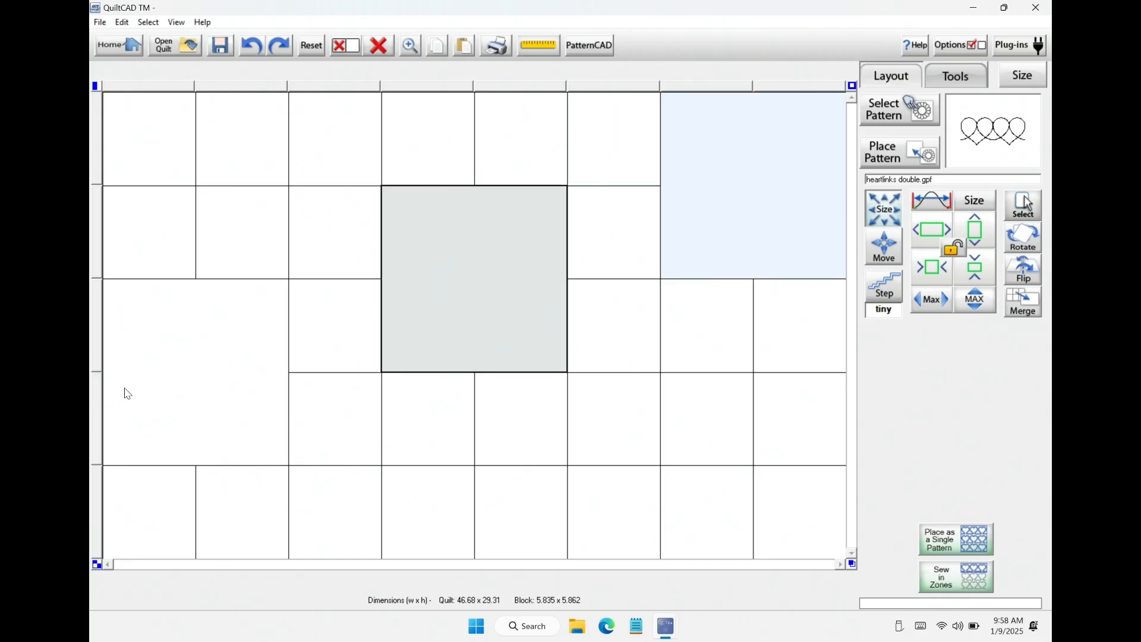
left_click(172, 371)
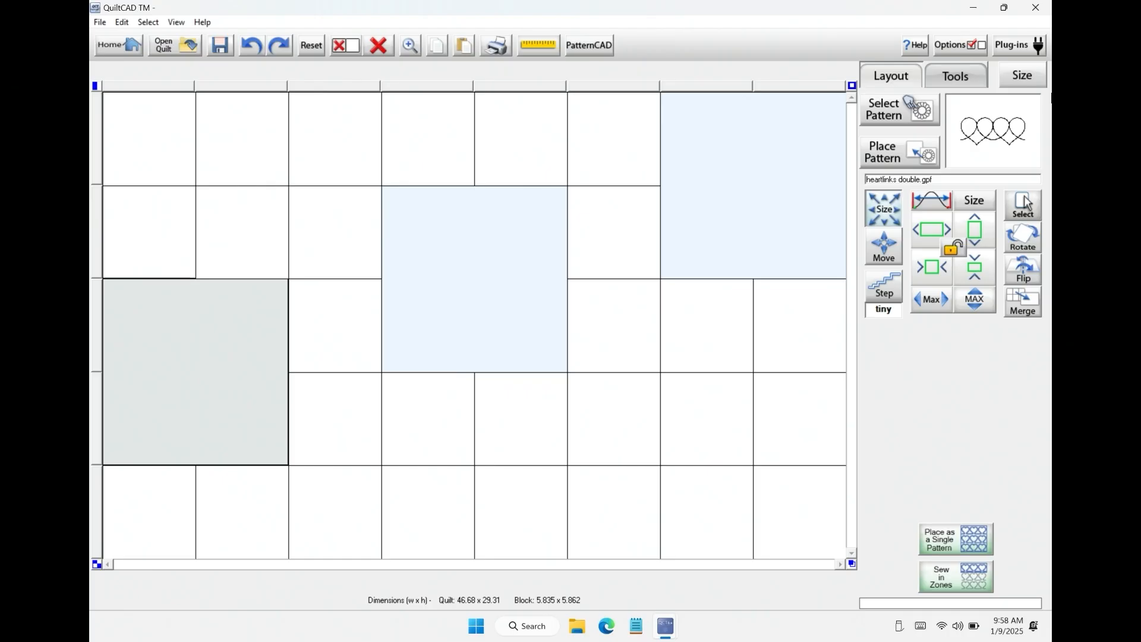
Step: Load ferris wheel2.gpf from the Ang pattern folder and place it in the three selected merged blocks
left_click(894, 120)
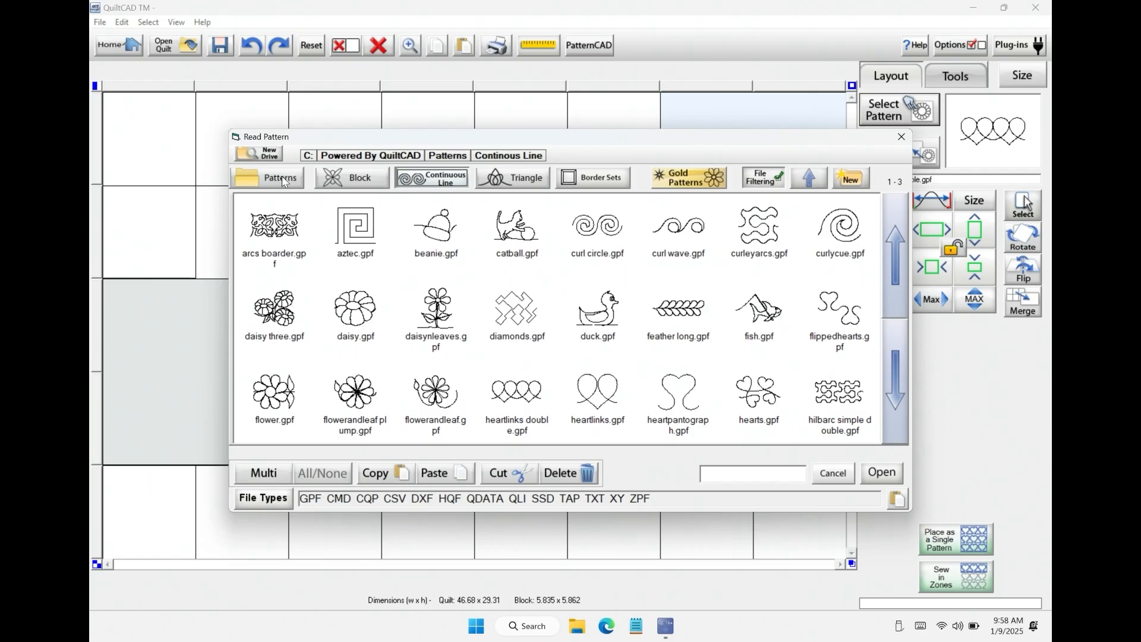
left_click(284, 179)
double_click(273, 226)
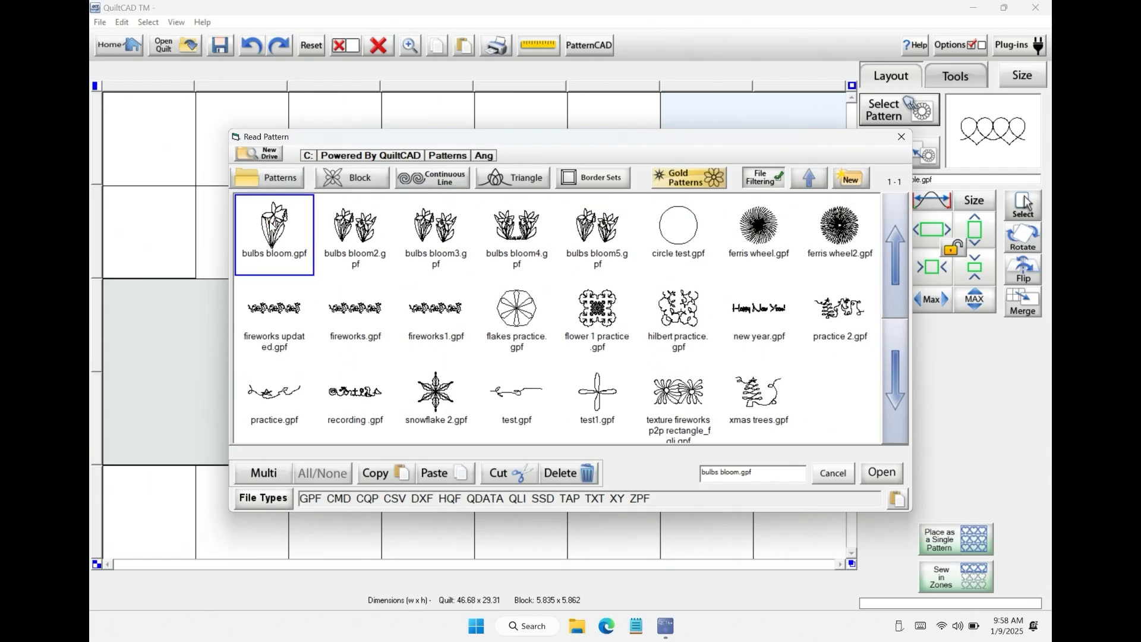
left_click(838, 229)
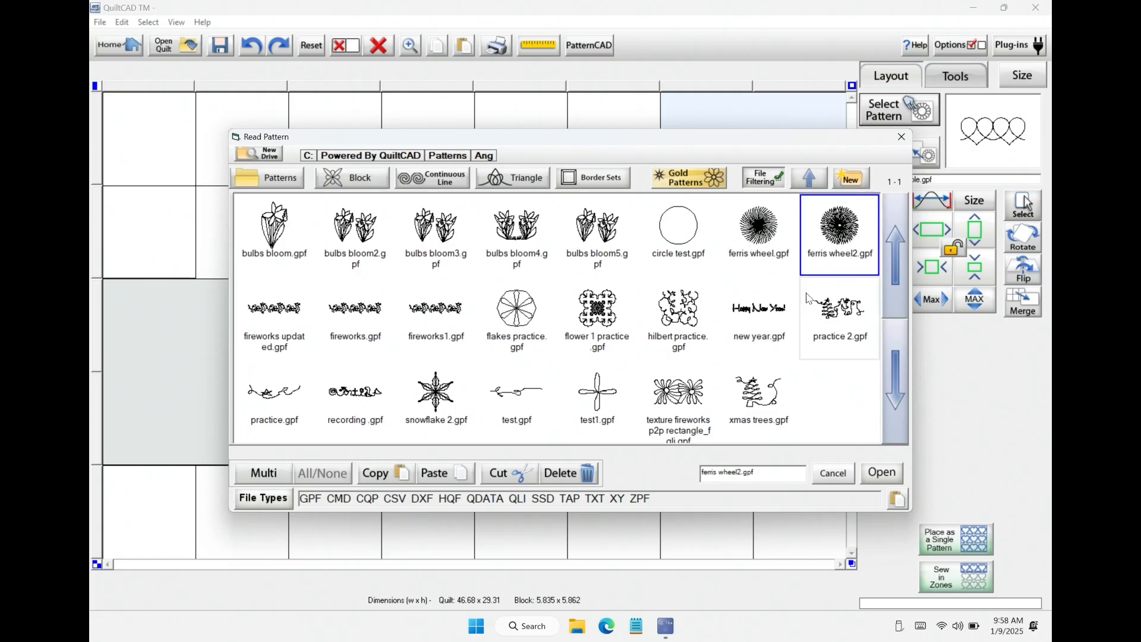
left_click(890, 477)
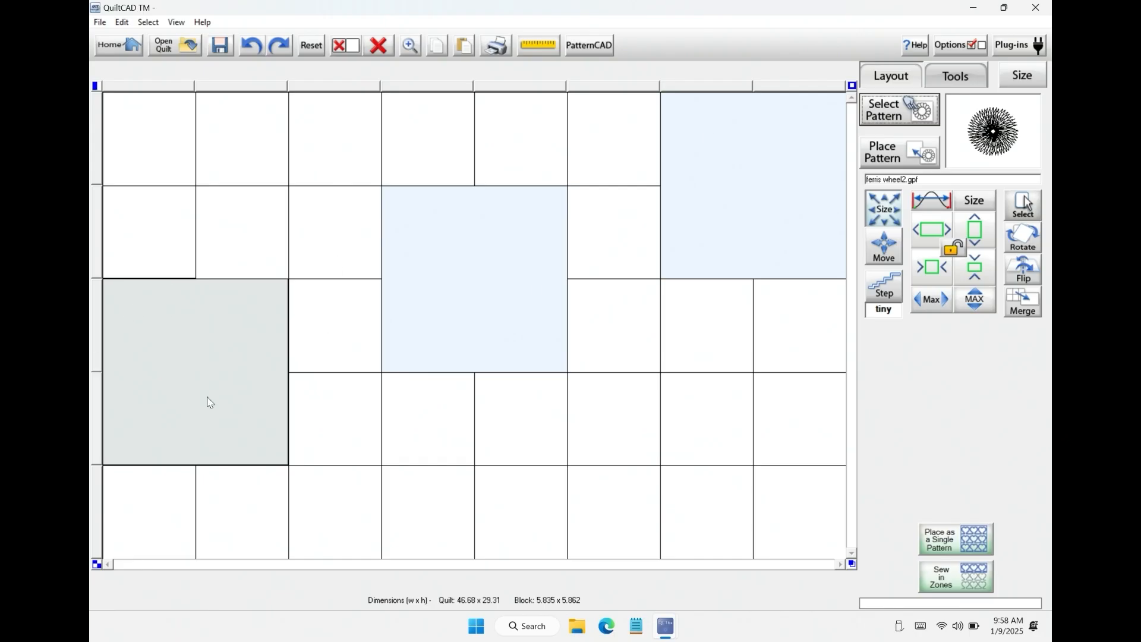
left_click(914, 154)
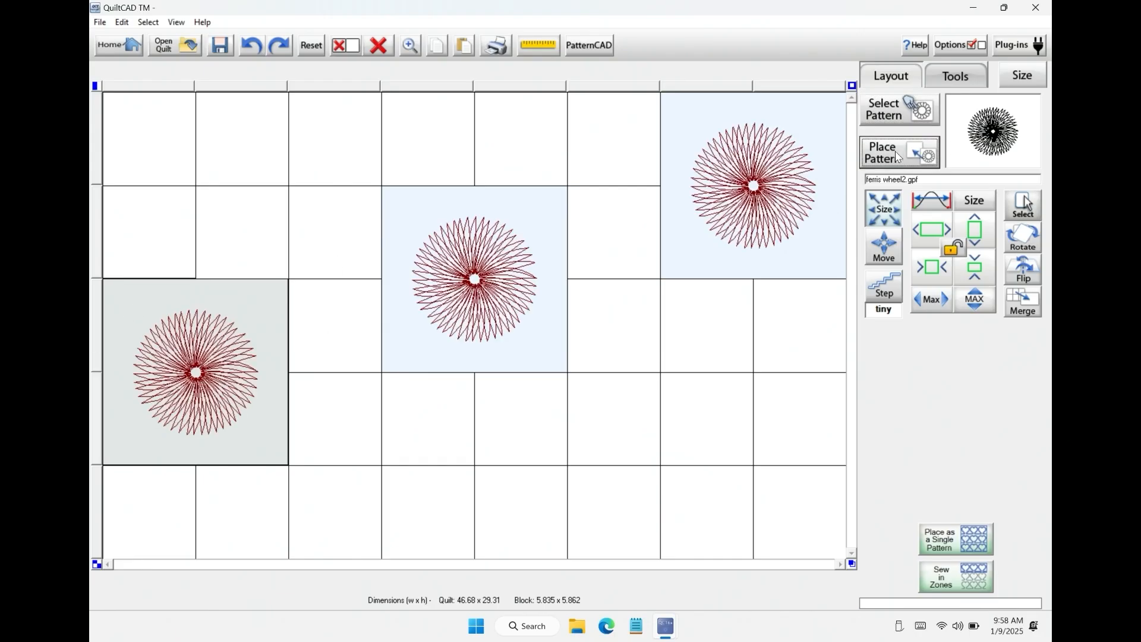
Step: Maximize the ferris wheel patterns' width and height in their blocks and shrink both dimensions by two tiny steps
left_click(931, 300)
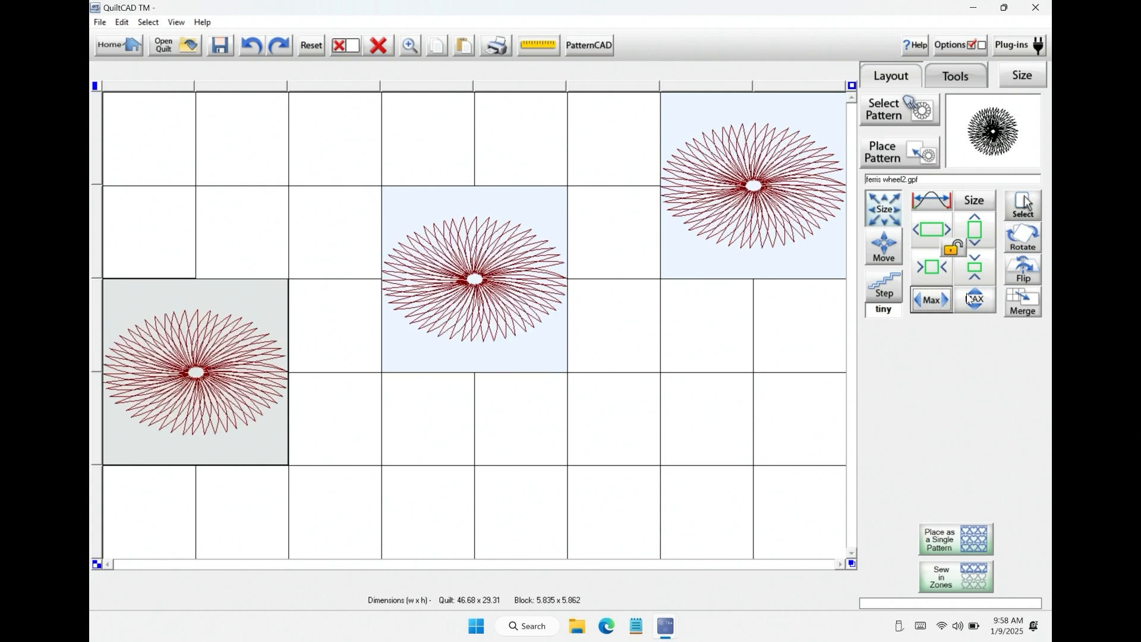
left_click(980, 302)
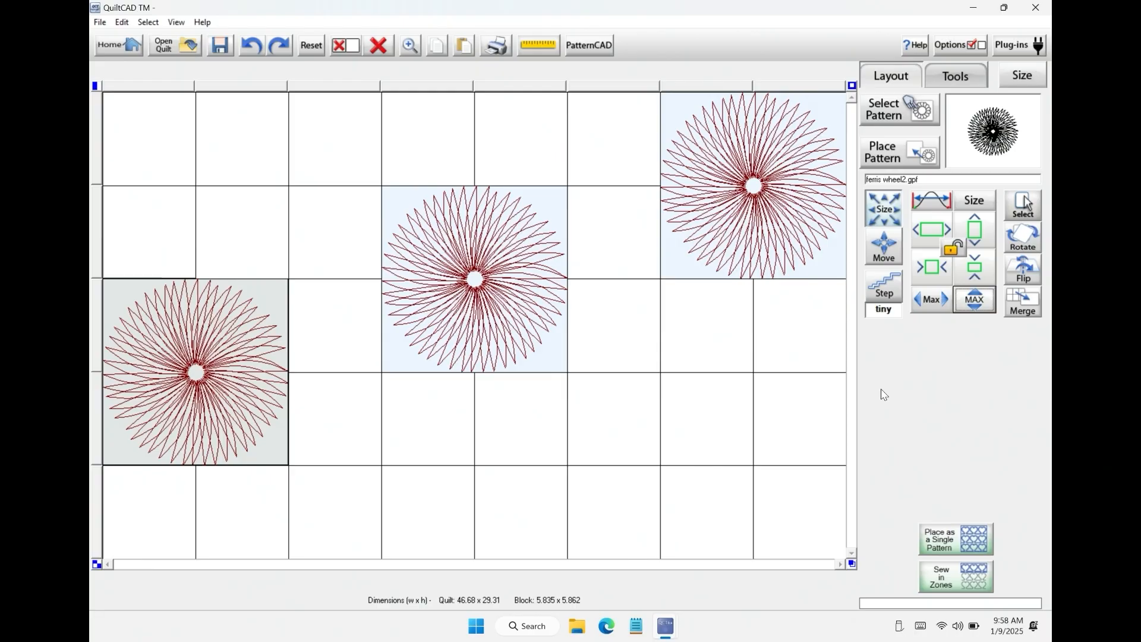
left_click(932, 274)
left_click(977, 268)
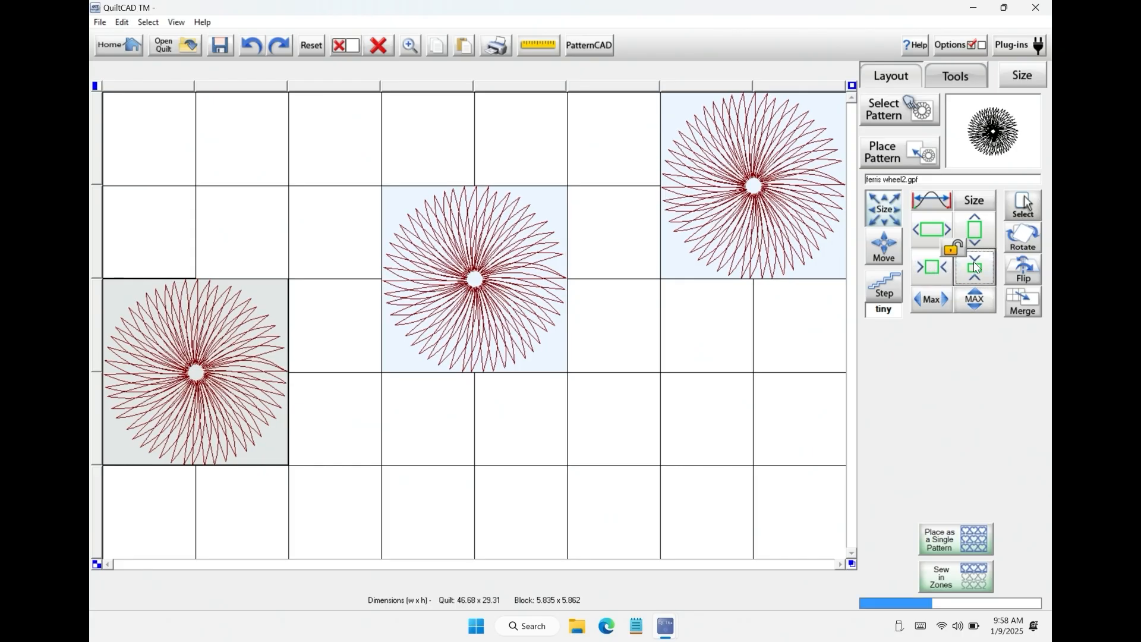
left_click(944, 268)
left_click(978, 268)
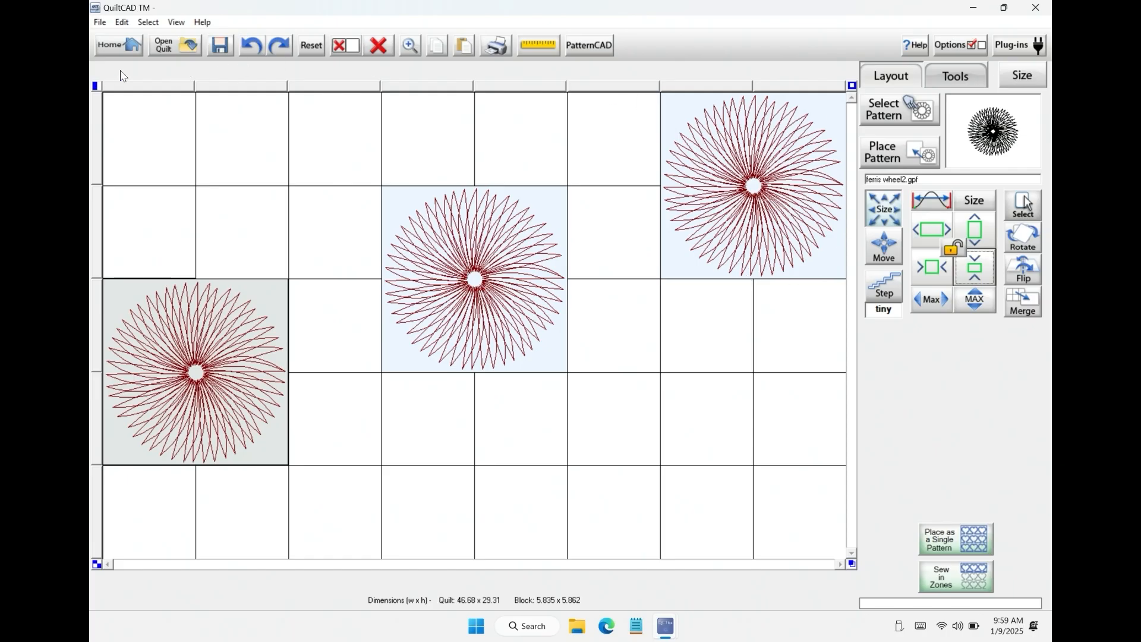
Step: Deselect all blocks and load stiple.gpf from the Continuous Line patterns
left_click(95, 86)
left_click(95, 86)
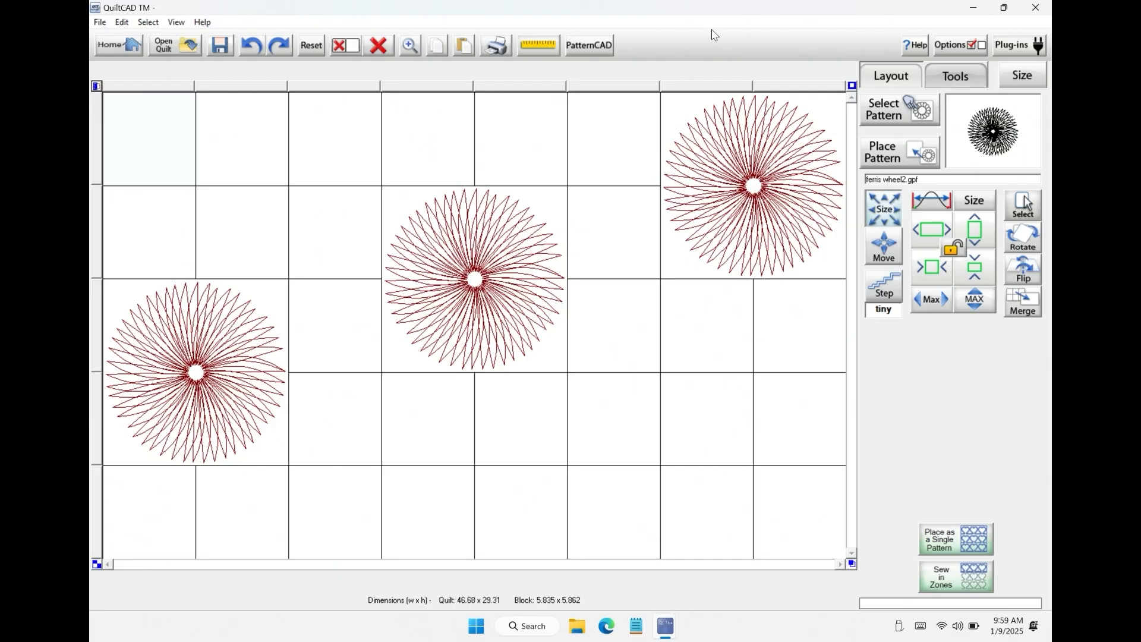
left_click(909, 101)
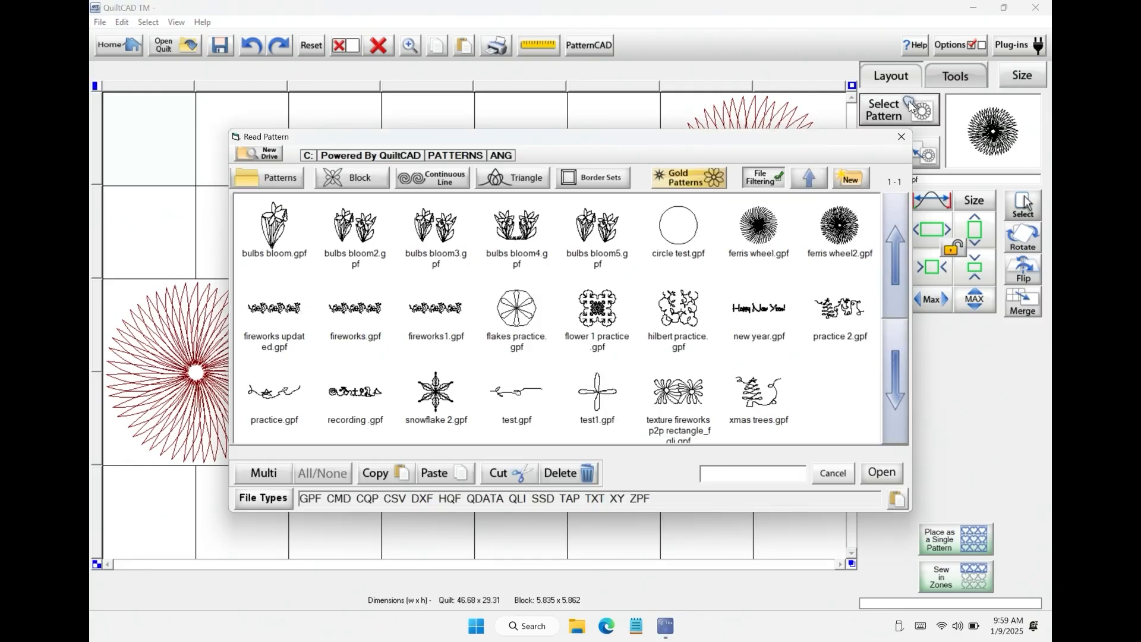
left_click(403, 182)
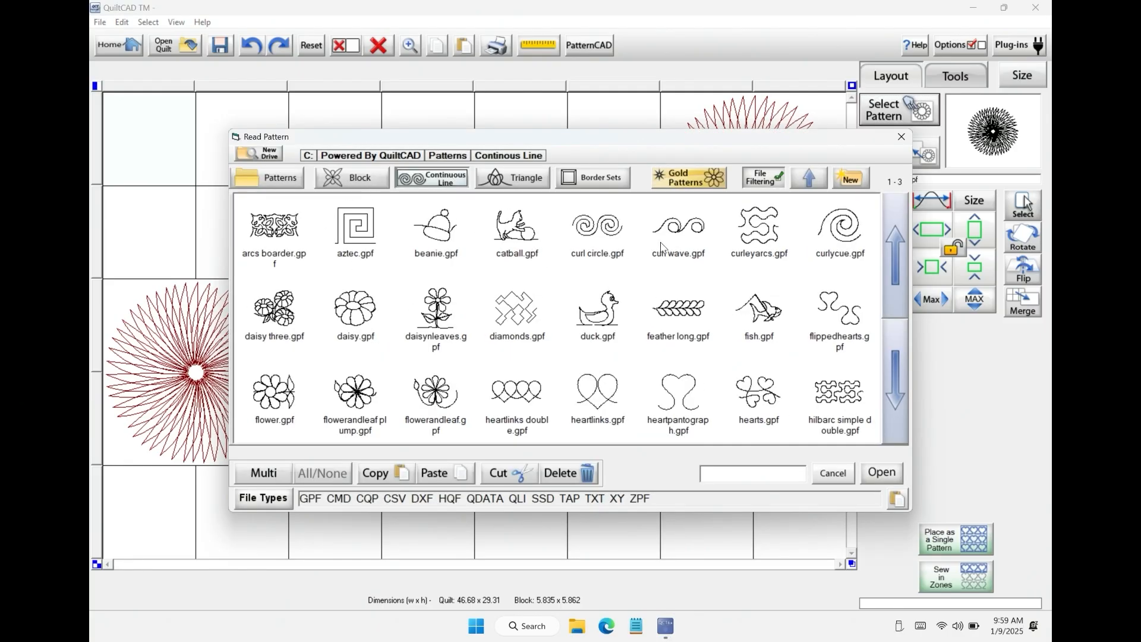
left_click(889, 408)
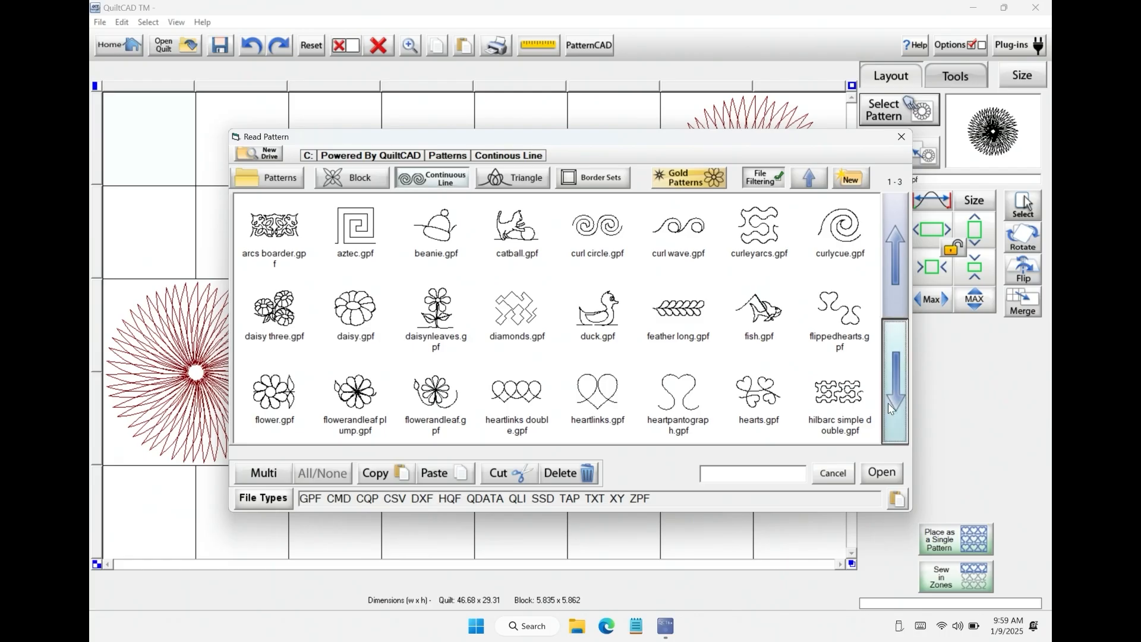
left_click(888, 403)
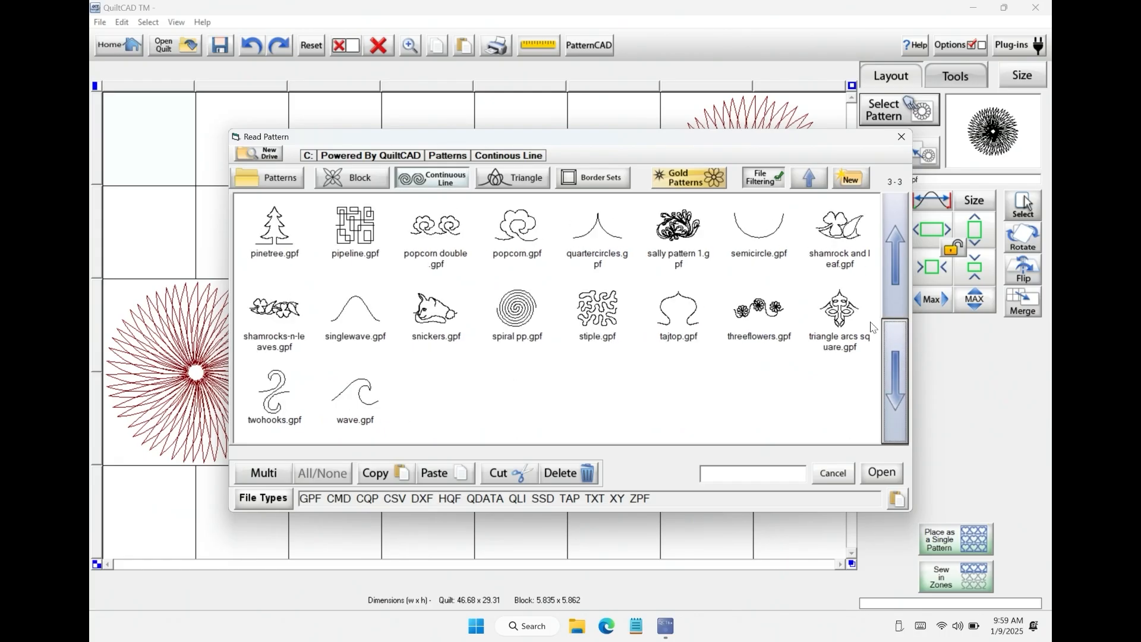
left_click(587, 310)
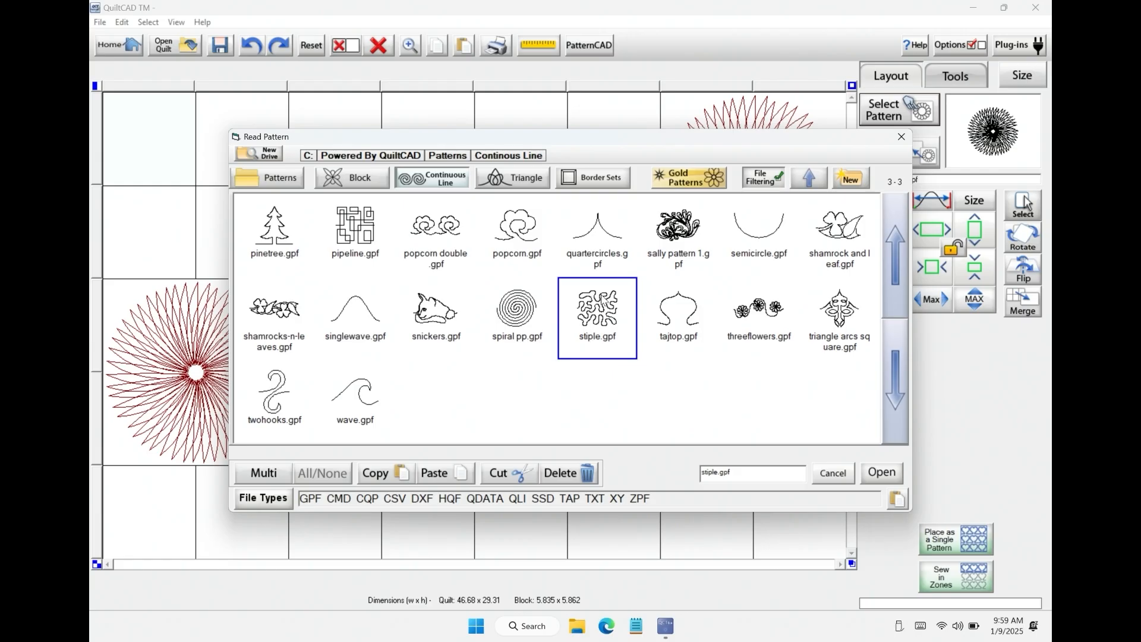
left_click(881, 472)
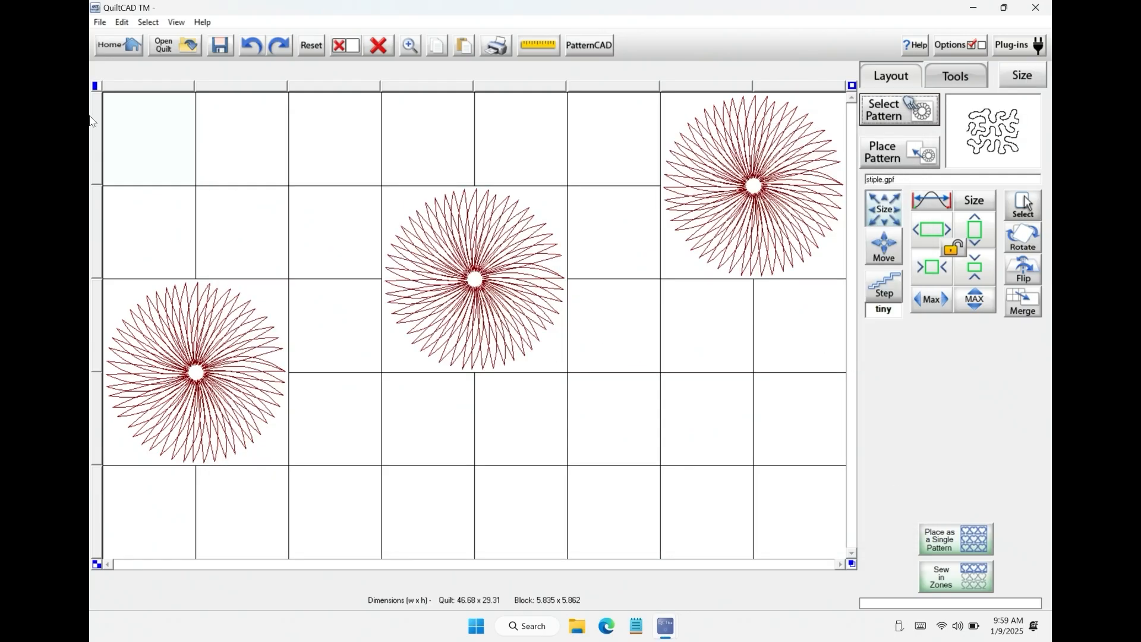
Step: Select every empty single block around the ferris wheels, including the whole bottom row
left_click(170, 138)
left_click(260, 137)
left_click(318, 134)
left_click(409, 132)
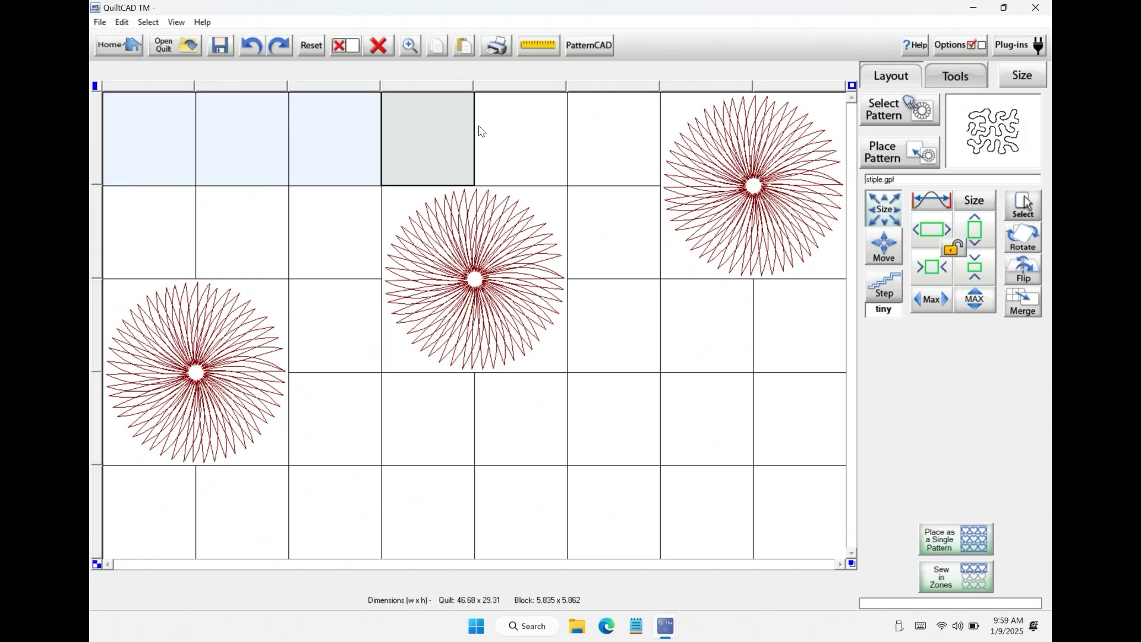
left_click(515, 128)
left_click(608, 119)
left_click(162, 214)
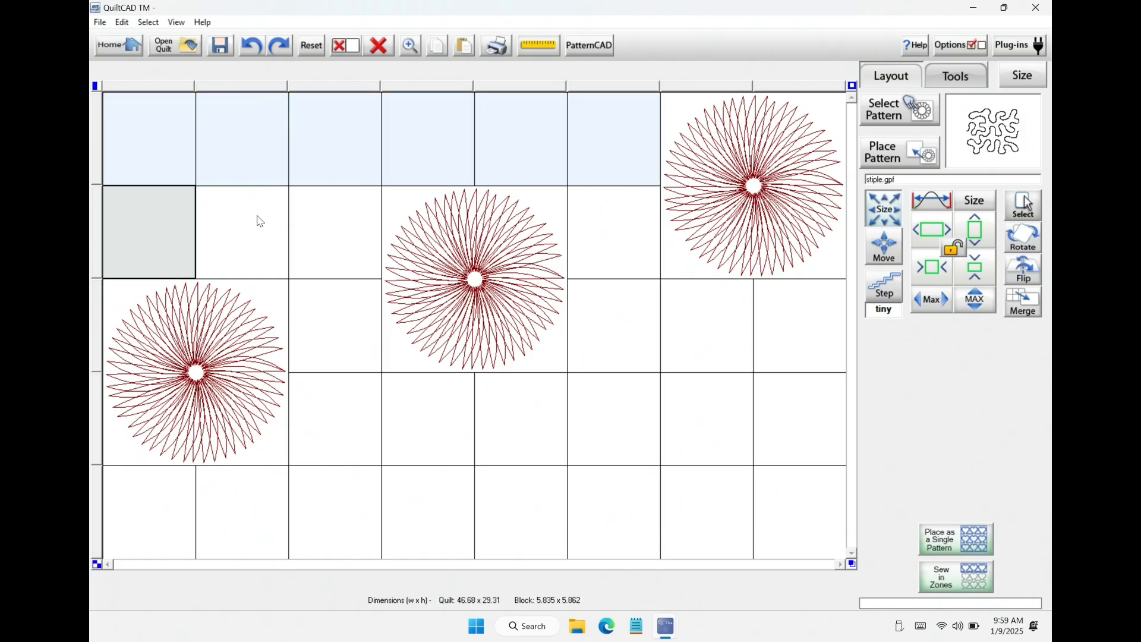
left_click(257, 218)
left_click(338, 217)
left_click(627, 227)
left_click(315, 309)
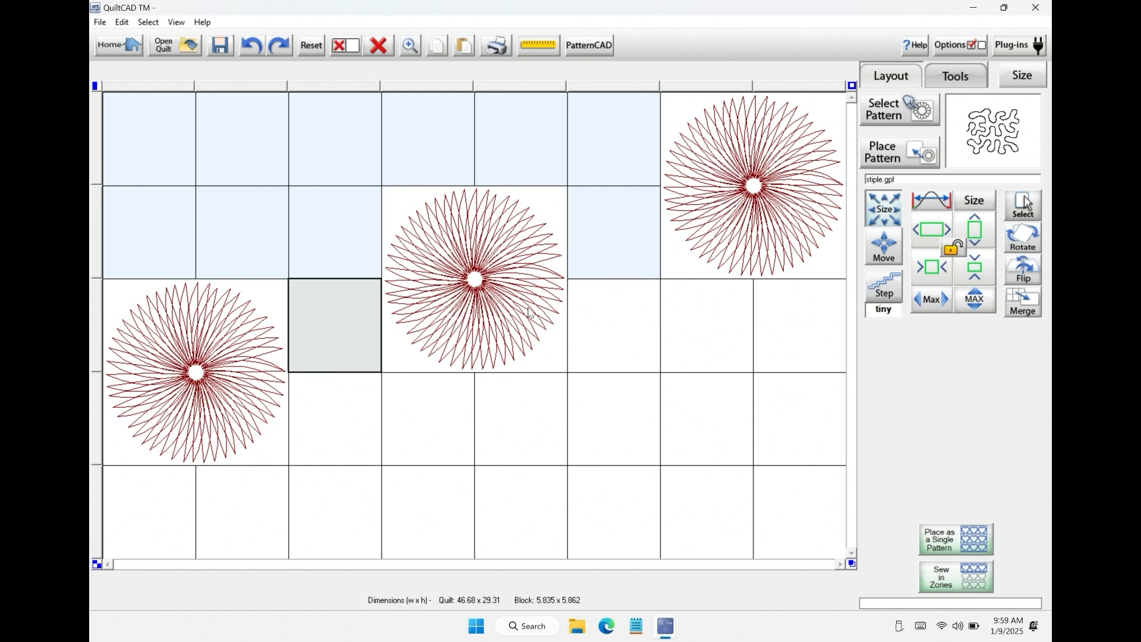
left_click(607, 318)
left_click(716, 313)
left_click(787, 317)
left_click(319, 426)
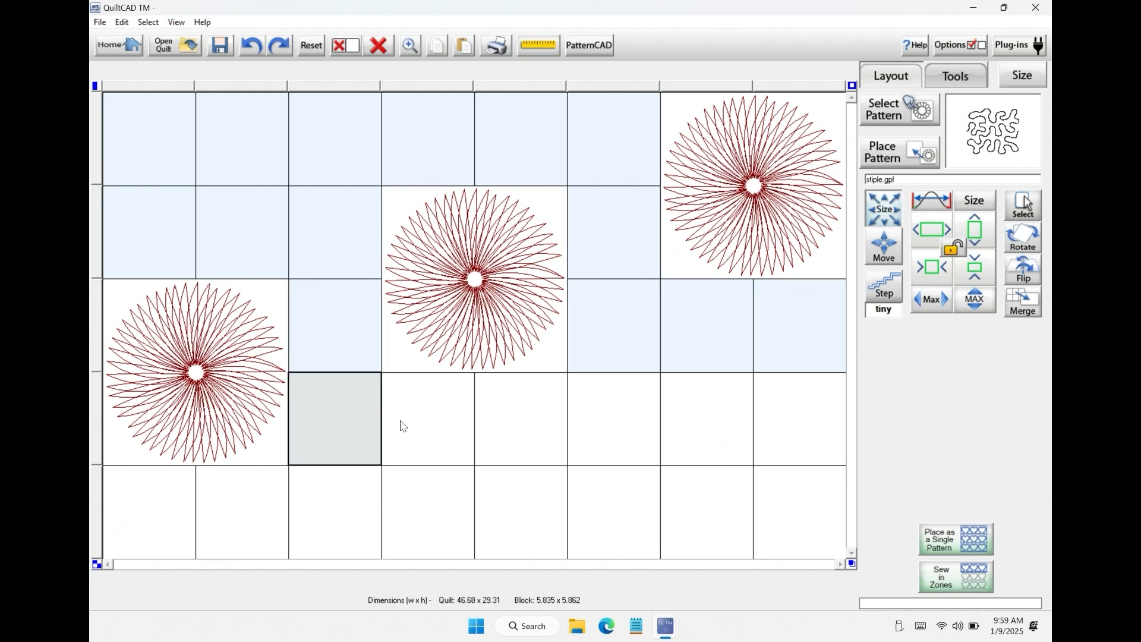
left_click(416, 426)
left_click(523, 422)
left_click(649, 420)
left_click(728, 419)
left_click(804, 417)
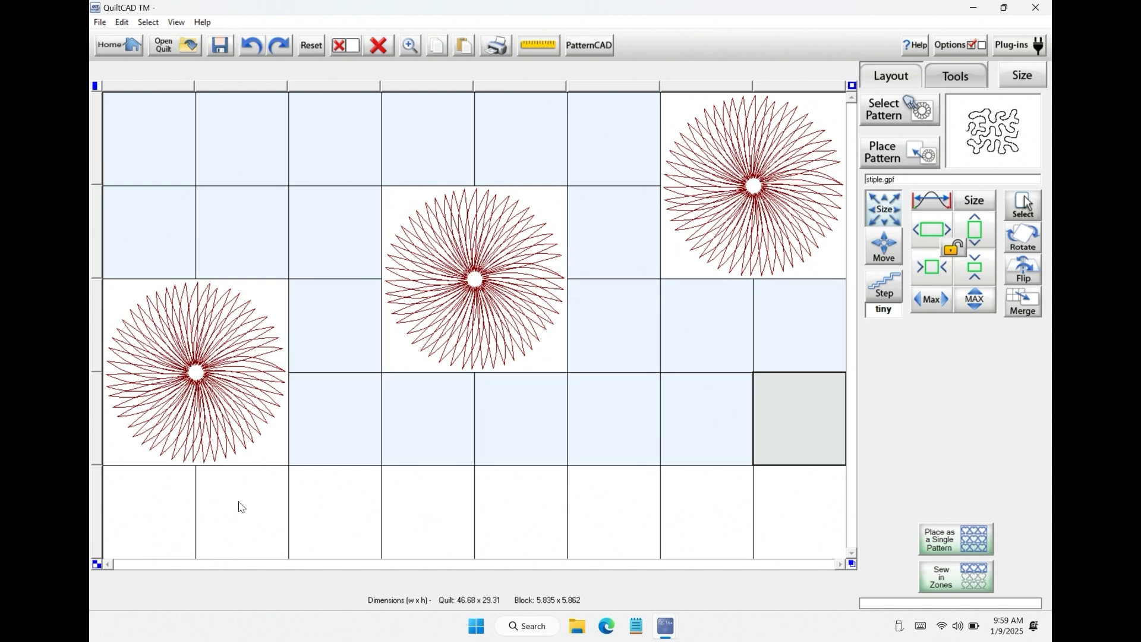
left_click(99, 496)
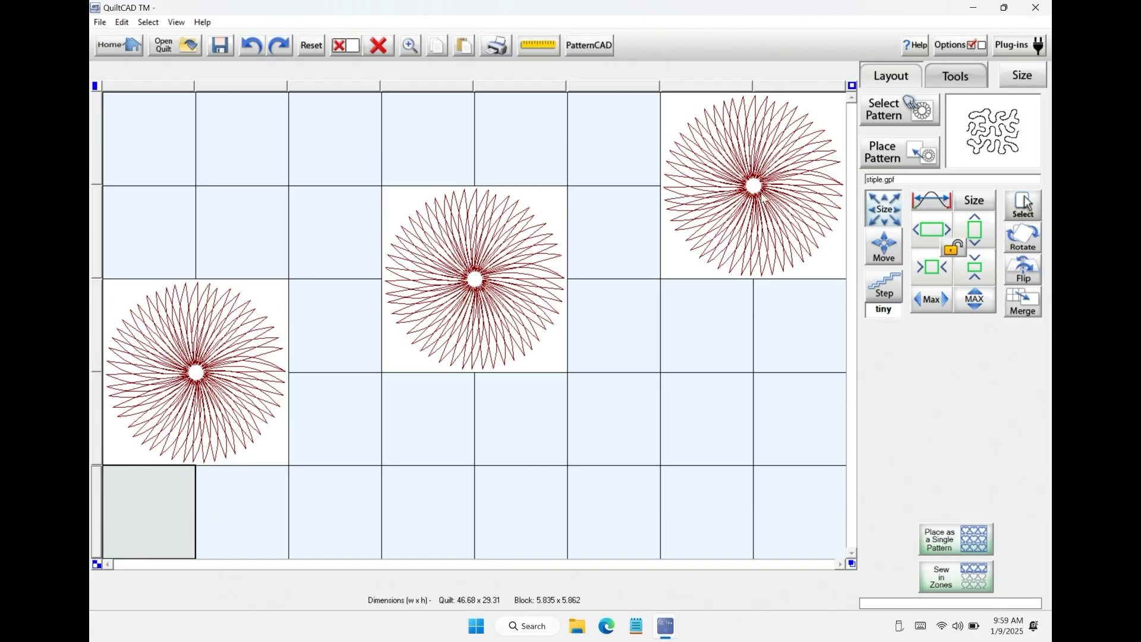
Step: Place the stipple pattern in the selected blocks and maximize its width and height to fill them
left_click(895, 151)
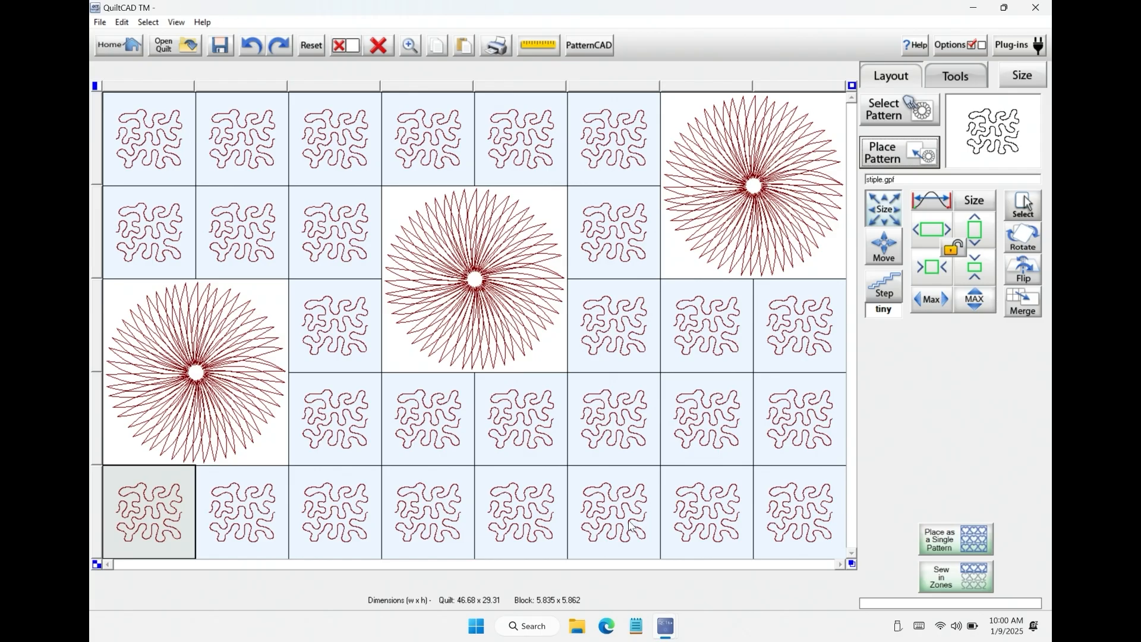
left_click(932, 300)
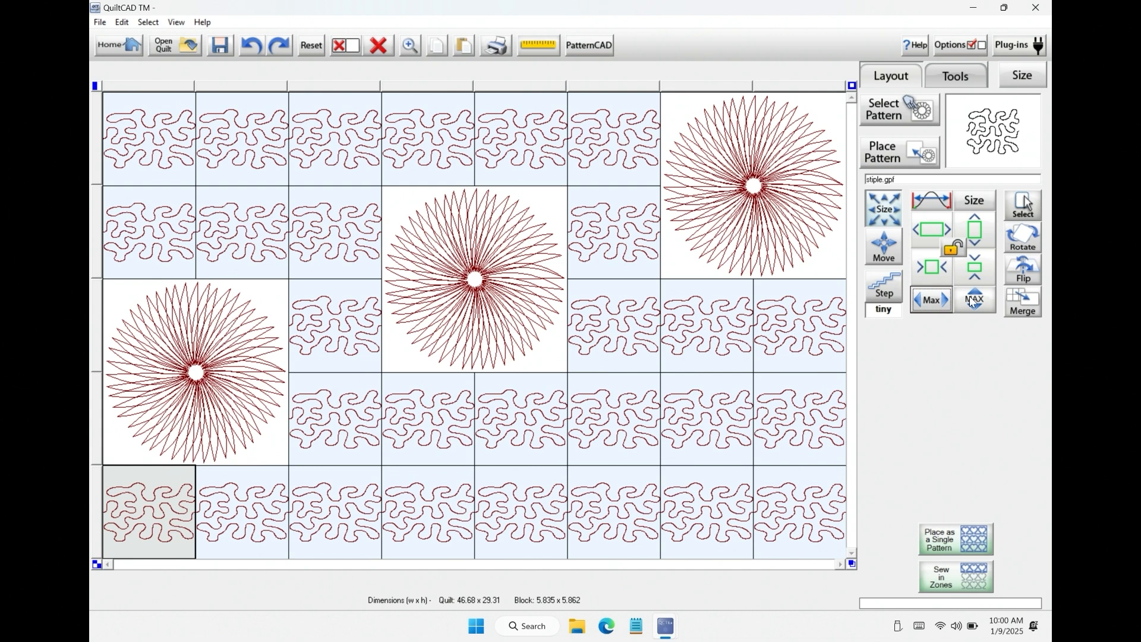
left_click(972, 300)
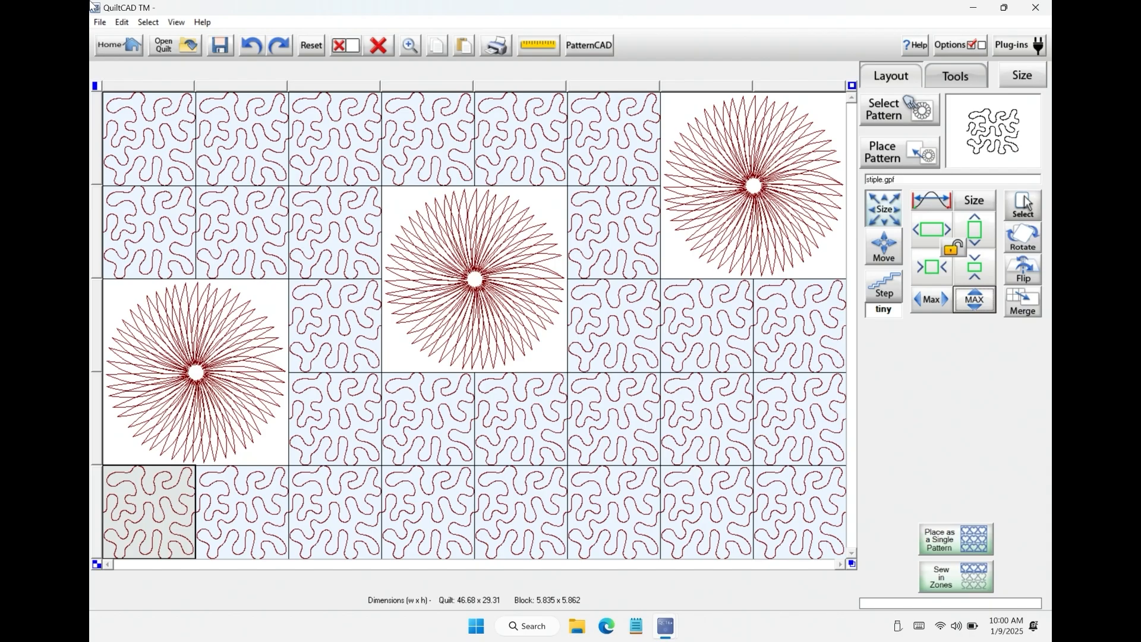
Step: Clear the stipple patterns from the selected blocks and load fill 1.gpf from the Block patterns
left_click(341, 47)
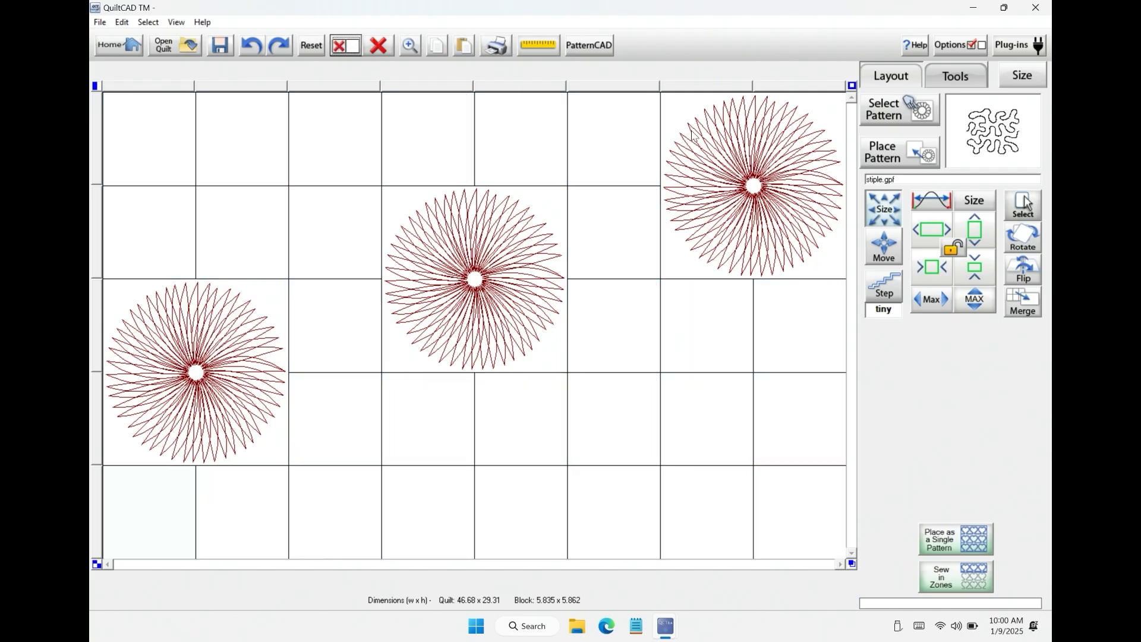
left_click(899, 113)
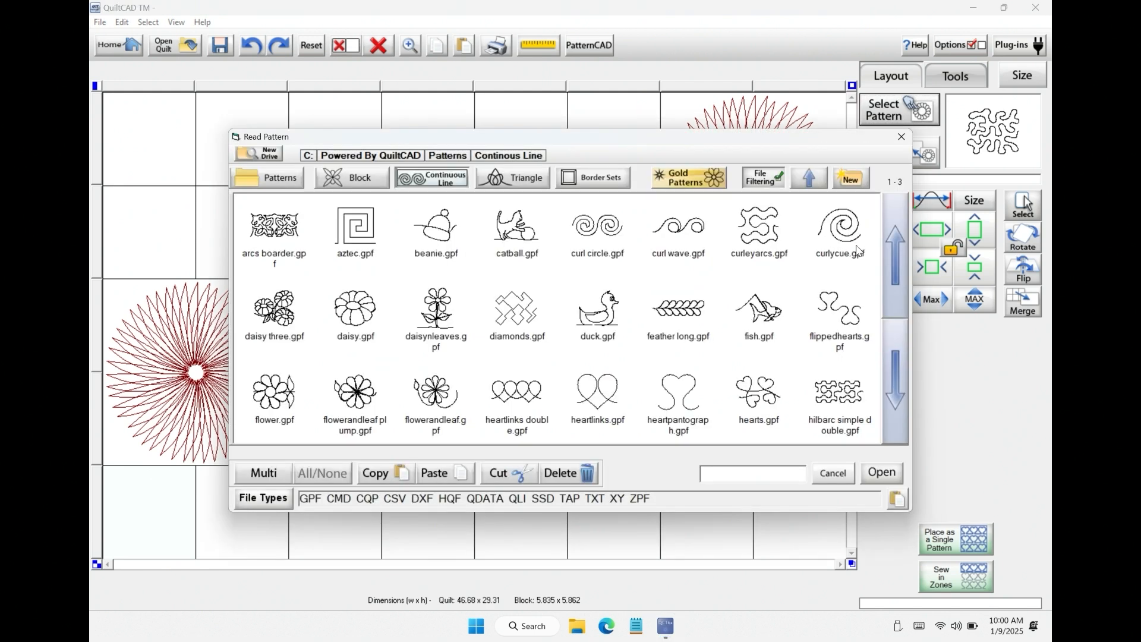
left_click(905, 373)
left_click(906, 381)
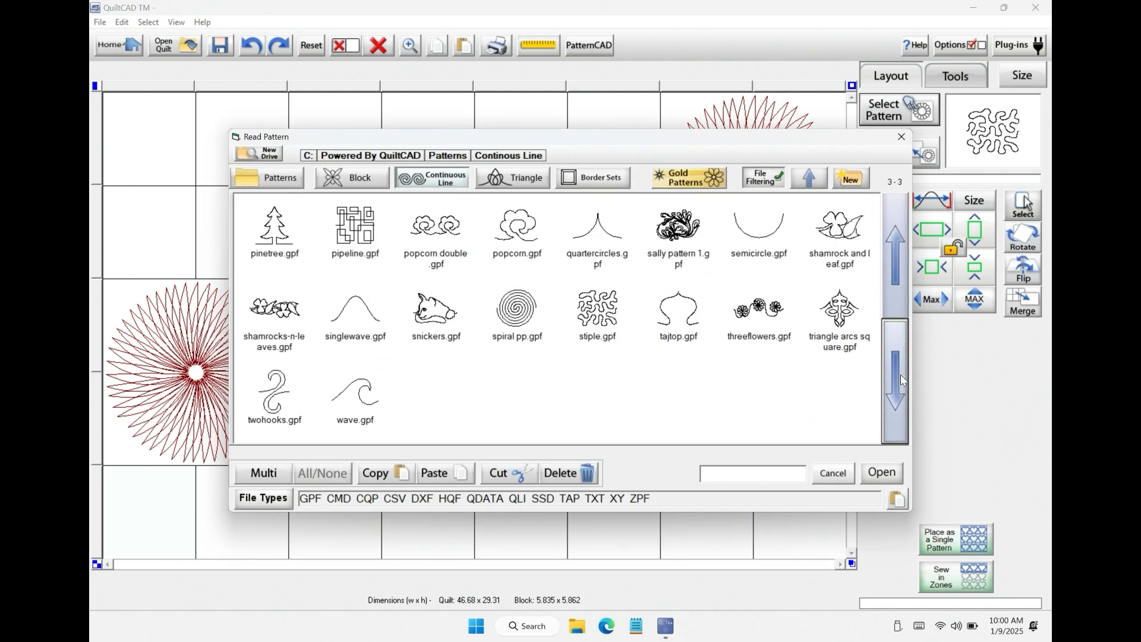
left_click(345, 179)
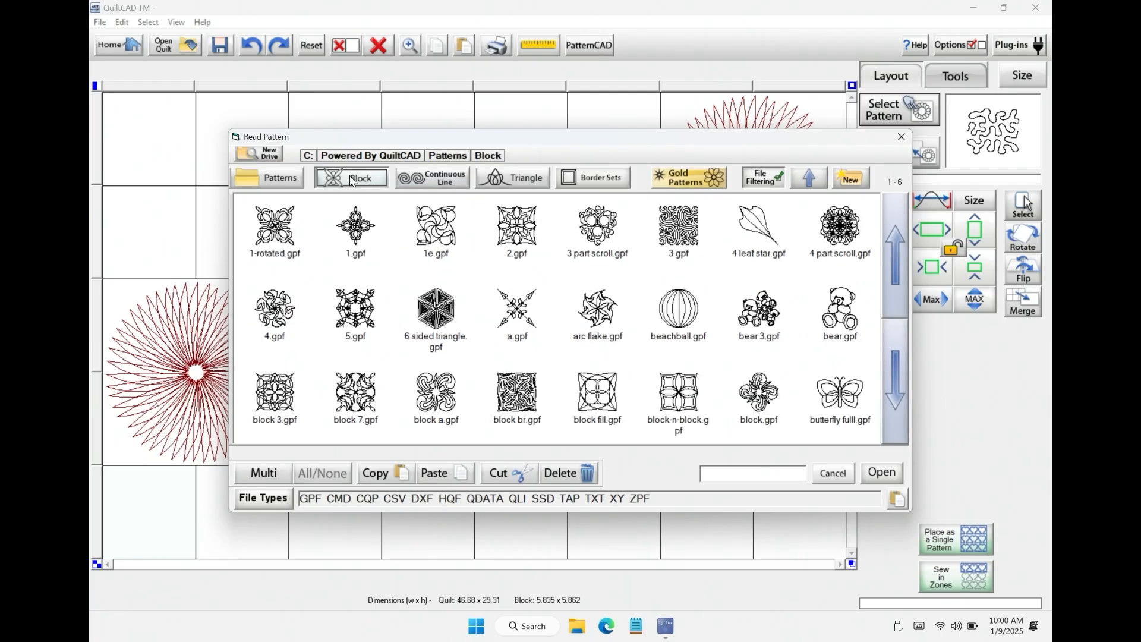
left_click(895, 369)
left_click(893, 367)
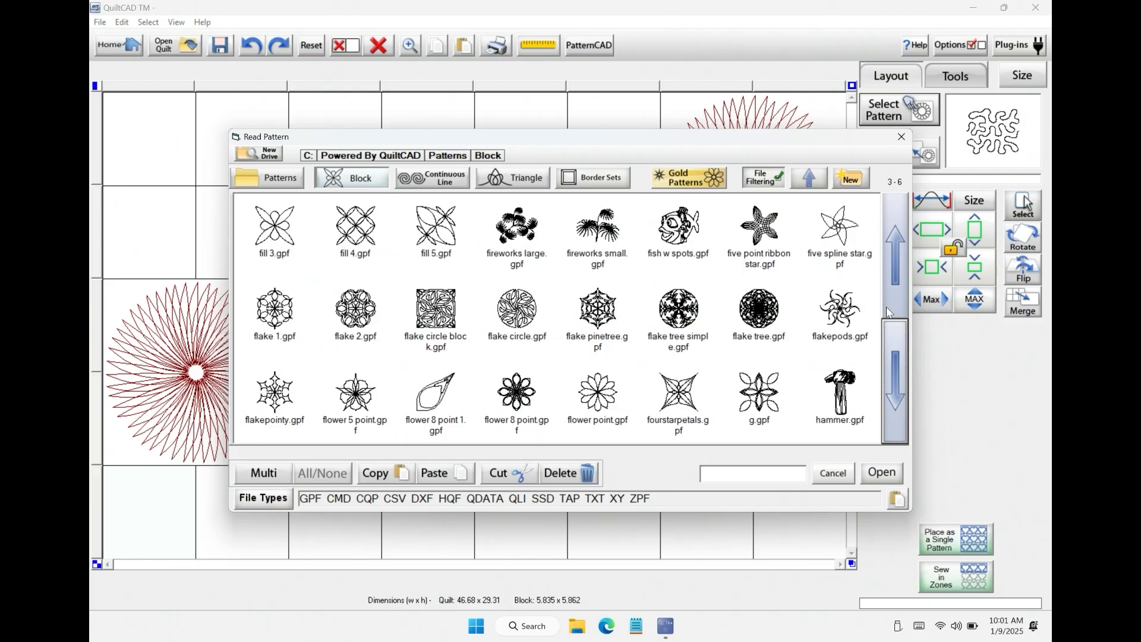
left_click(898, 383)
left_click(898, 380)
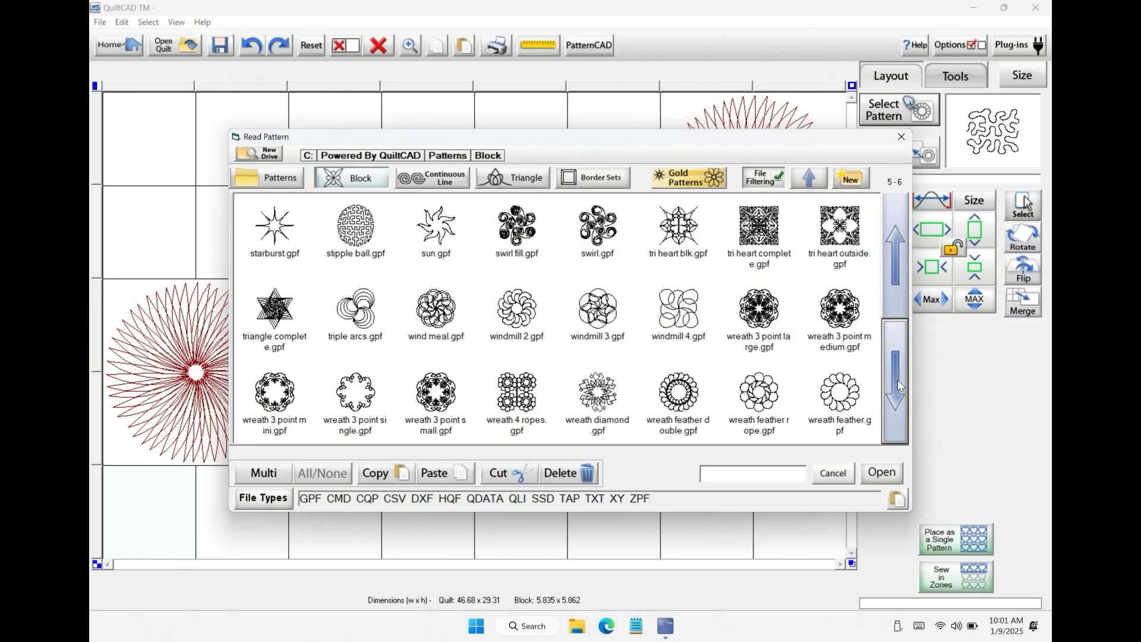
left_click(897, 379)
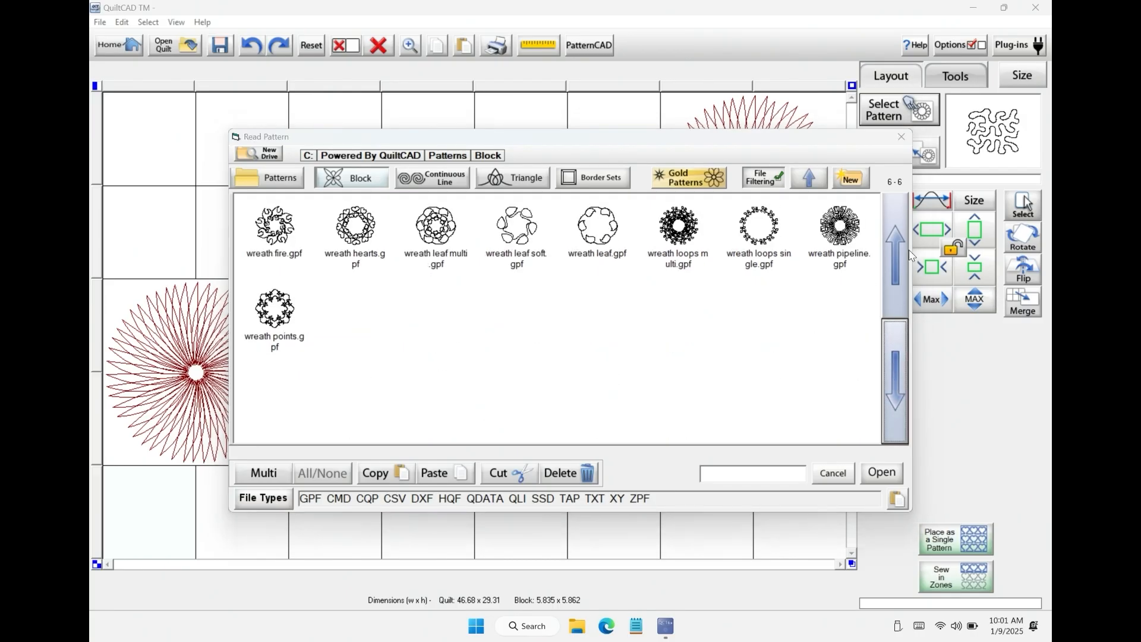
left_click(888, 267)
left_click(887, 268)
left_click(887, 268)
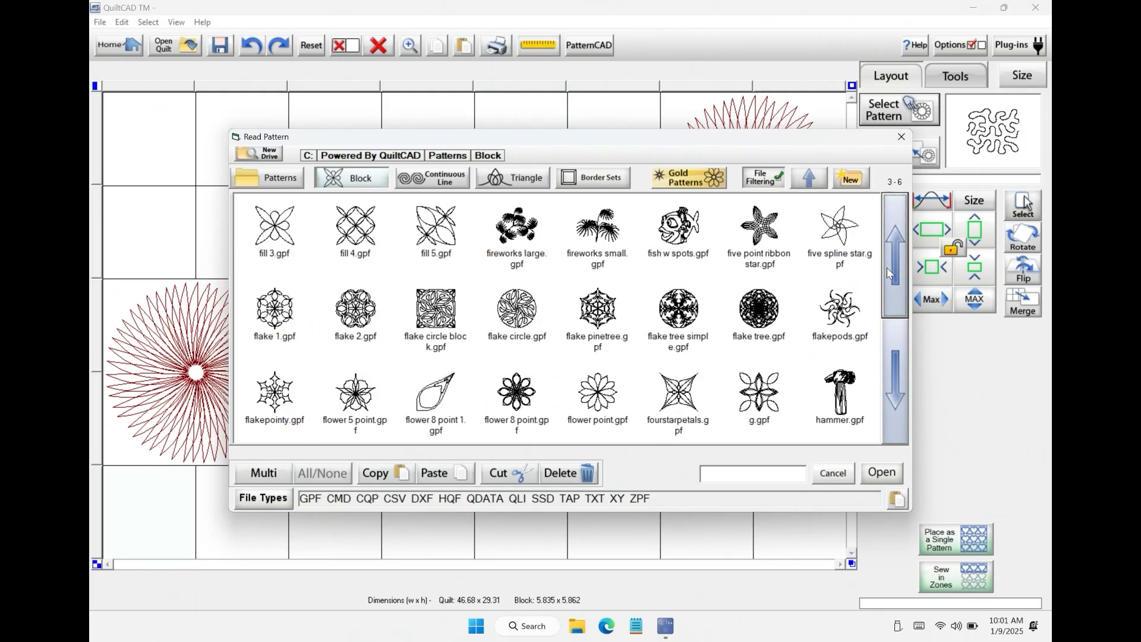
left_click(886, 267)
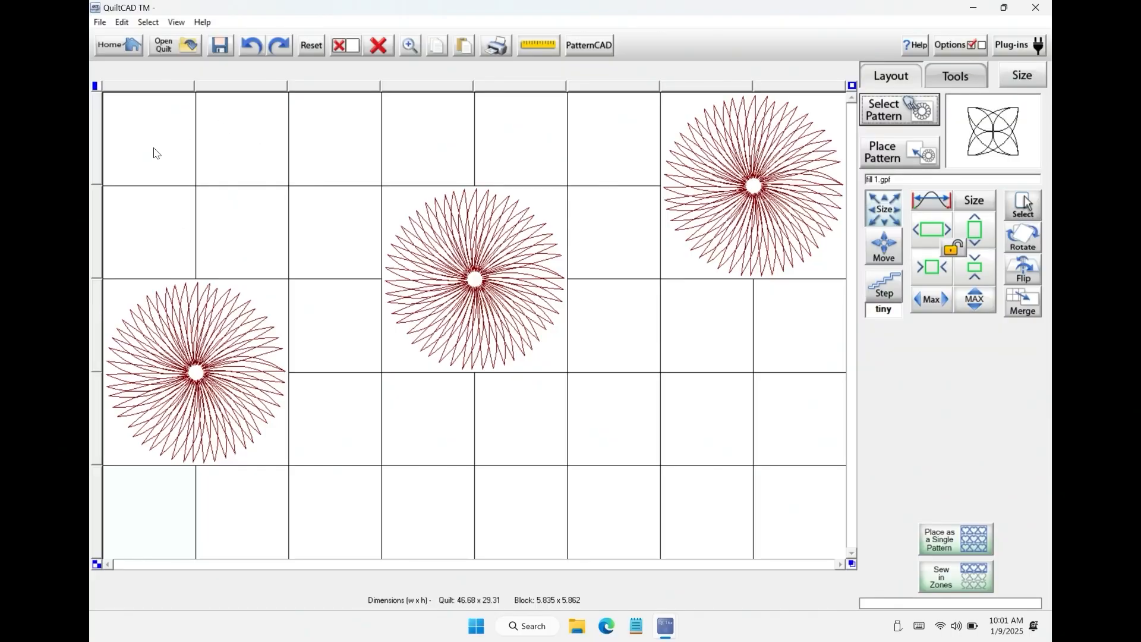
Step: Place the fill 1 pattern in the first, third, fifth and sixth blocks of the top row, and deselect those blocks
left_click(153, 155)
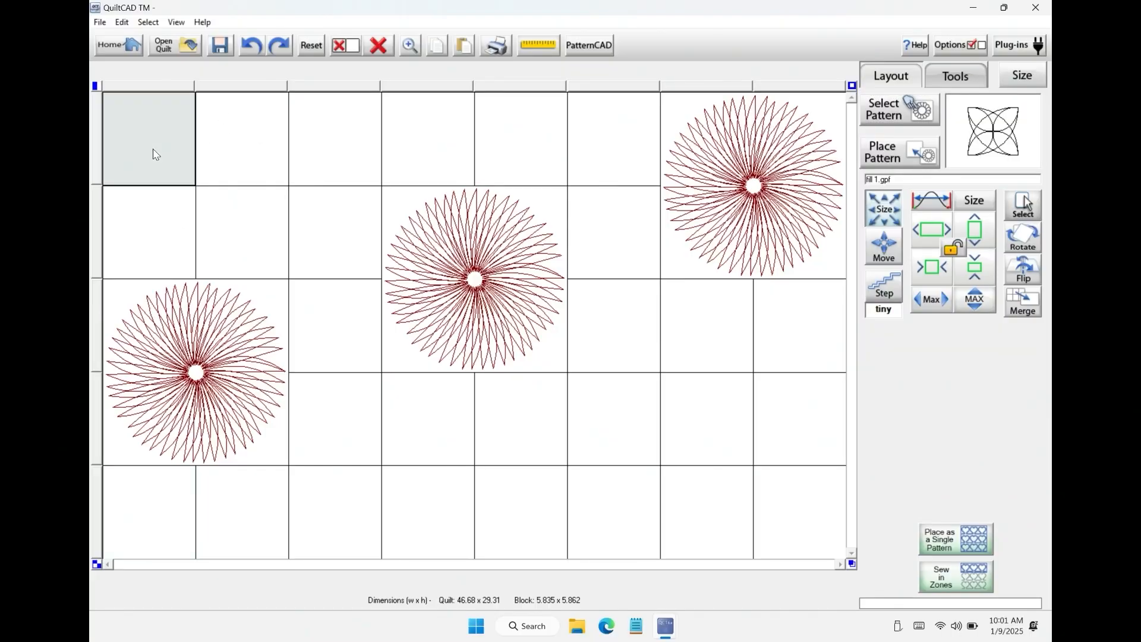
left_click(358, 140)
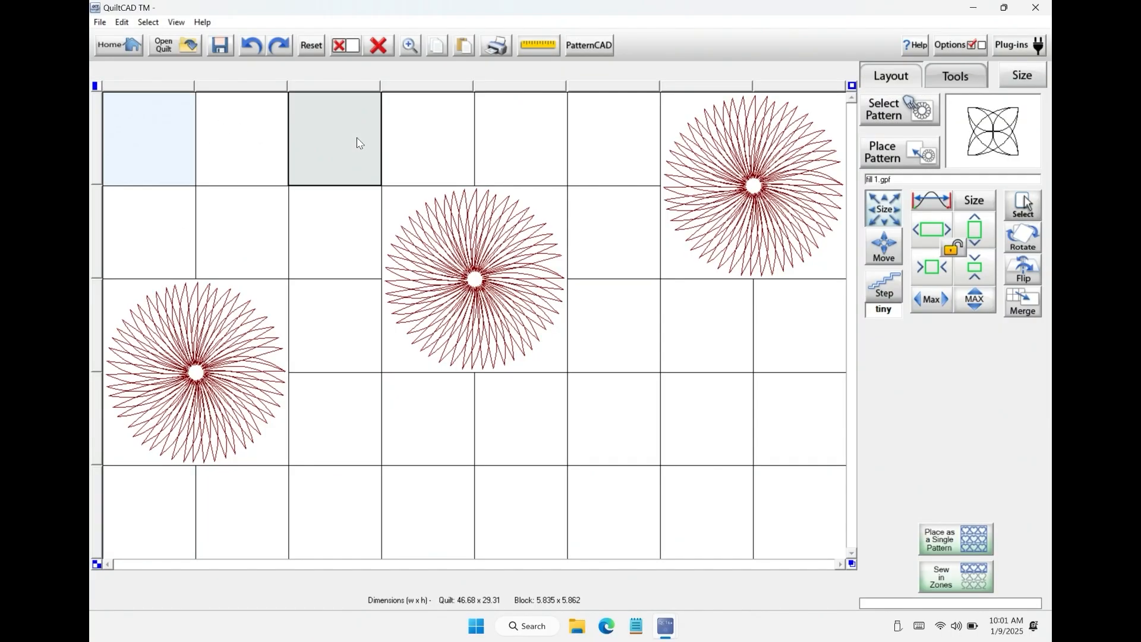
left_click(523, 138)
left_click(638, 134)
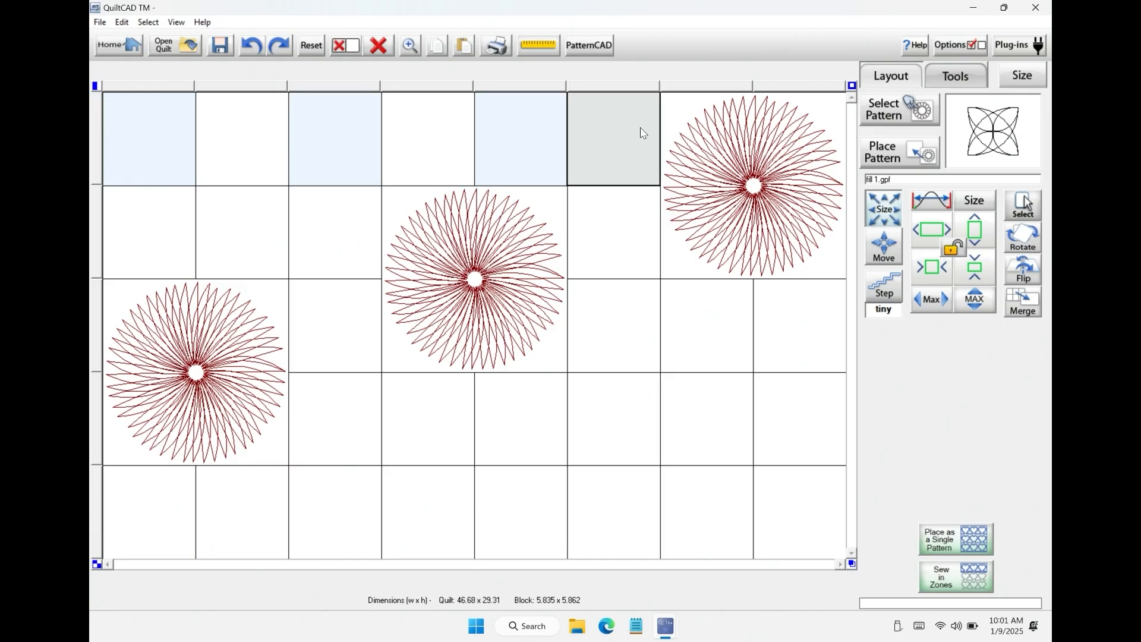
left_click(896, 150)
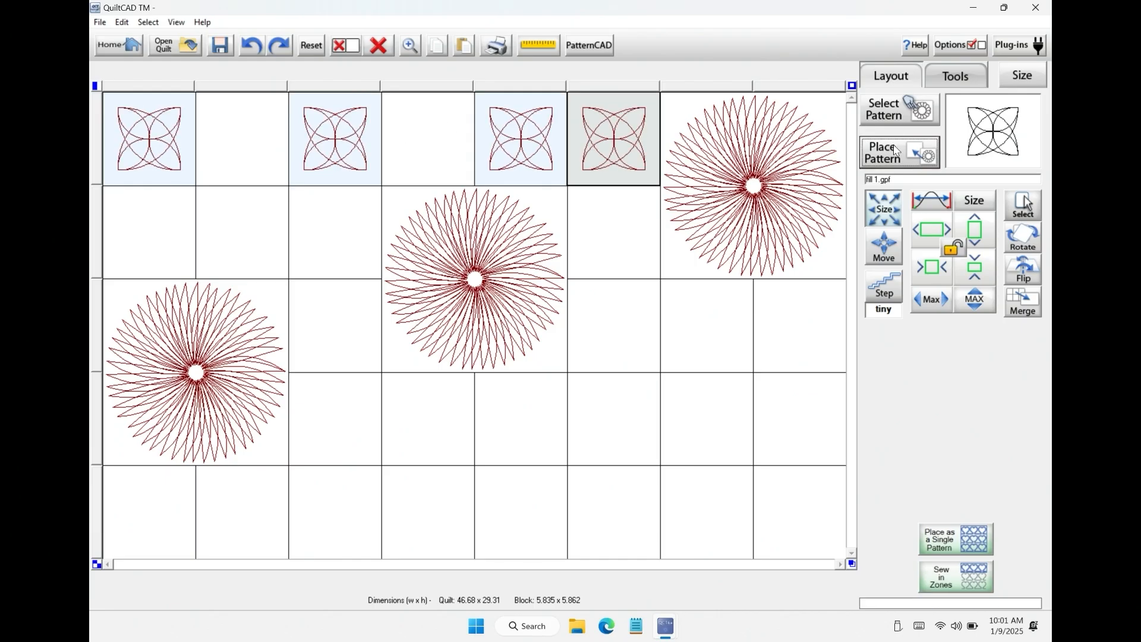
left_click(596, 145)
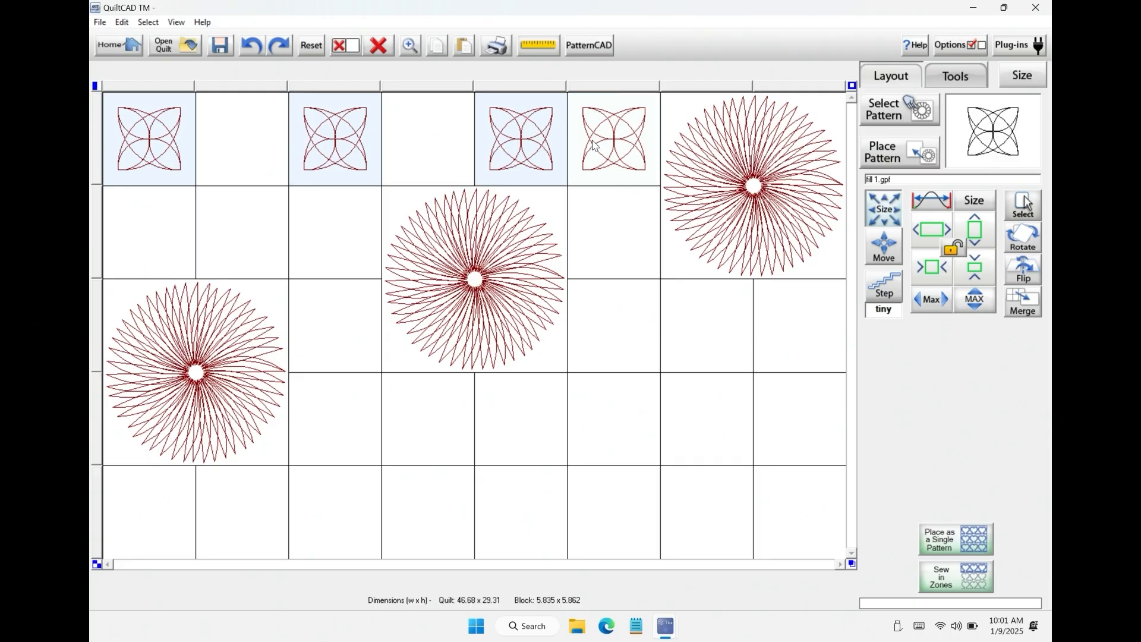
left_click(551, 160)
left_click(321, 157)
left_click(194, 153)
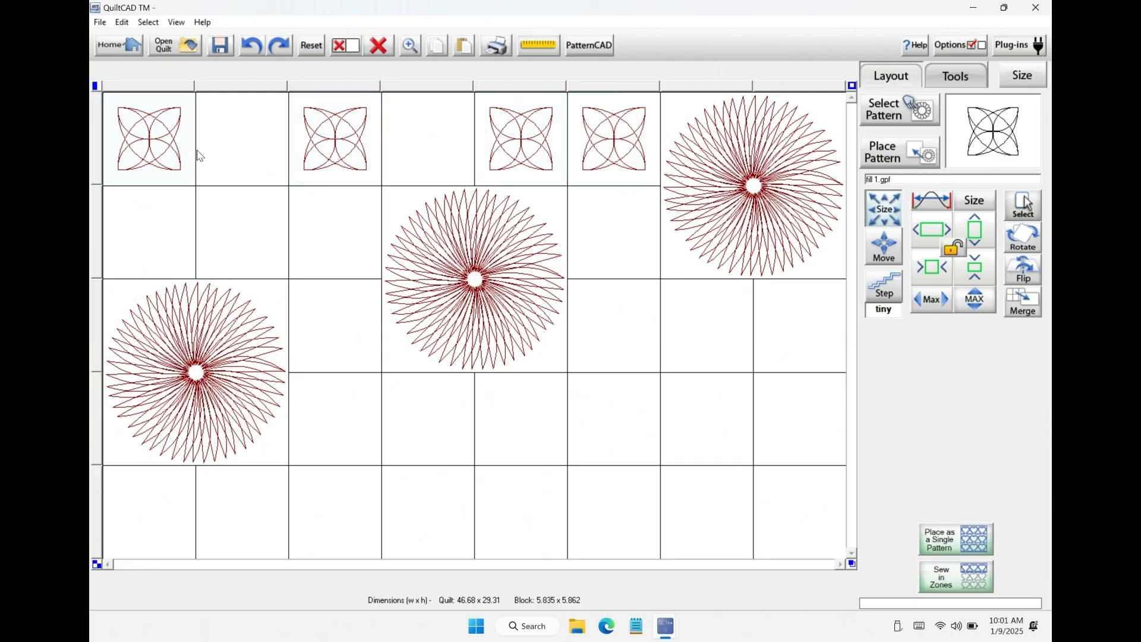
Step: Place fill 2.gpf from the Block patterns in the second and fourth top-row blocks and maximize its width and height
left_click(224, 148)
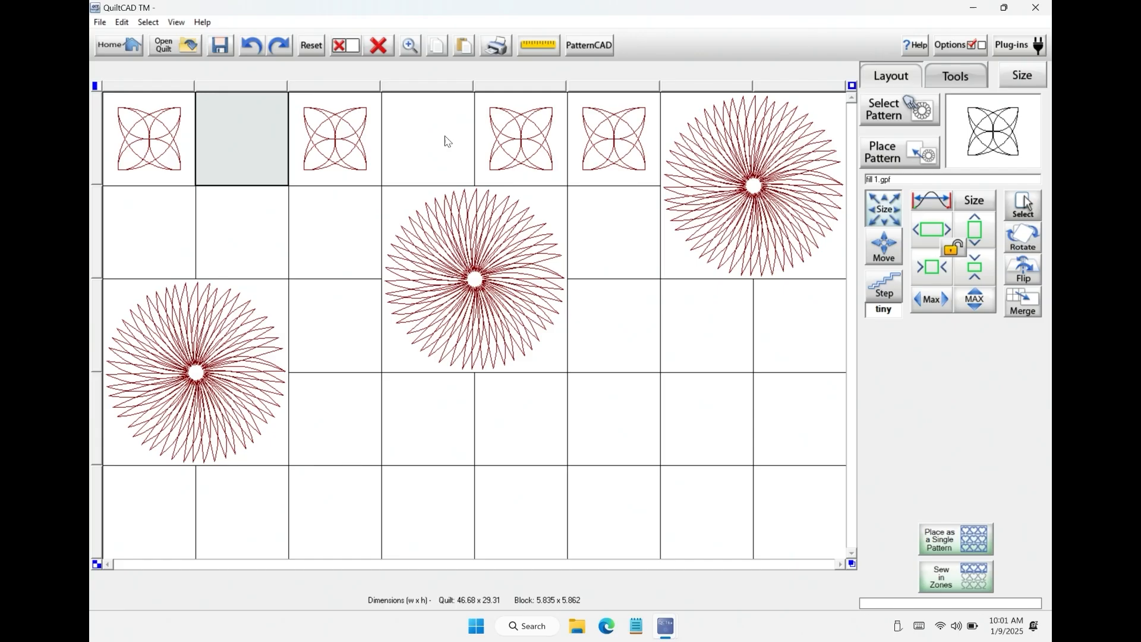
left_click(448, 142)
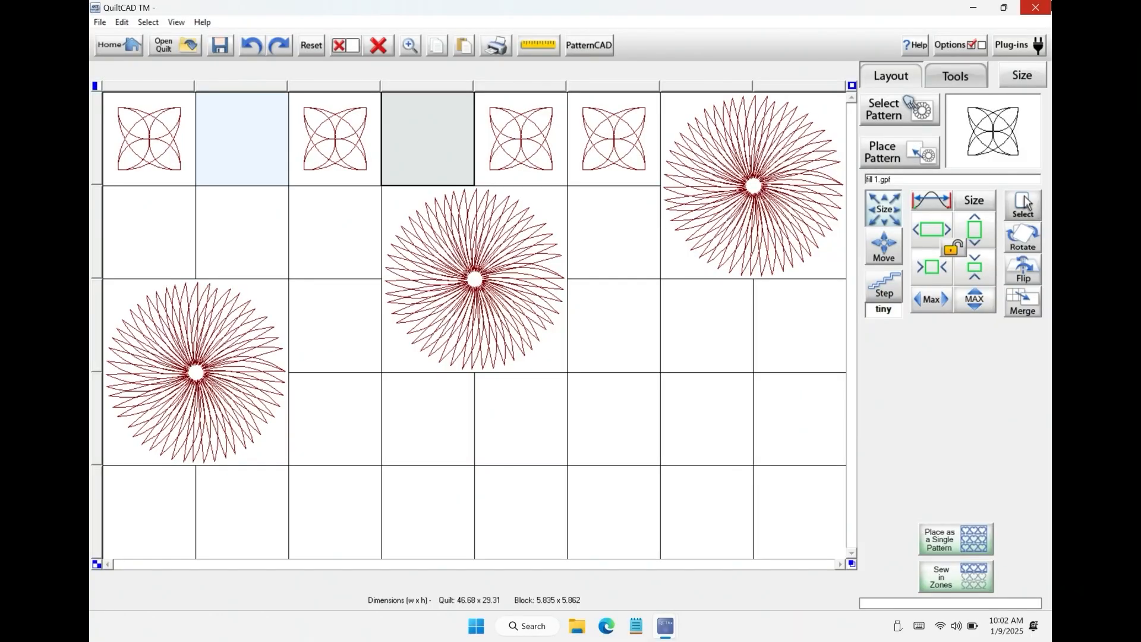
left_click(905, 108)
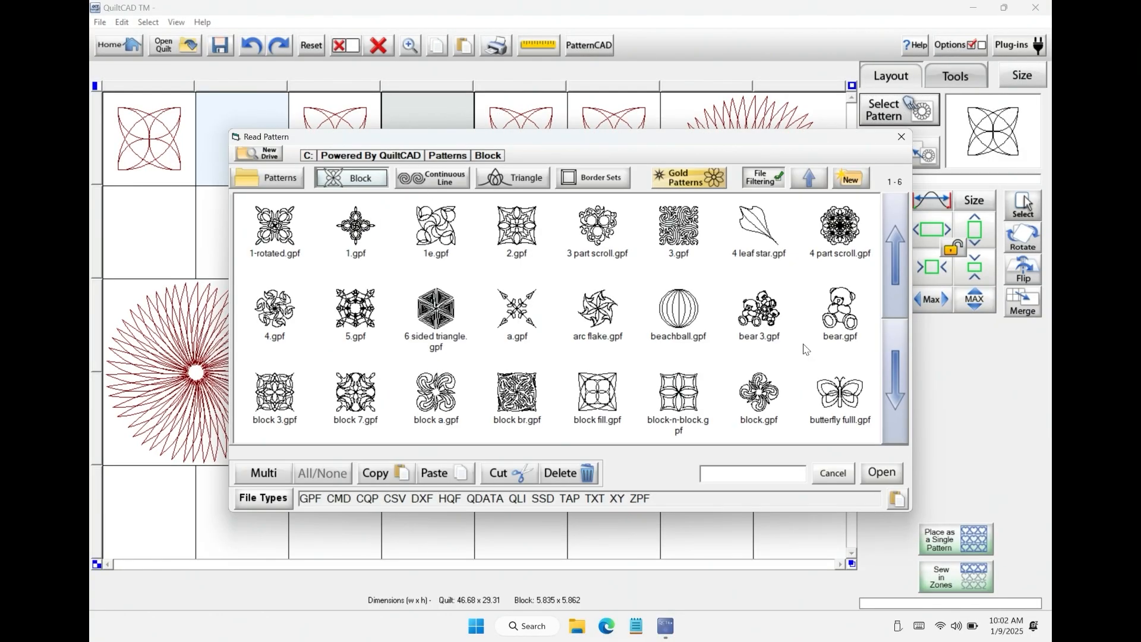
left_click(895, 405)
left_click(858, 410)
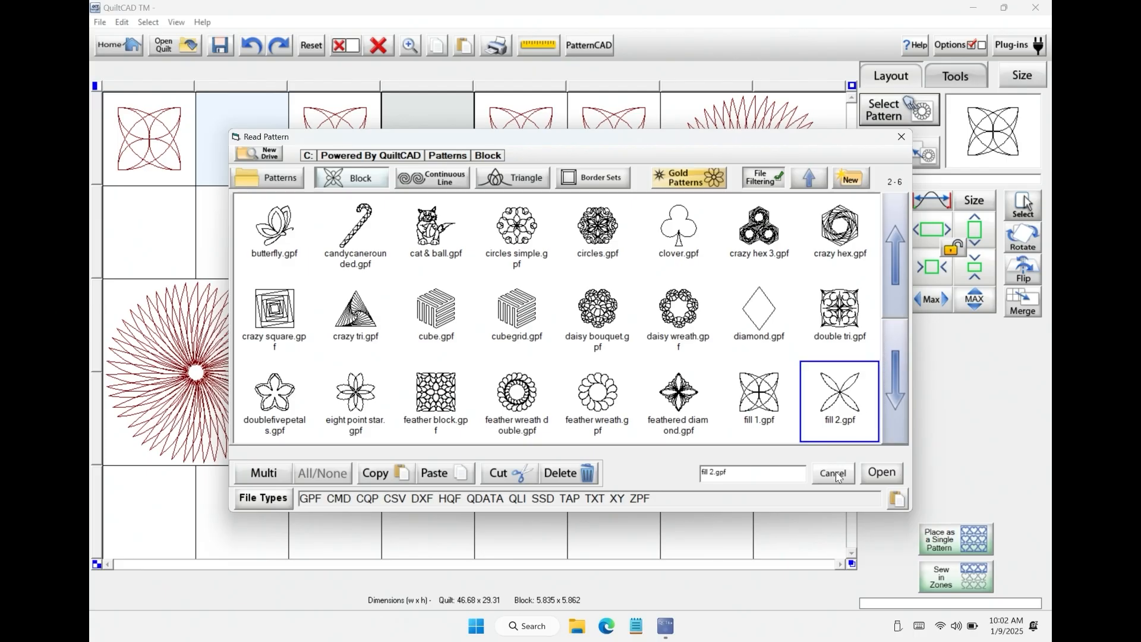
left_click(892, 479)
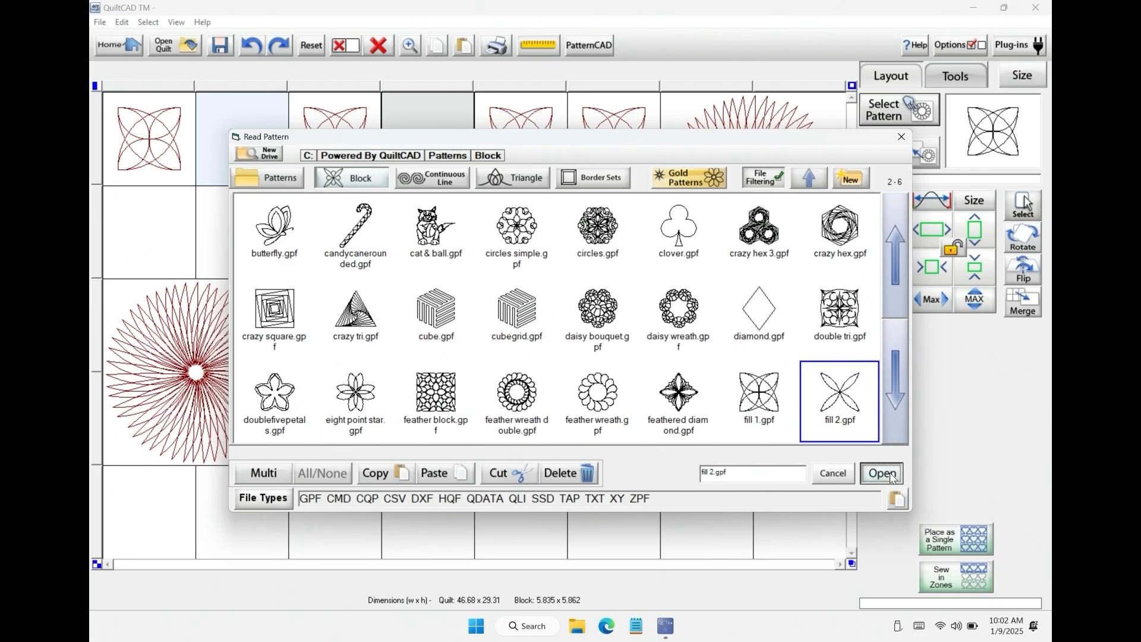
left_click(923, 151)
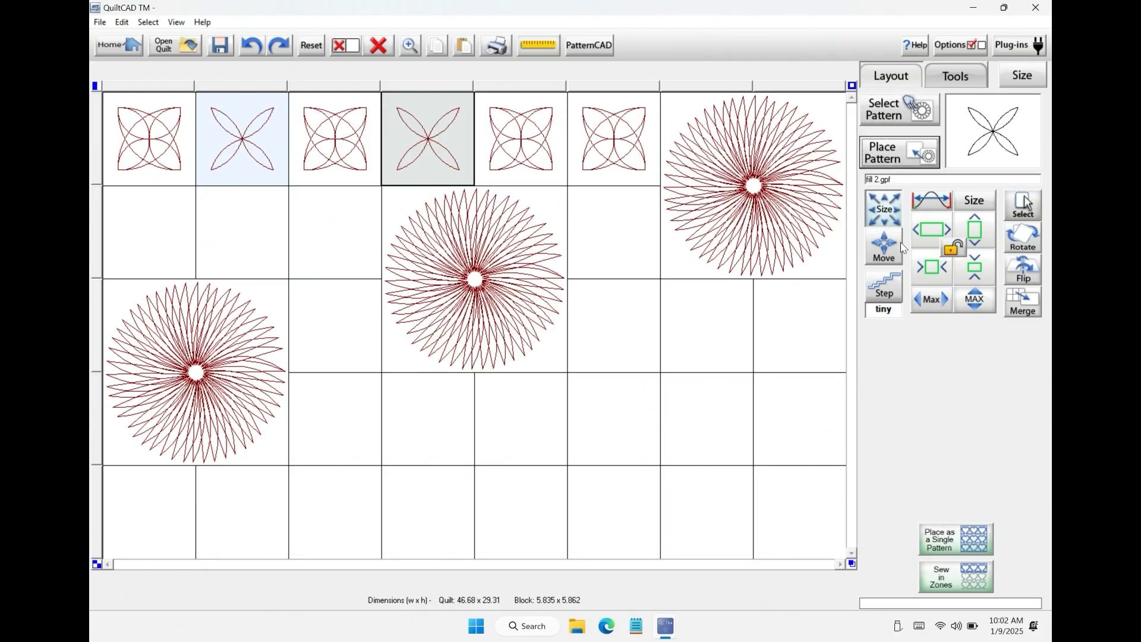
left_click(943, 301)
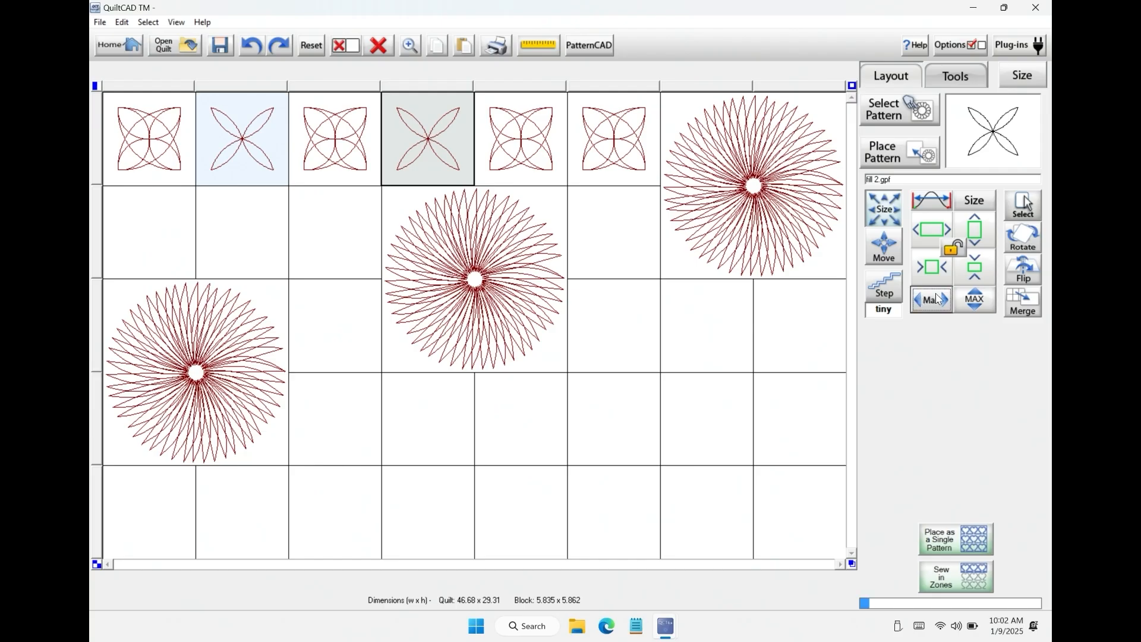
left_click(975, 302)
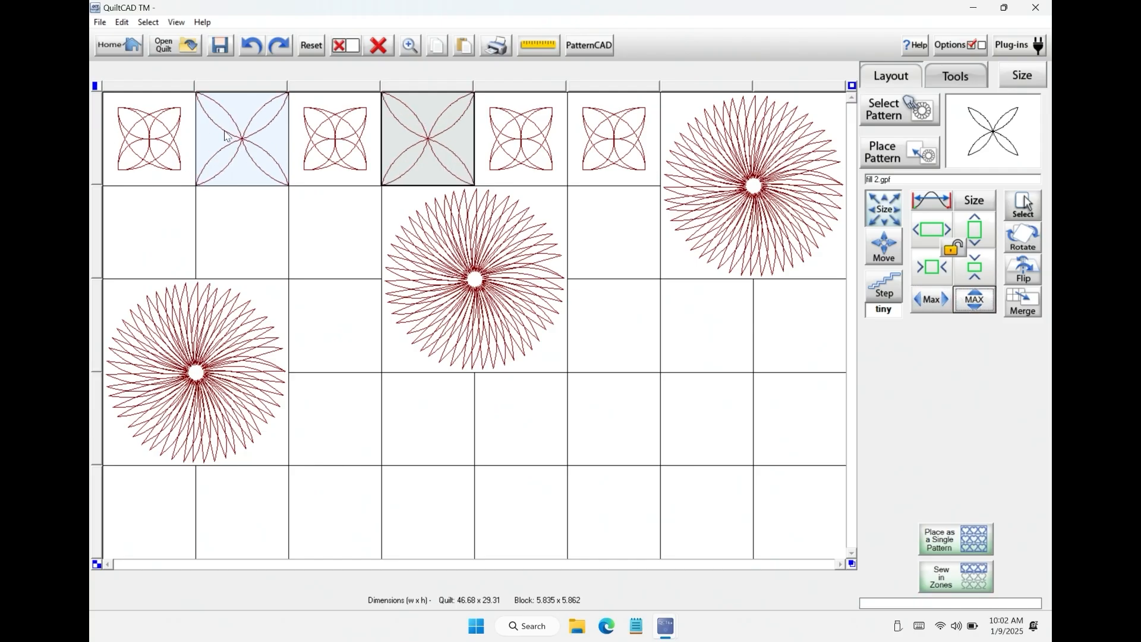
Step: Add the four fill 1 blocks to the selection, maximize the patterns' width and height, and deselect the top row
left_click(166, 141, "ctrl")
left_click(339, 134, "ctrl")
left_click(515, 128, "ctrl")
left_click(607, 122, "ctrl")
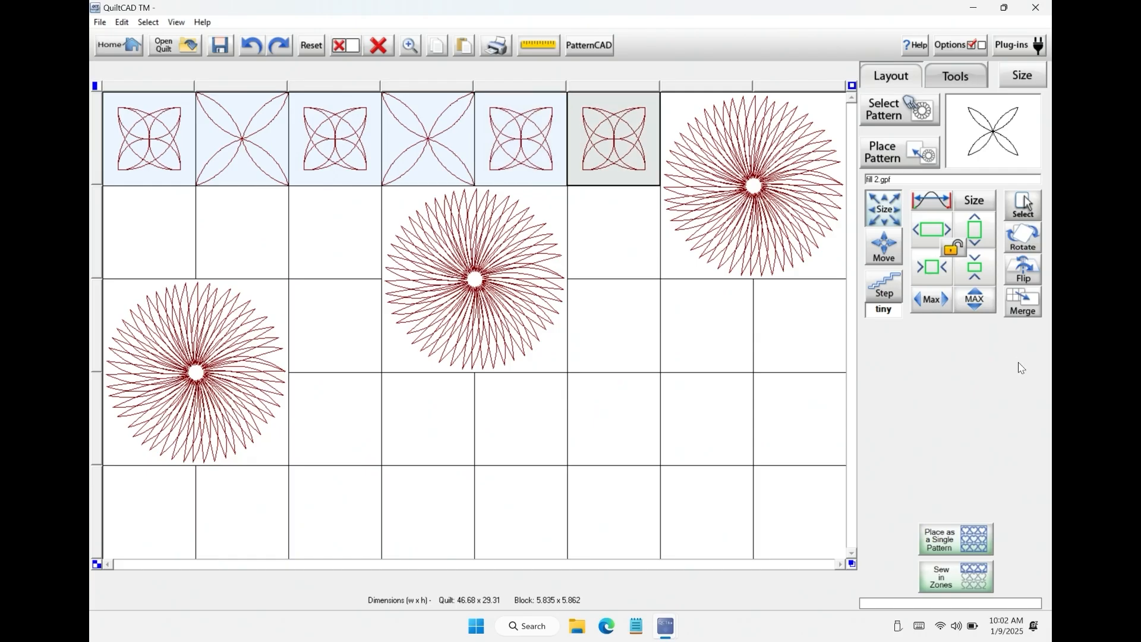
left_click(930, 300)
left_click(978, 301)
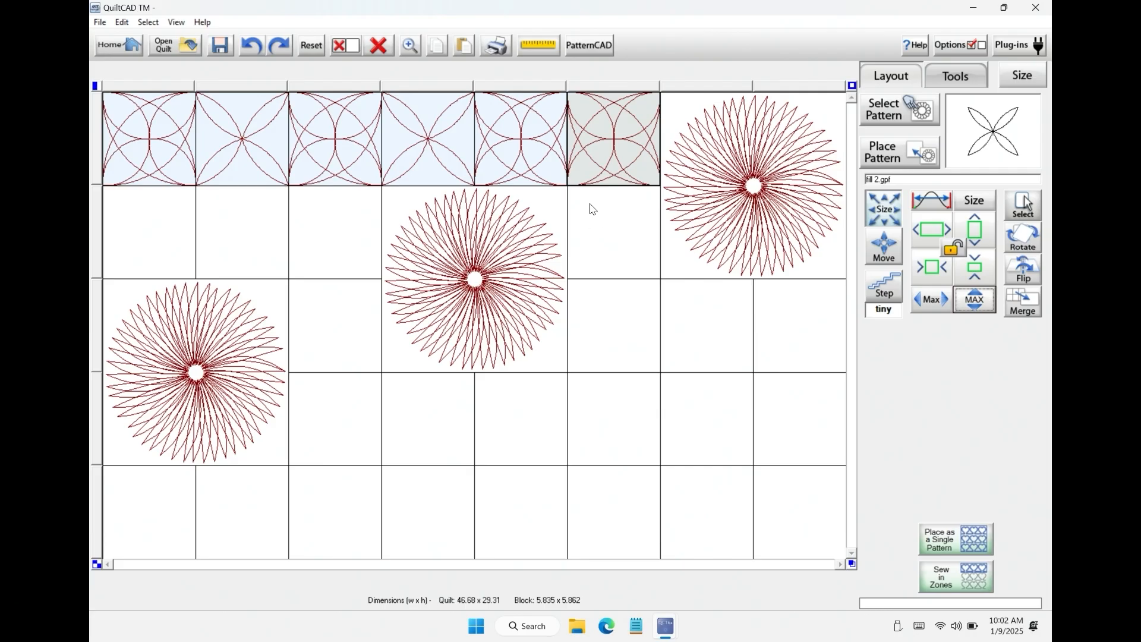
left_click(96, 133)
left_click(96, 133)
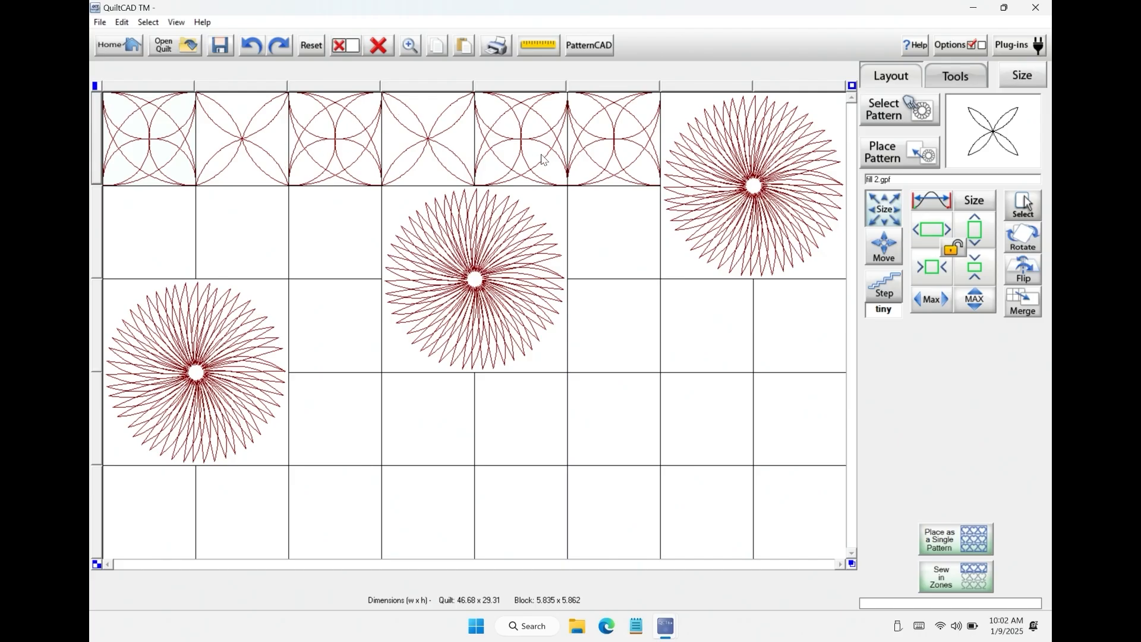
Step: Replace the sixth top-row block's pattern with fill 2, maximize its size, and deselect the block
left_click(606, 156)
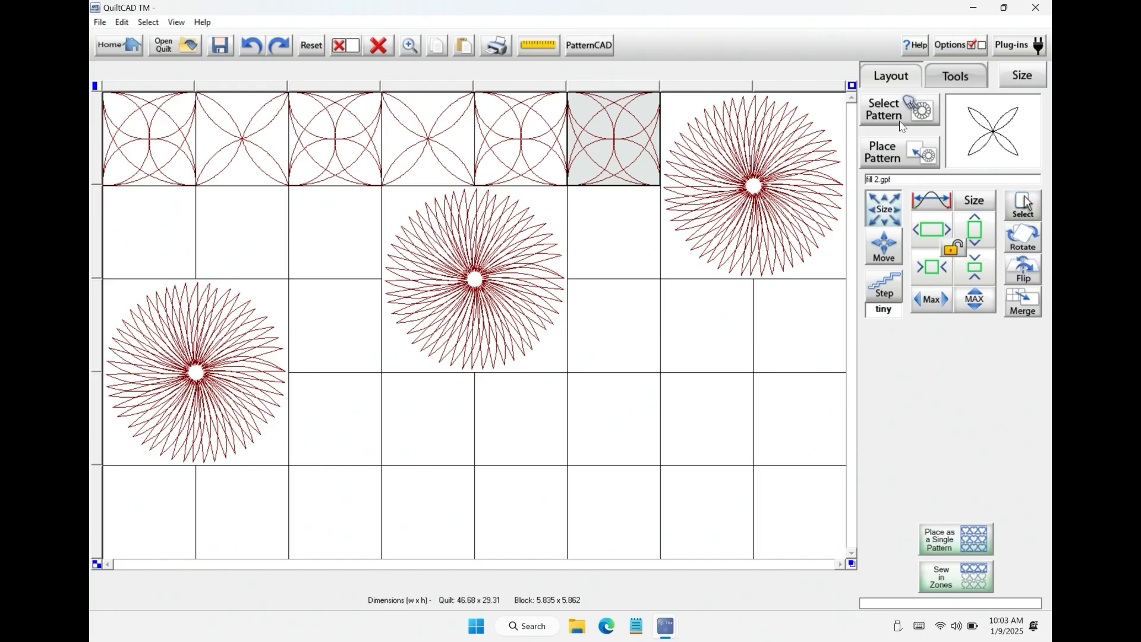
left_click(898, 151)
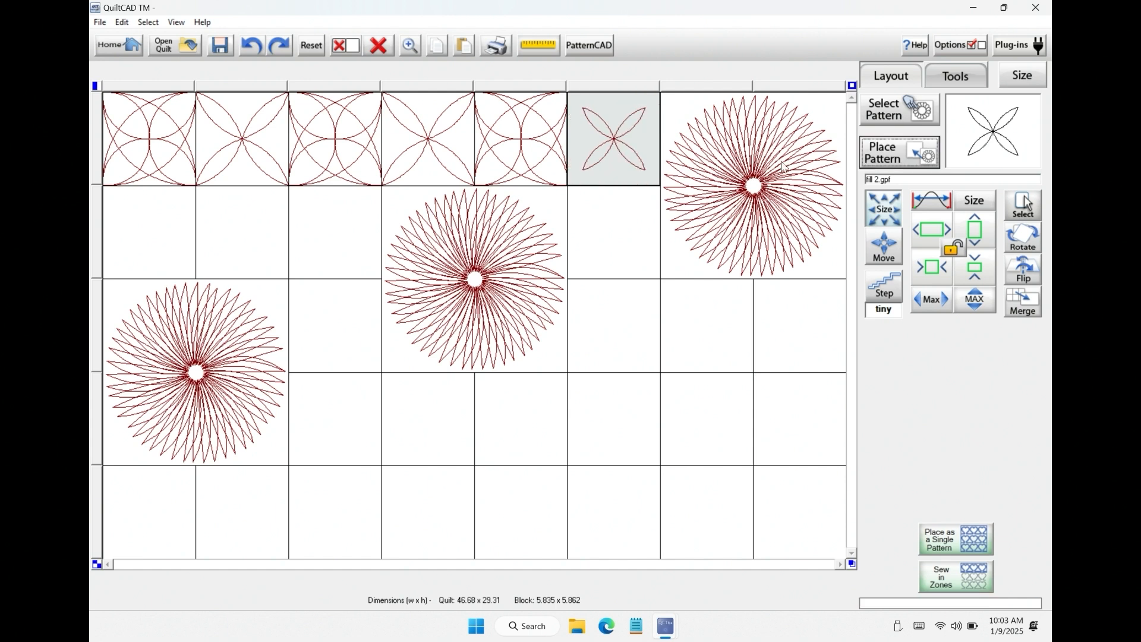
left_click(975, 300)
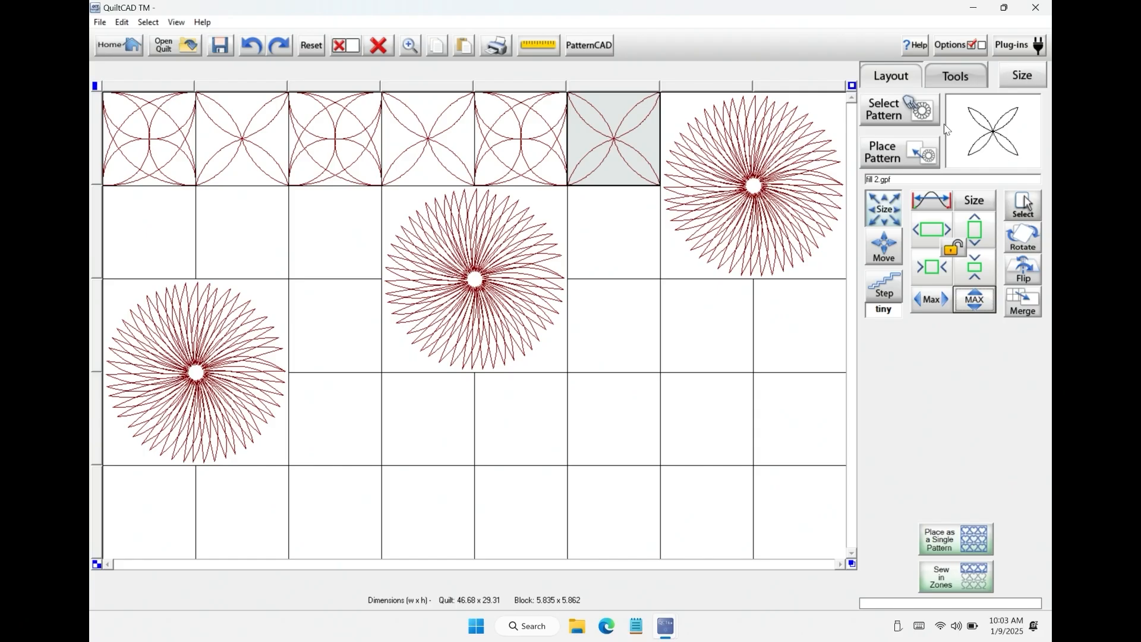
left_click(623, 114)
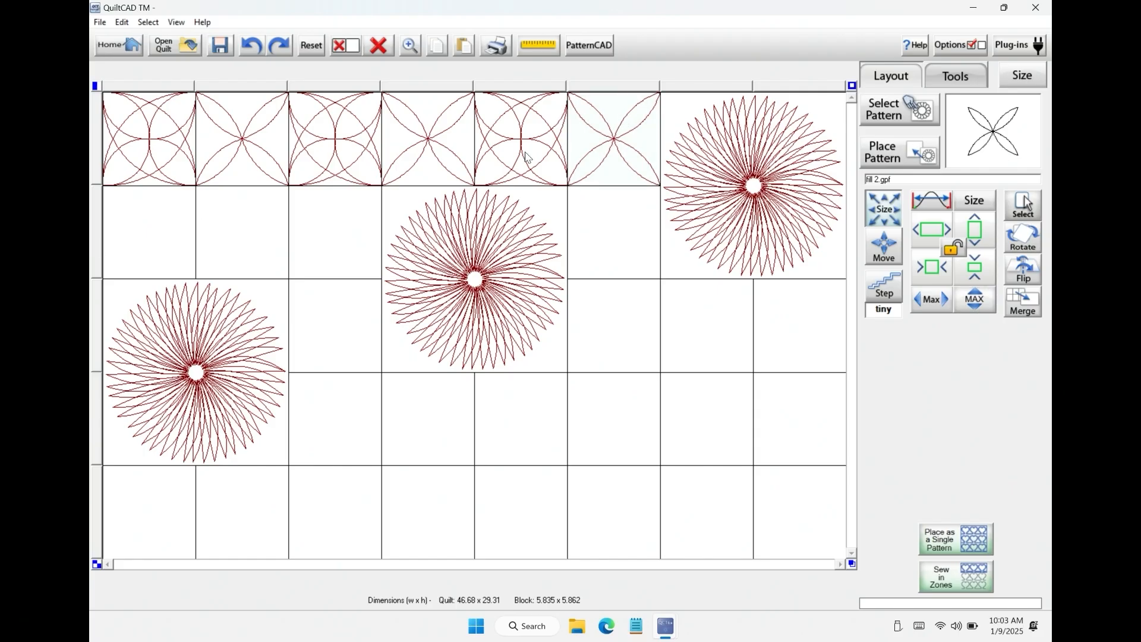
Step: Fill the first and third blocks of the second row with the fill 2 pattern at full block size
left_click(172, 239)
left_click(331, 221)
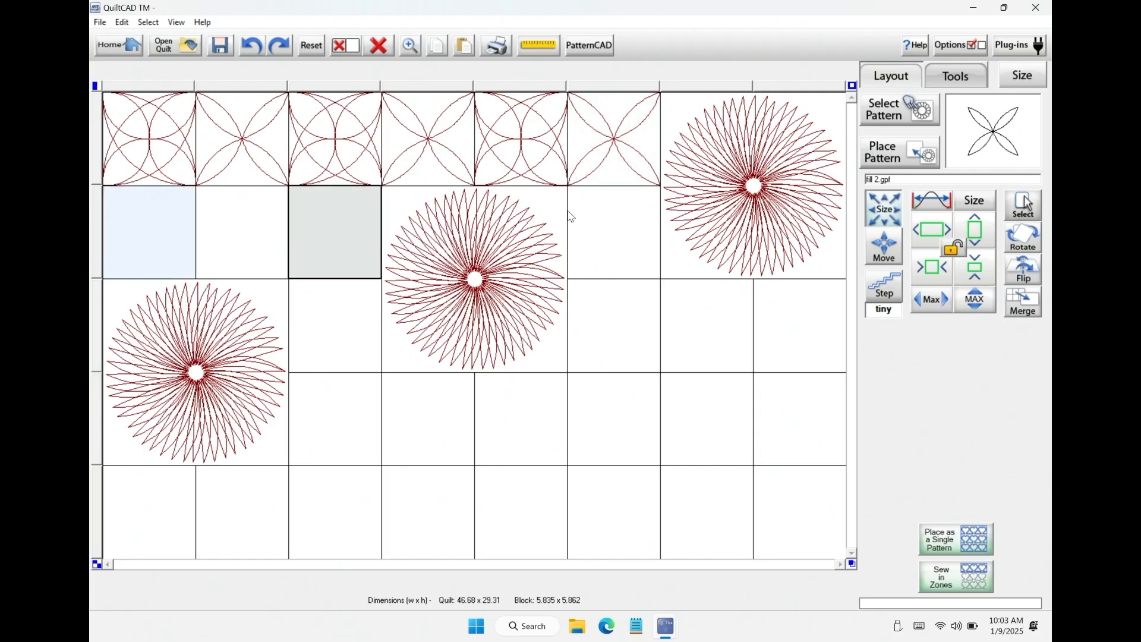
left_click(894, 142)
Step: Copy the first top-row block's fill 1 pattern into row two blocks 2 and 6, row three blocks 3 and 7, and row four blocks 4, 6 and 8
left_click(149, 135)
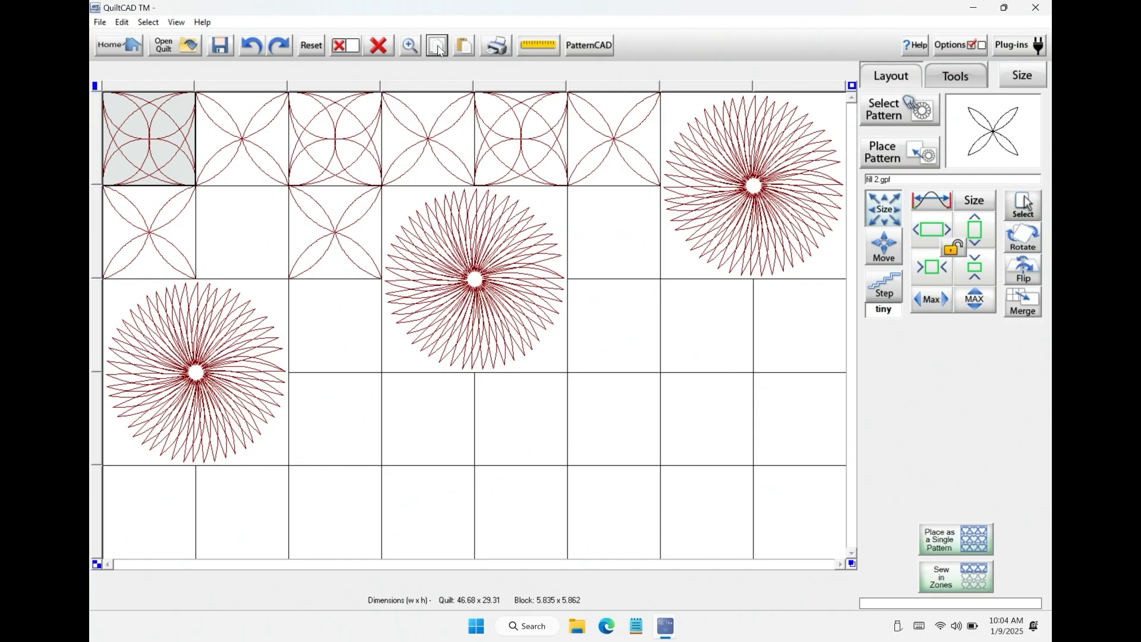
left_click(168, 146)
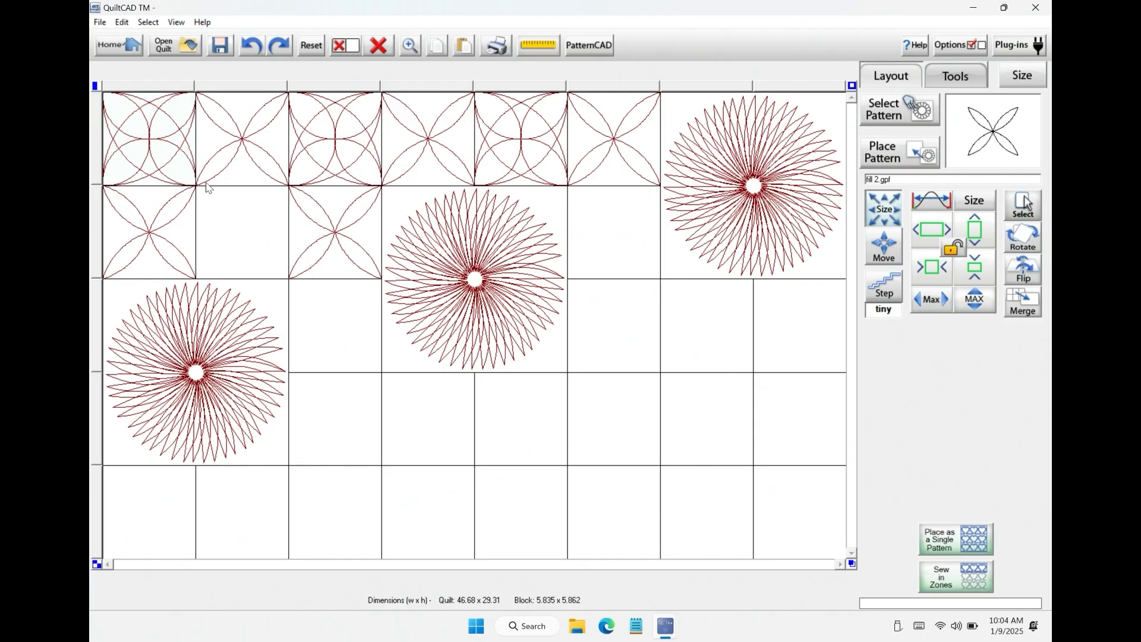
left_click(259, 226)
left_click(598, 222)
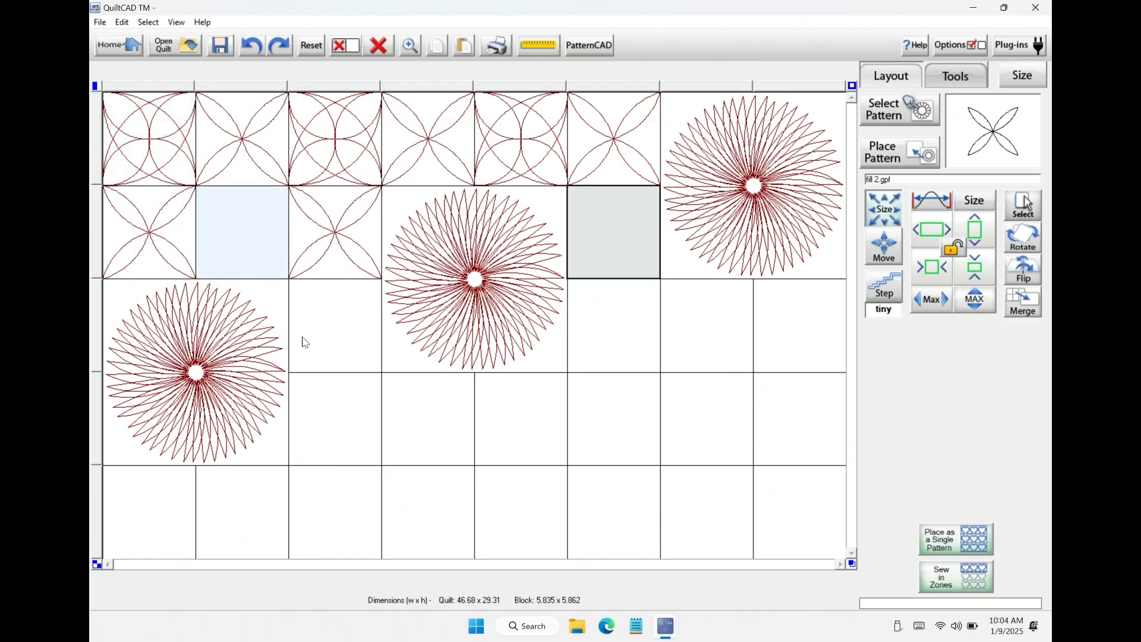
left_click(334, 335)
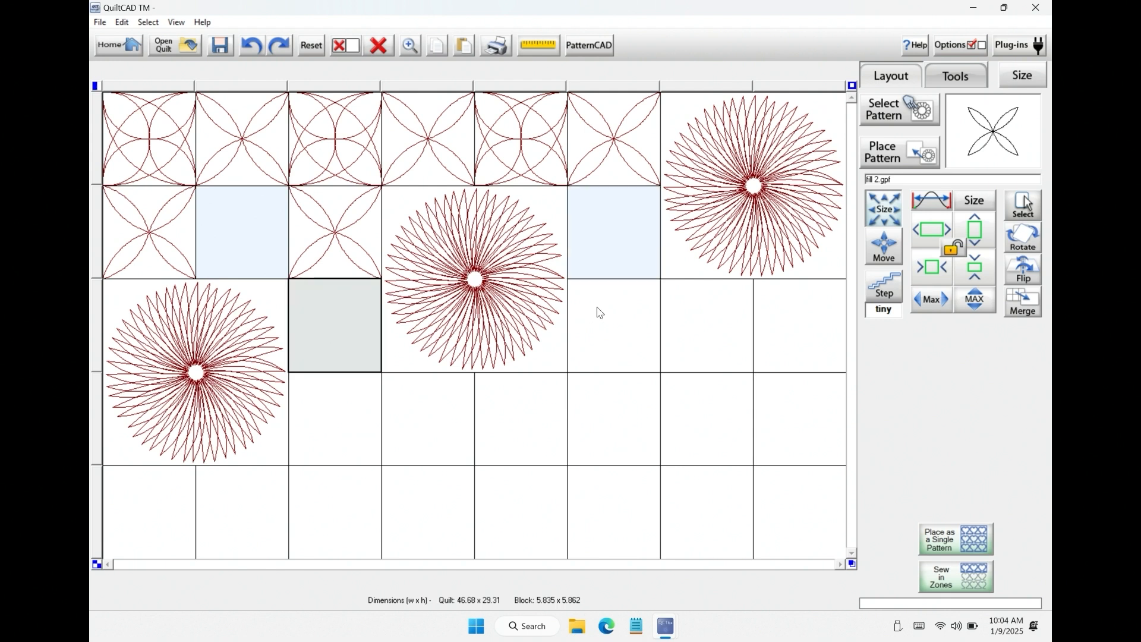
left_click(700, 325)
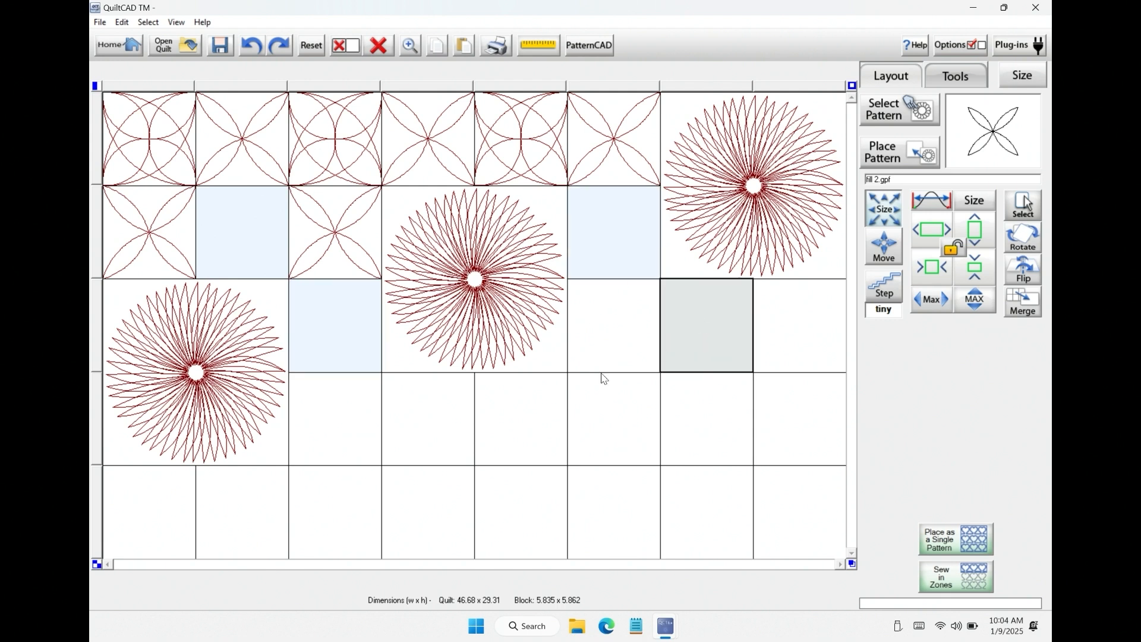
left_click(423, 443)
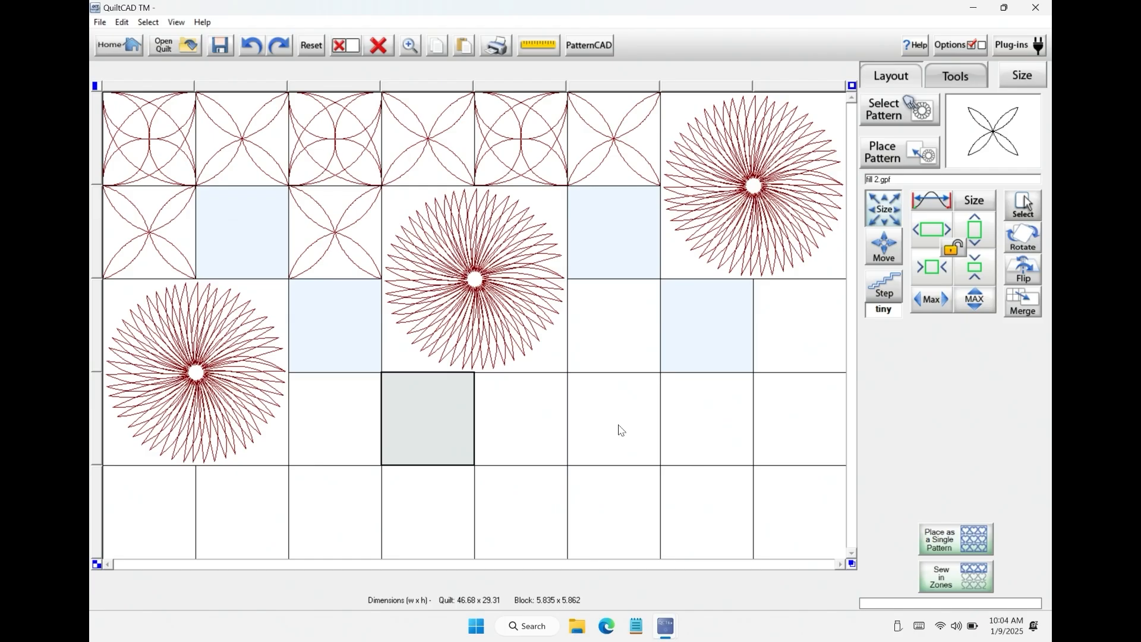
left_click(620, 427)
left_click(795, 423)
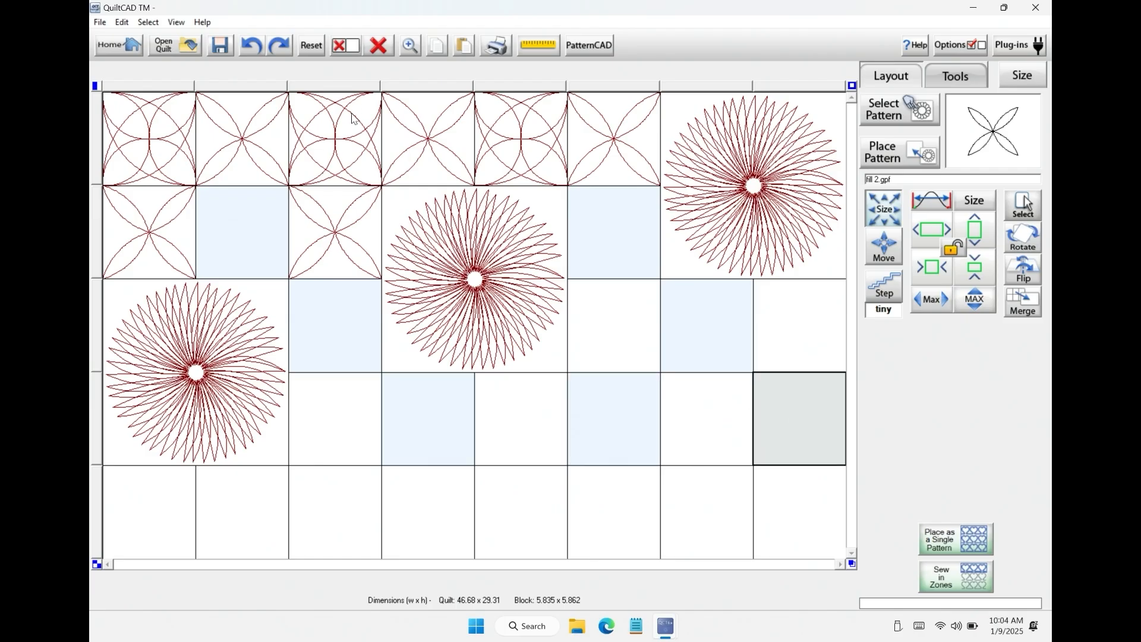
left_click(464, 47)
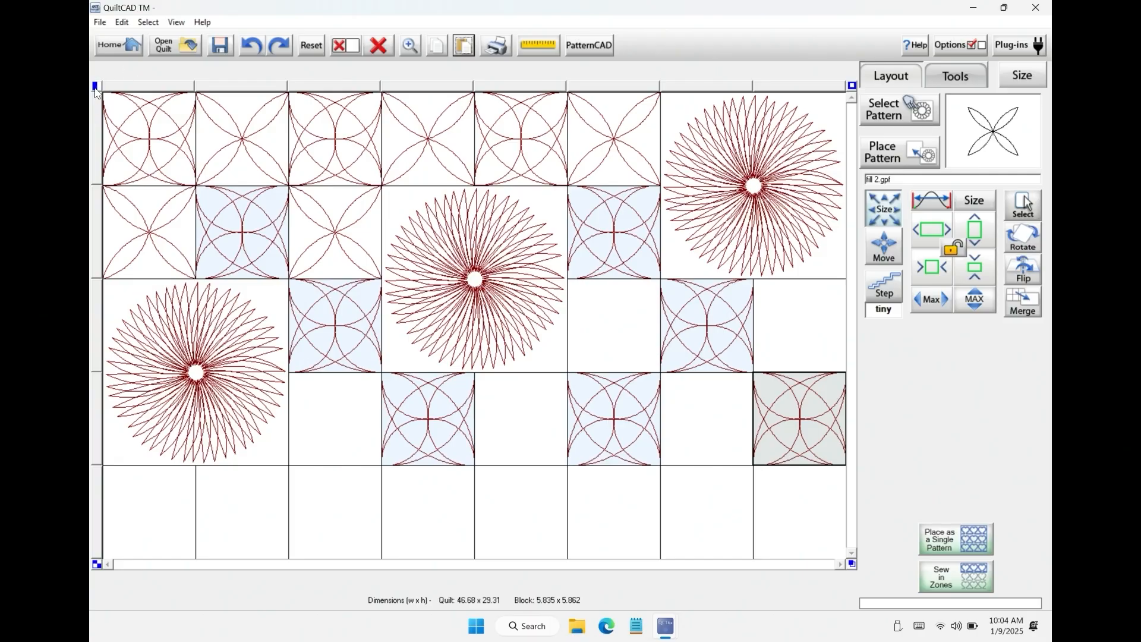
left_click(96, 88)
left_click(100, 86)
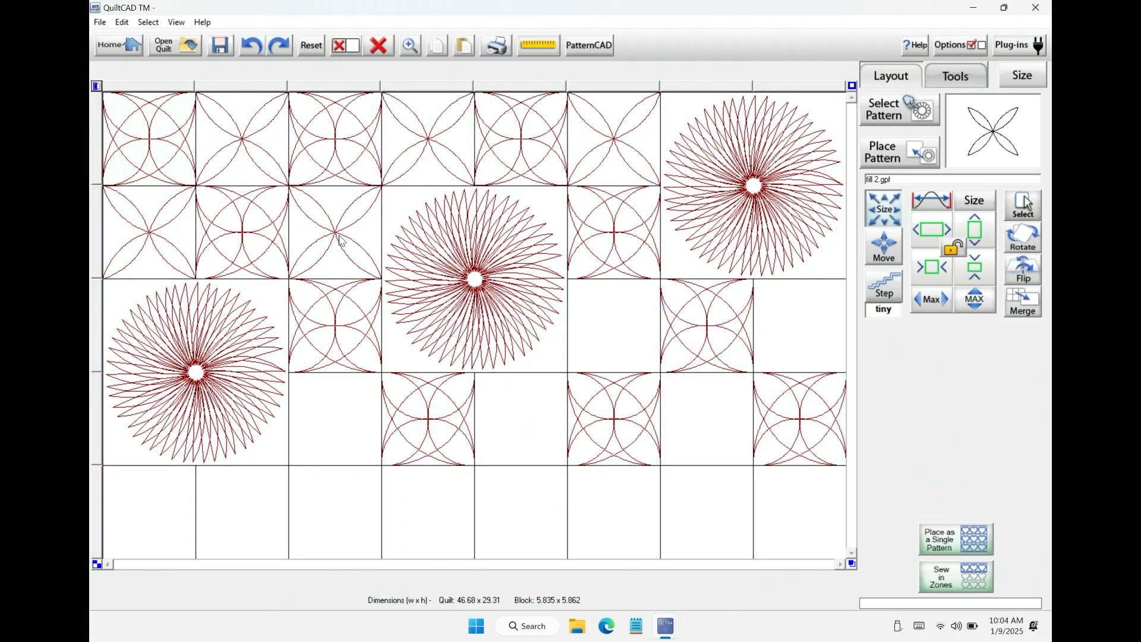
Step: Copy the fill 2 pattern from row two's third block into columns 6 and 8 of row three and columns 3, 5 and 7 of row four
left_click(348, 205)
left_click(437, 46)
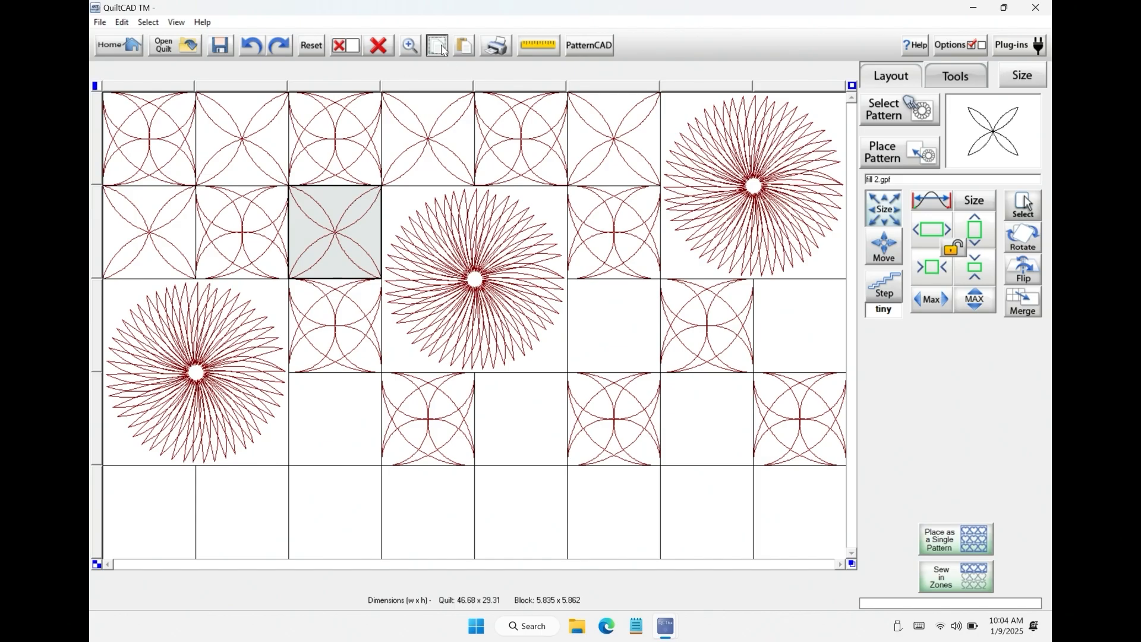
left_click(612, 306)
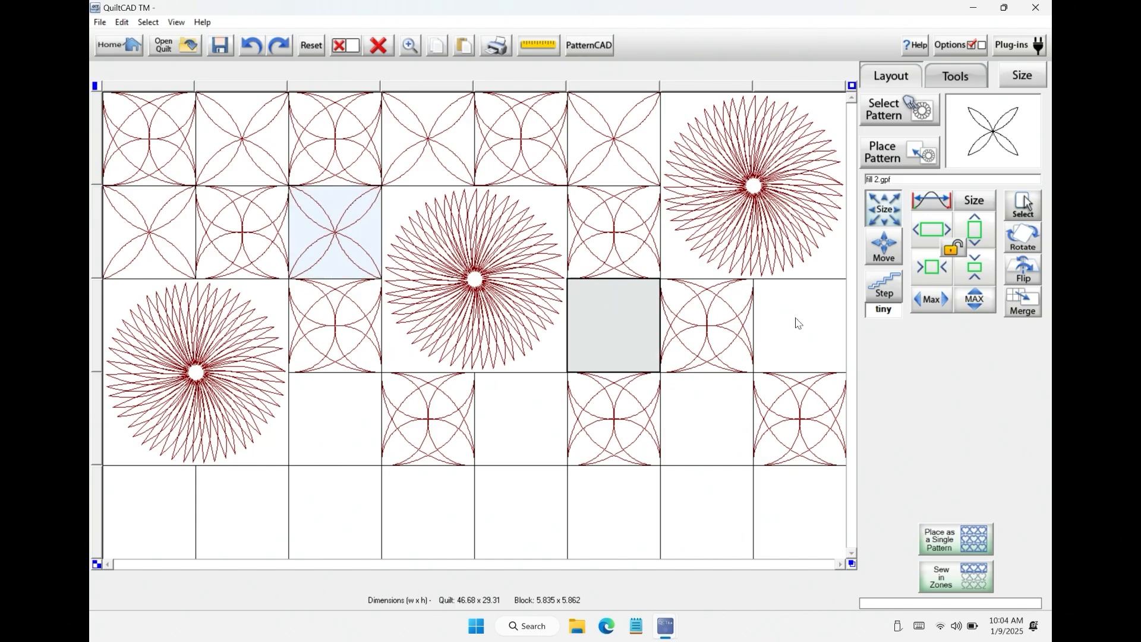
left_click(798, 323)
left_click(327, 232)
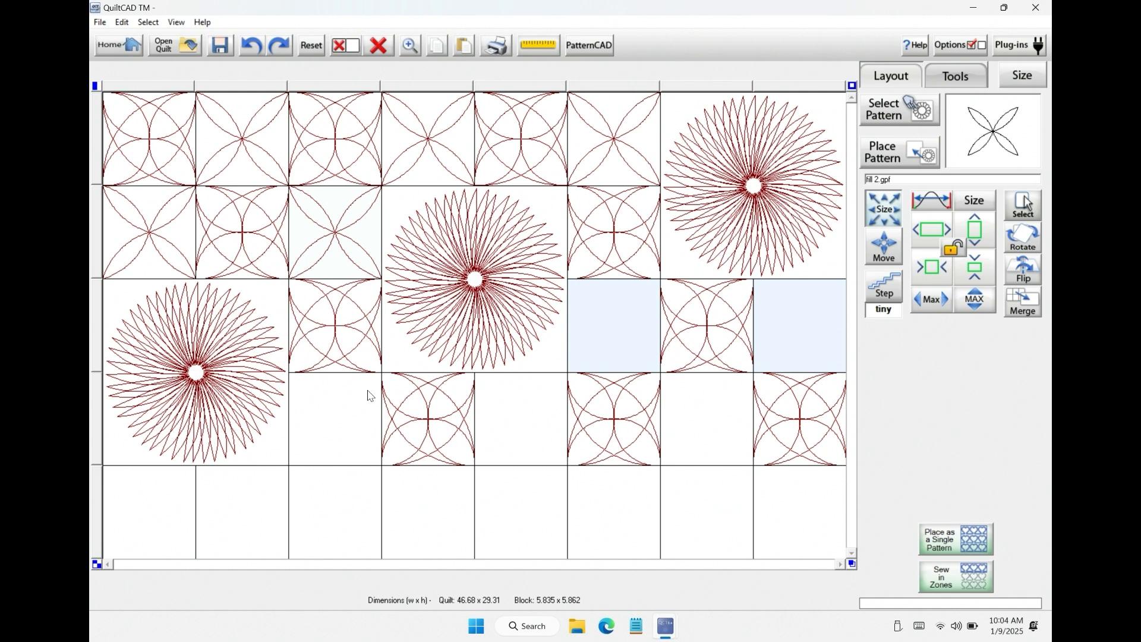
left_click(369, 395)
left_click(538, 422)
left_click(730, 410)
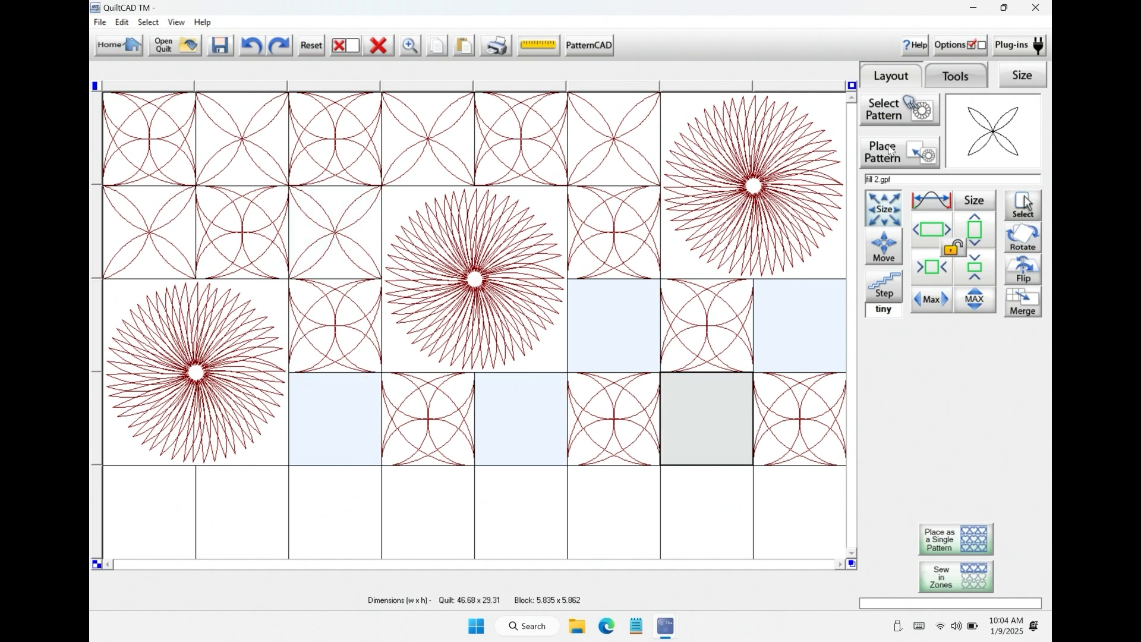
left_click(464, 47)
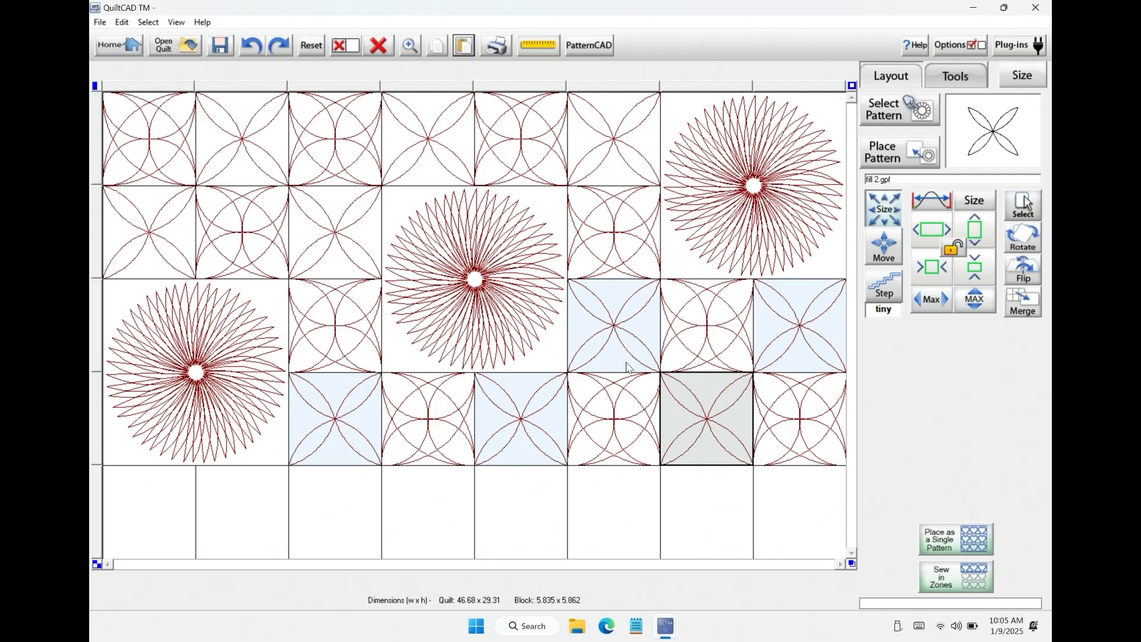
left_click(97, 86)
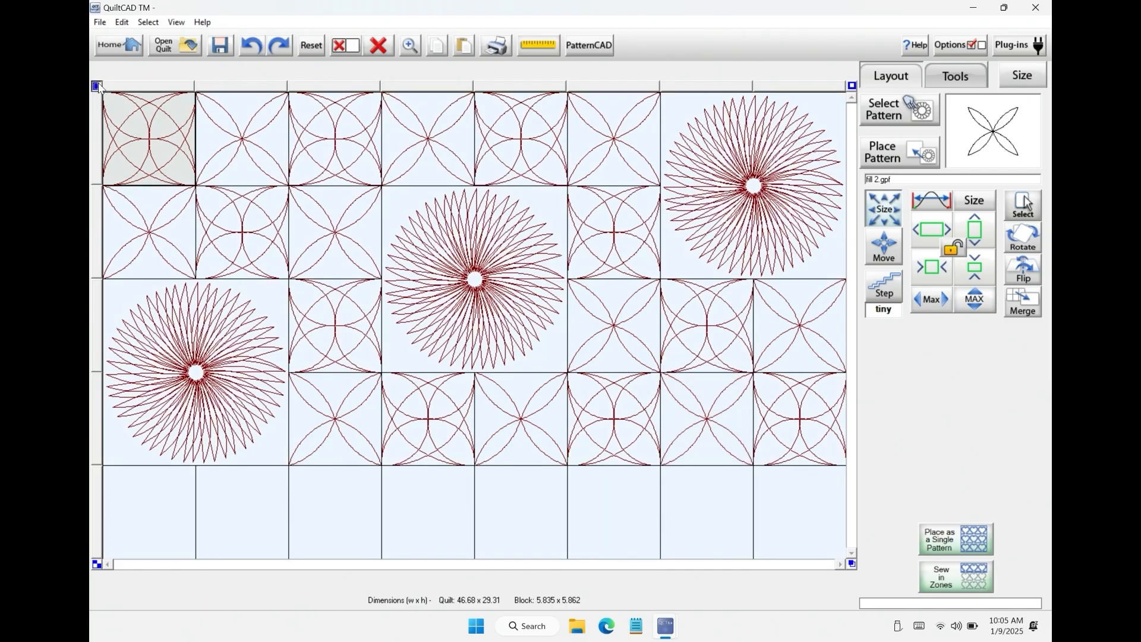
left_click(97, 86)
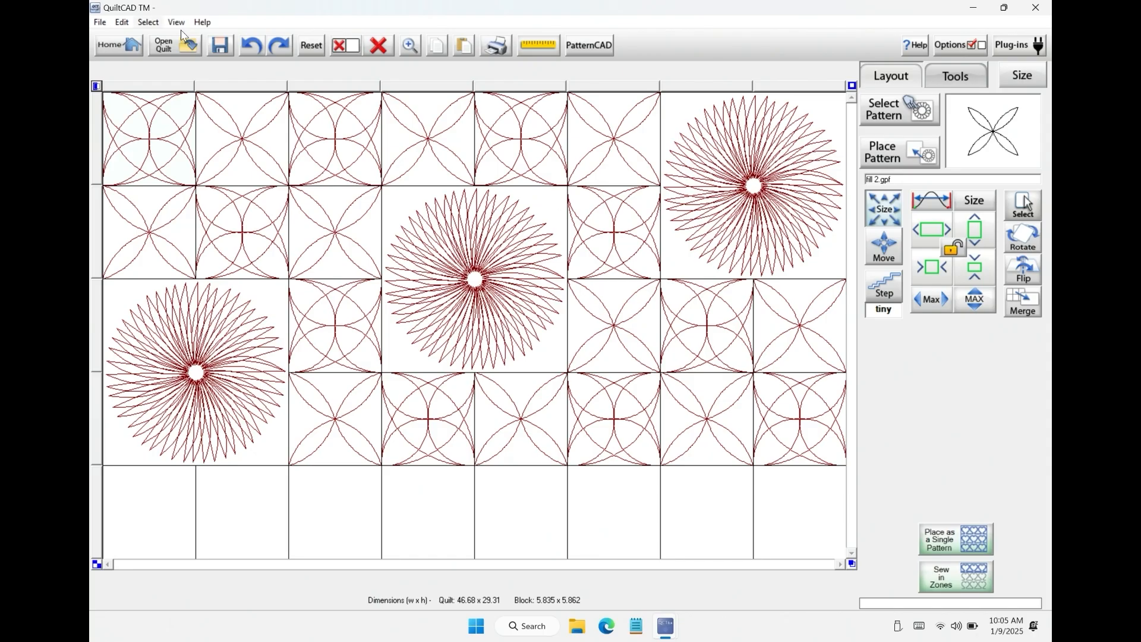
Step: Save the quilt as symphony.qlt in the QUILTS folder, overwriting the existing file
left_click(221, 45)
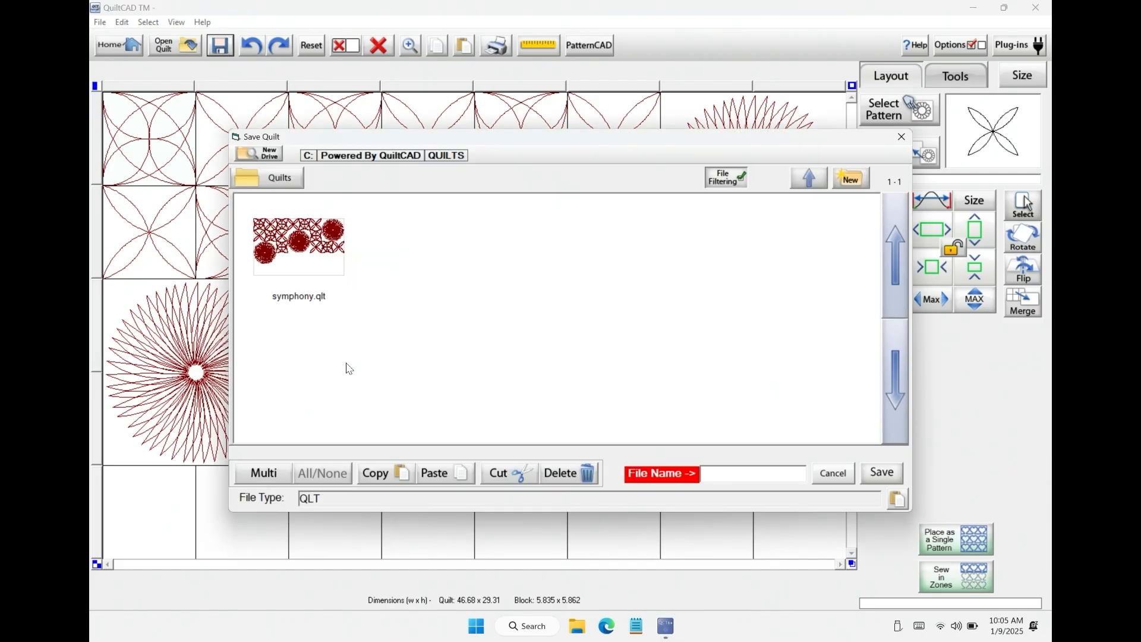
left_click(325, 262)
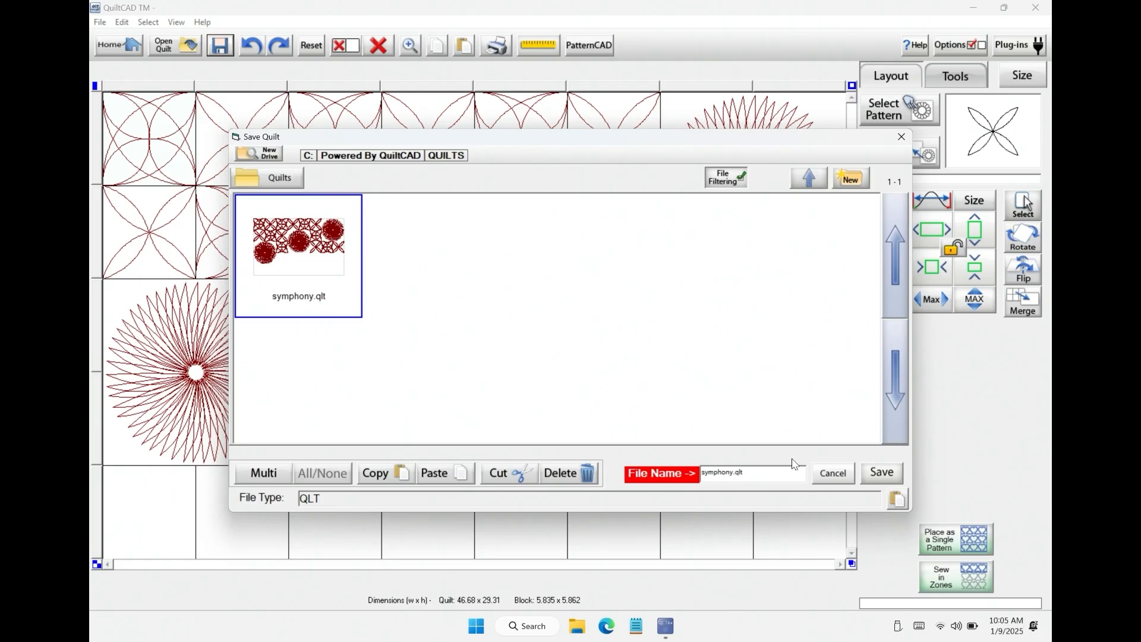
left_click(884, 476)
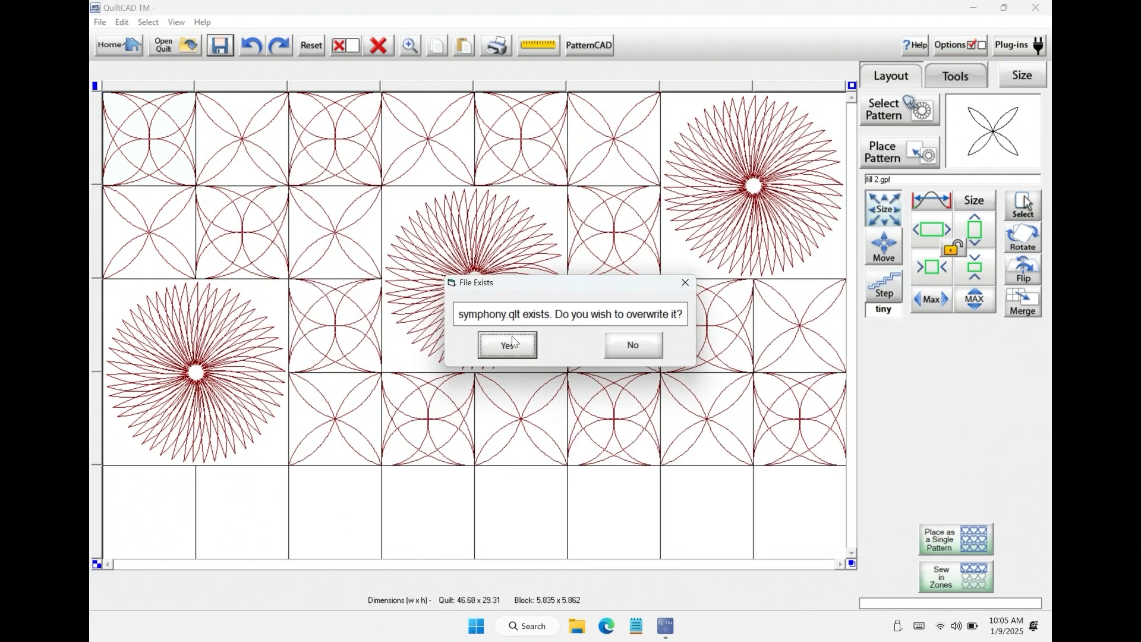
left_click(507, 346)
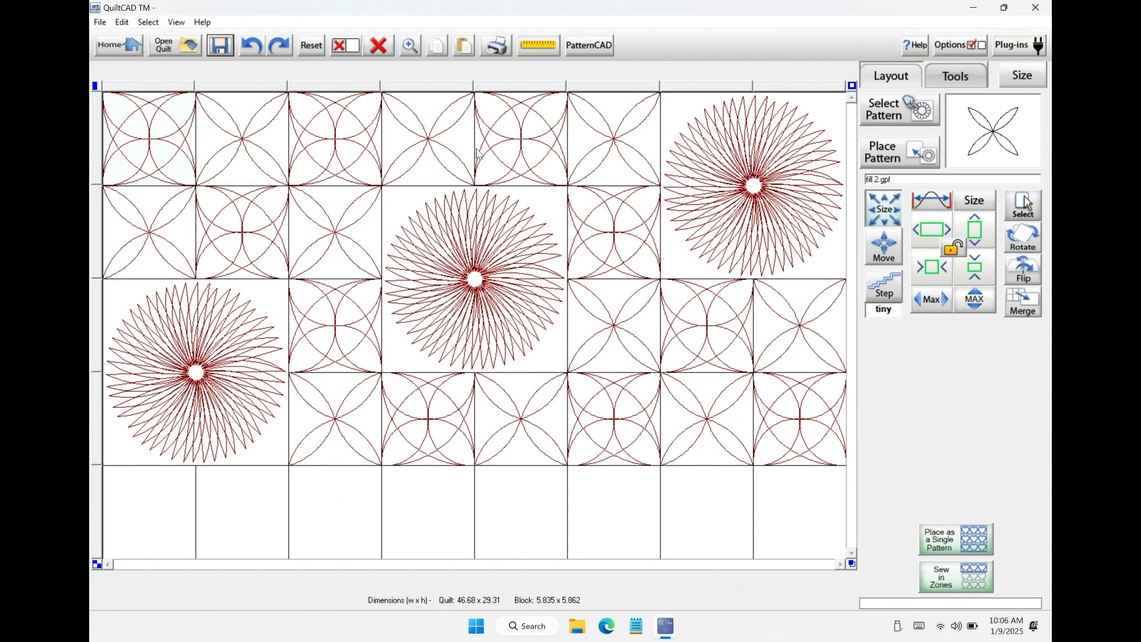
Step: Select the third to sixth top-row blocks and place their patterns together as a single pattern
left_click(328, 134)
mouse_move(448, 127)
left_mouse_down()
mouse_move(538, 130)
mouse_move(609, 153)
left_mouse_up()
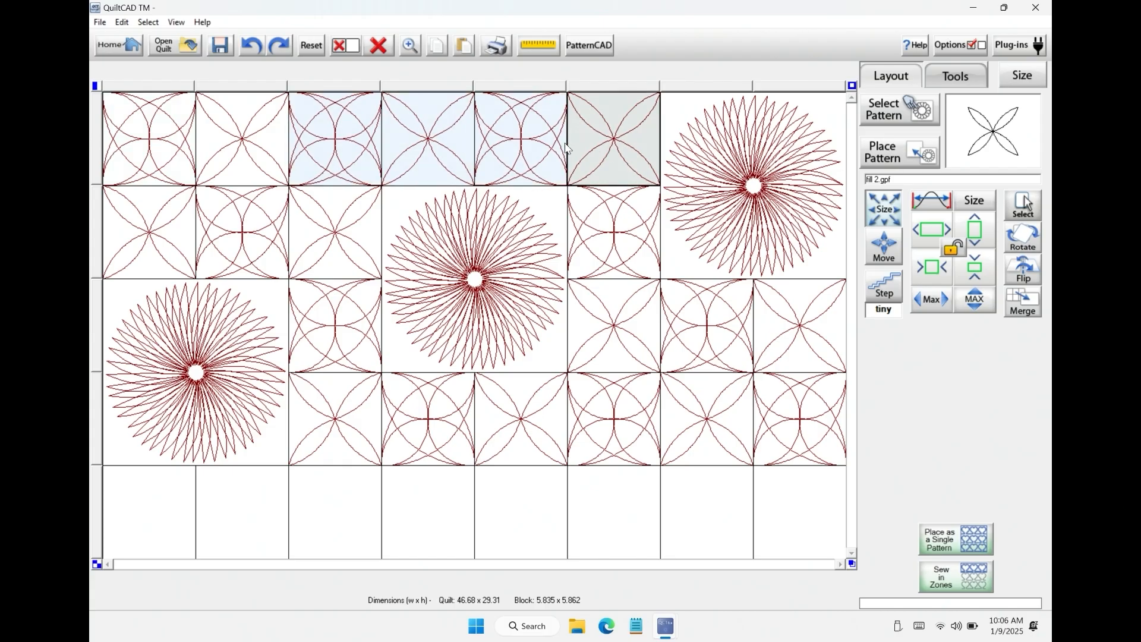
left_click(950, 550)
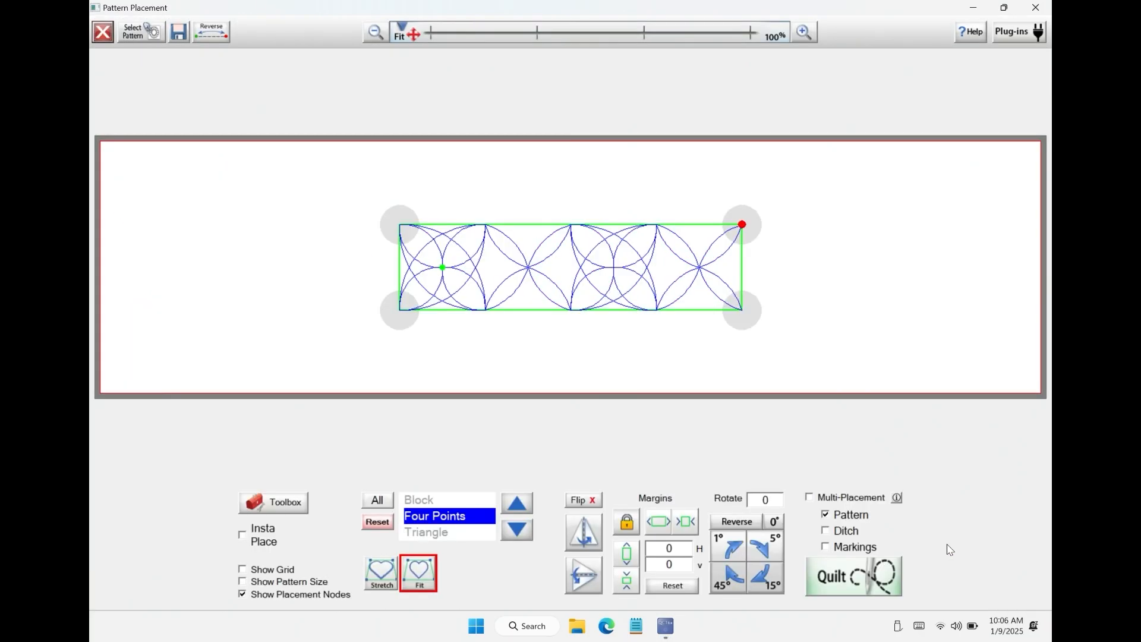
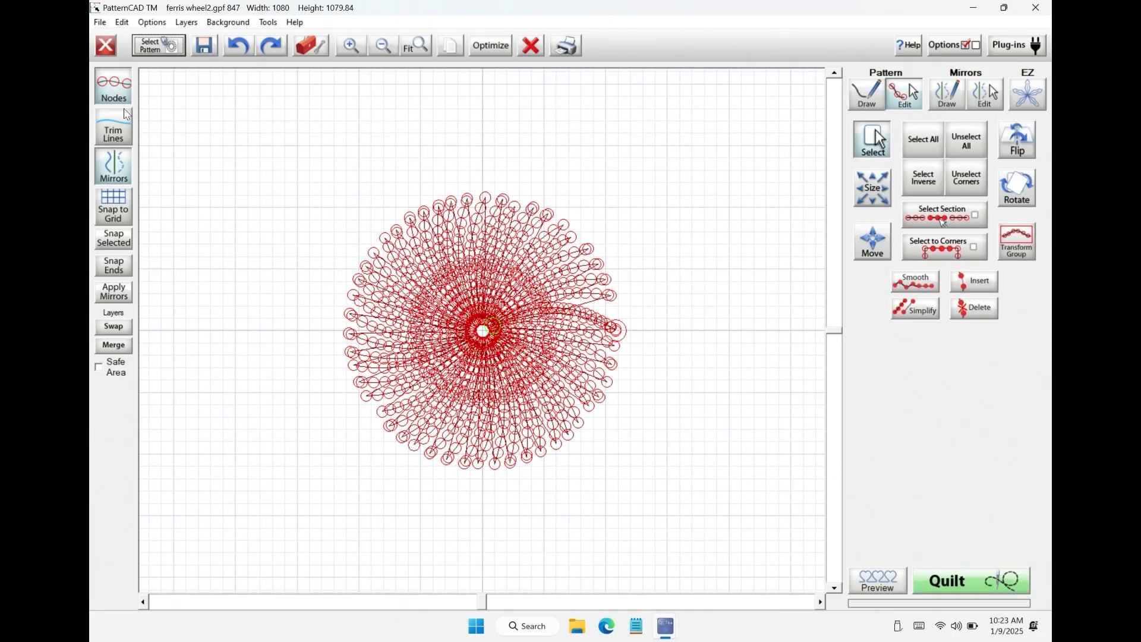
Step: Hide the nodes, pull the ferris wheel's inner end node into the open centre, and inspect the stitch path in Optimization
left_click(114, 96)
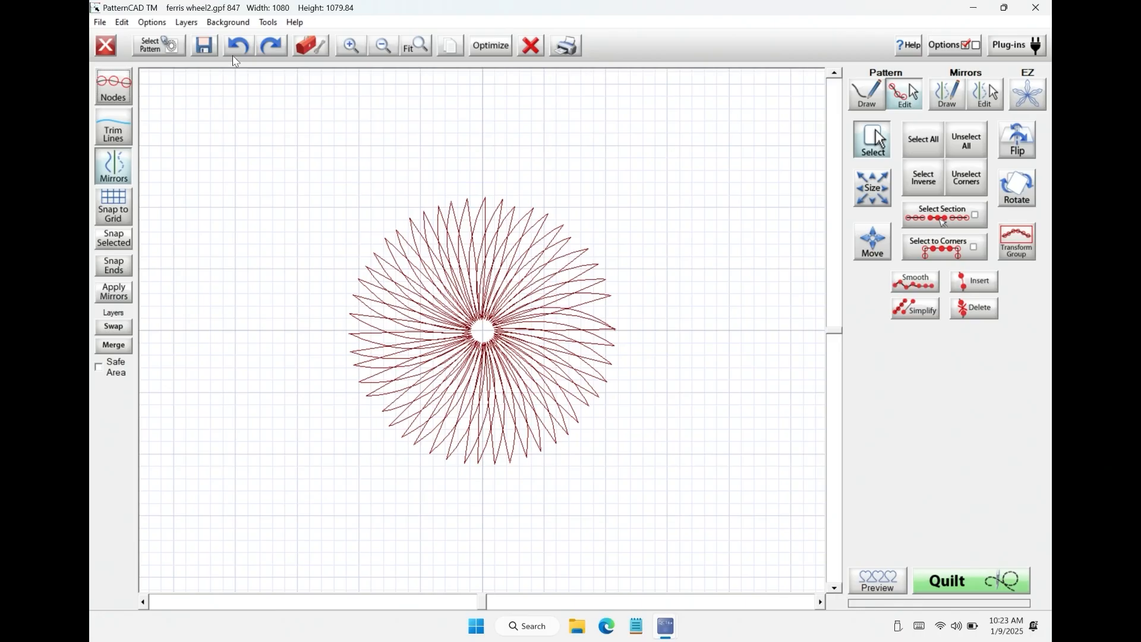
left_click(352, 50)
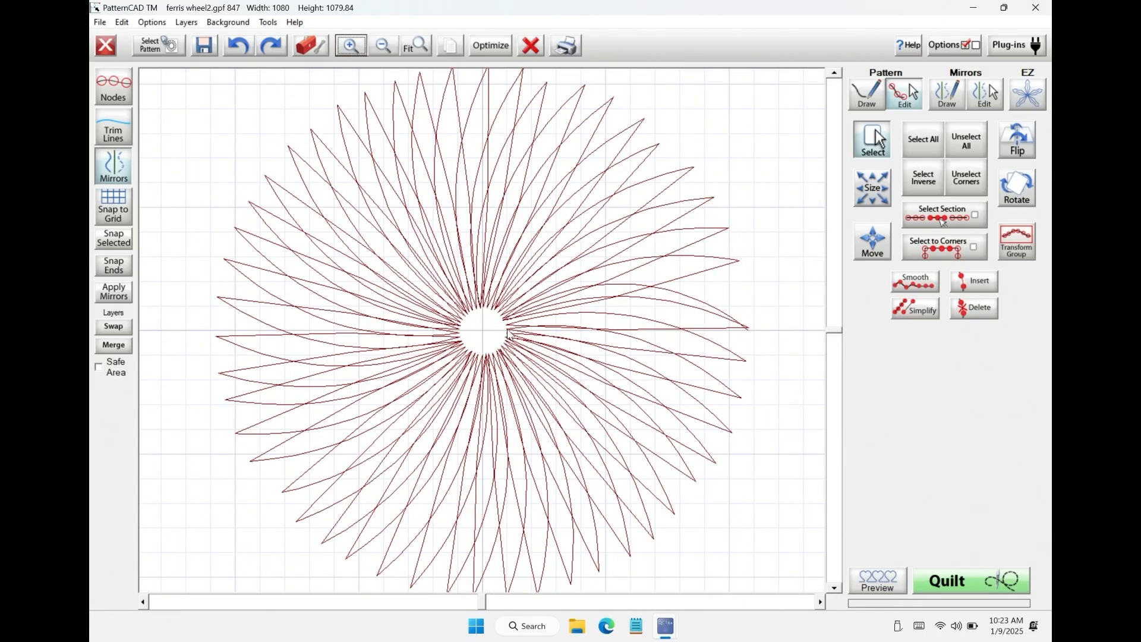
left_click(504, 322)
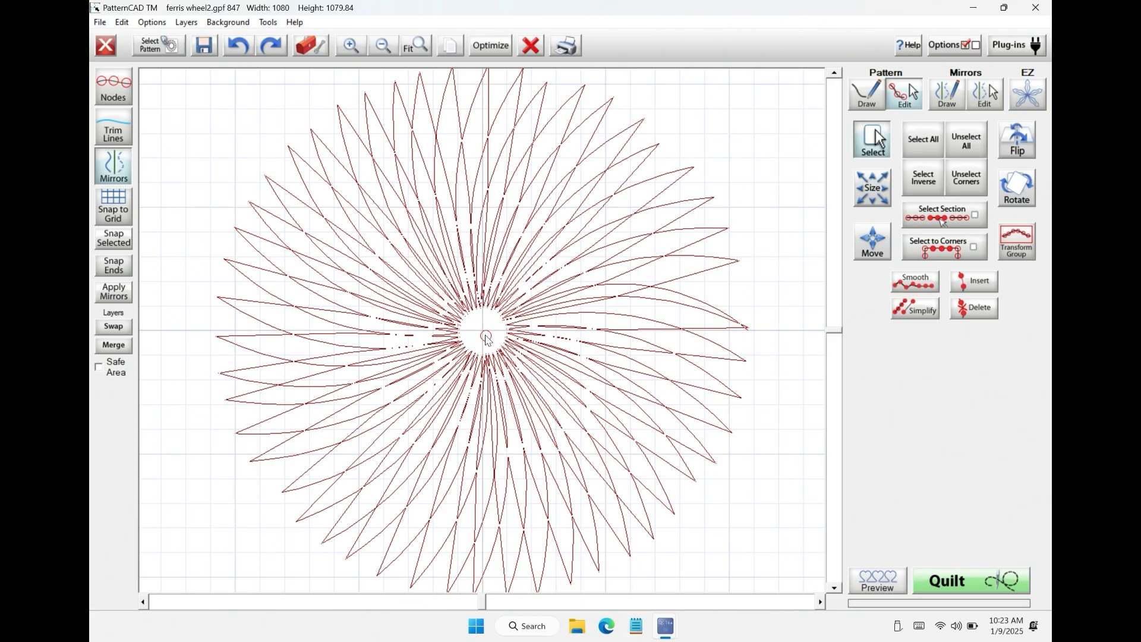
left_click(498, 46)
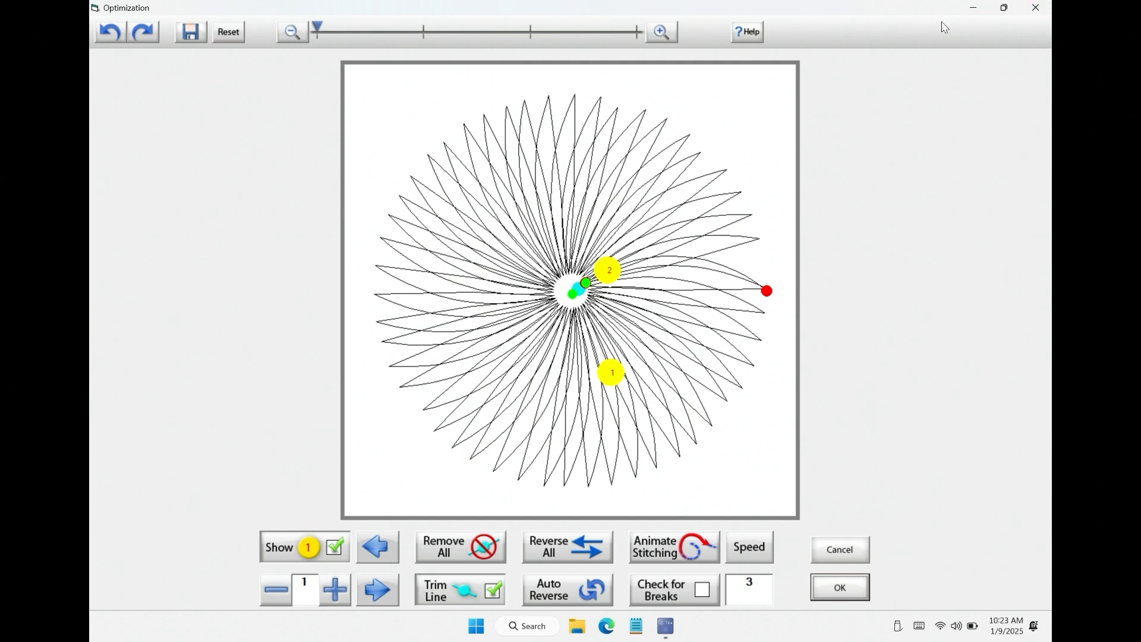
left_click(1038, 8)
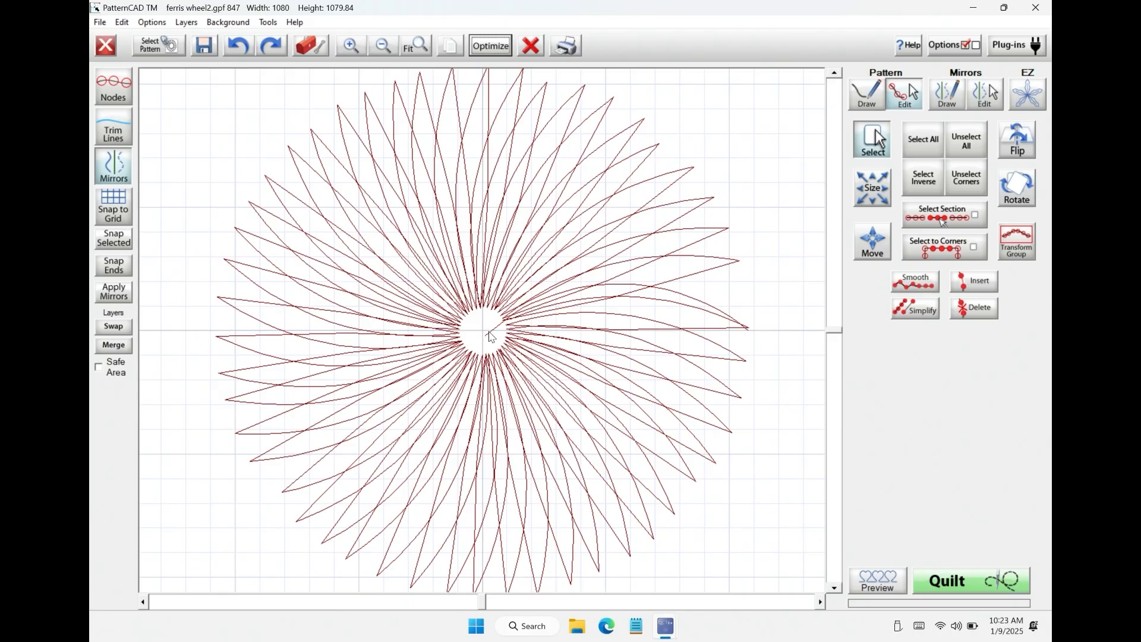
Step: Show the nodes and move the loose end node from the wheel's centre close to the start node on the inner ring
left_click(350, 48)
left_click(351, 48)
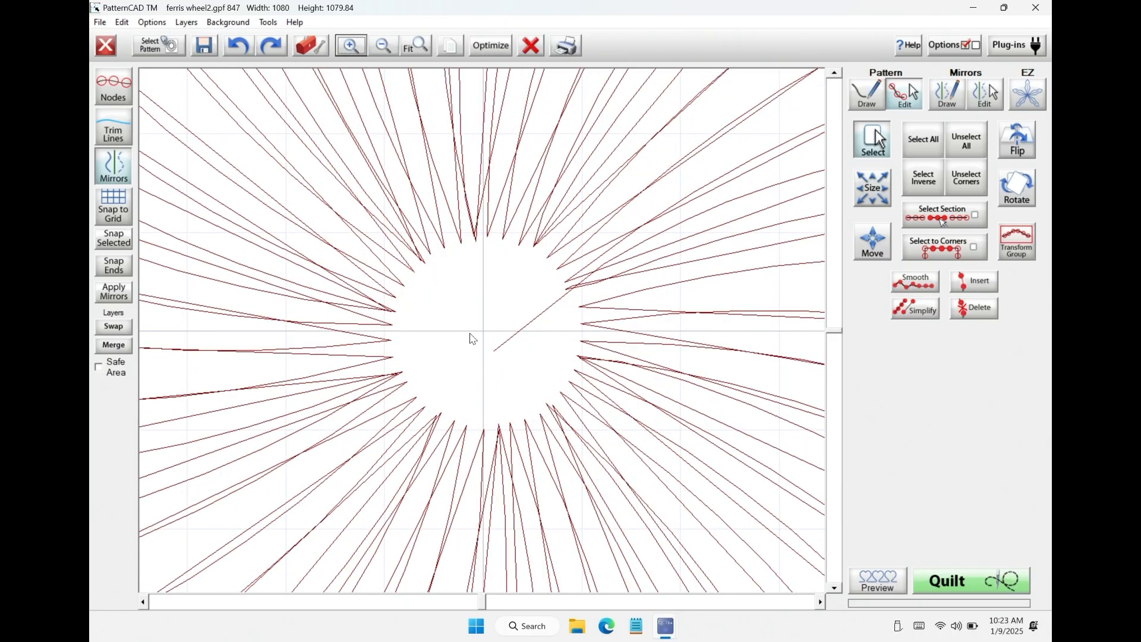
left_click_drag(493, 352, 519, 305)
left_click(114, 84)
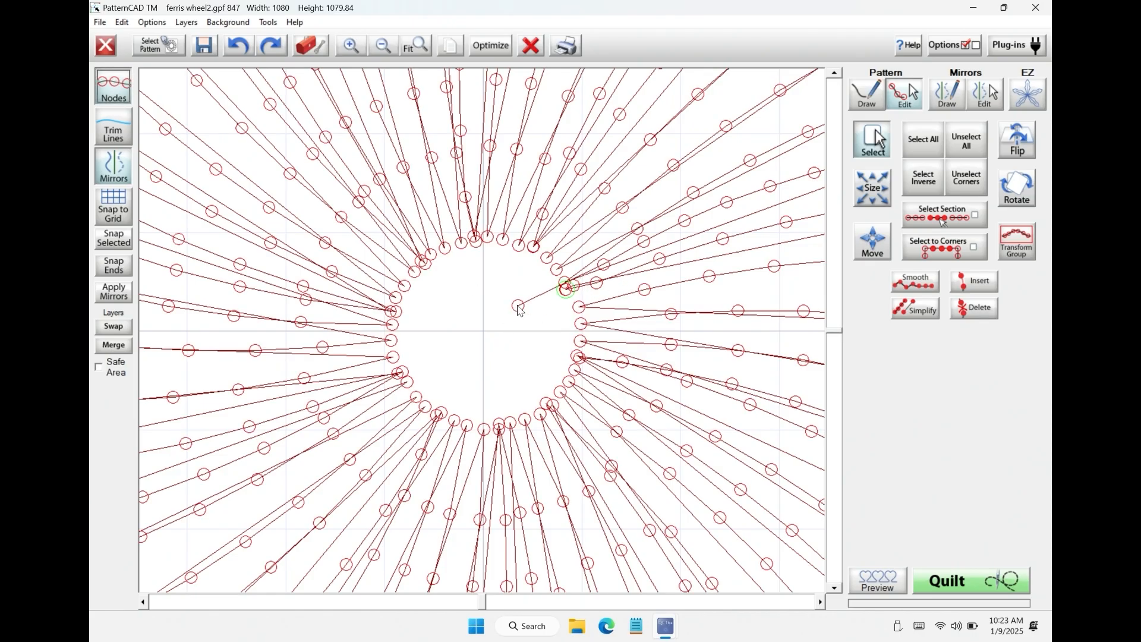
left_click_drag(519, 305, 567, 291)
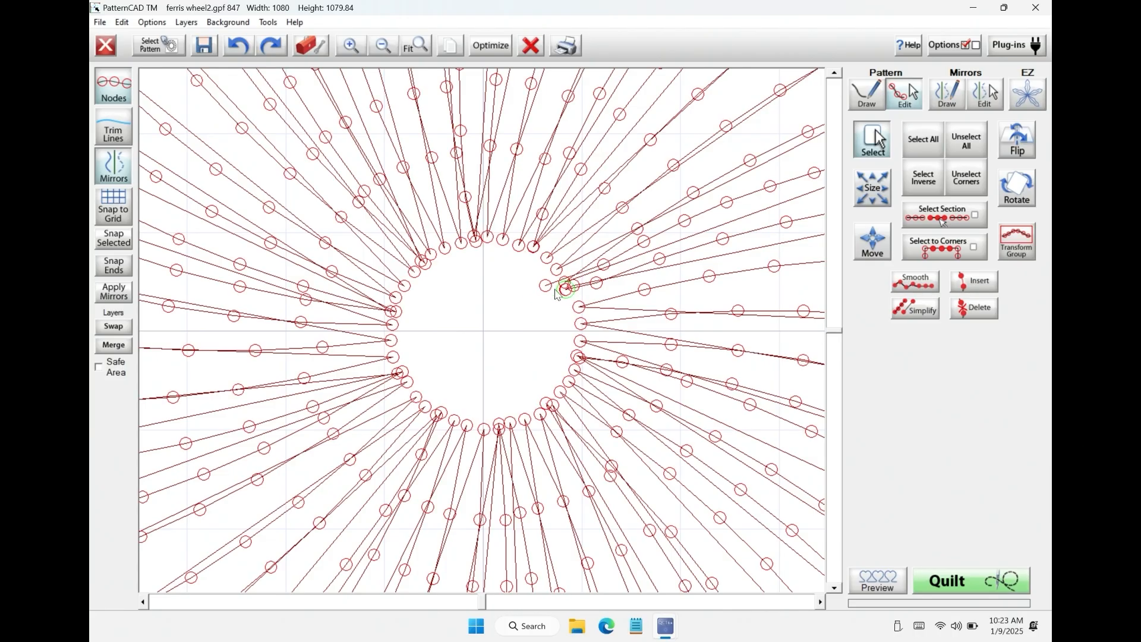
Step: Select the loose end node and the adjacent inner-ring node and snap the selected nodes together
left_click(545, 285)
left_click(566, 290)
left_click(117, 265)
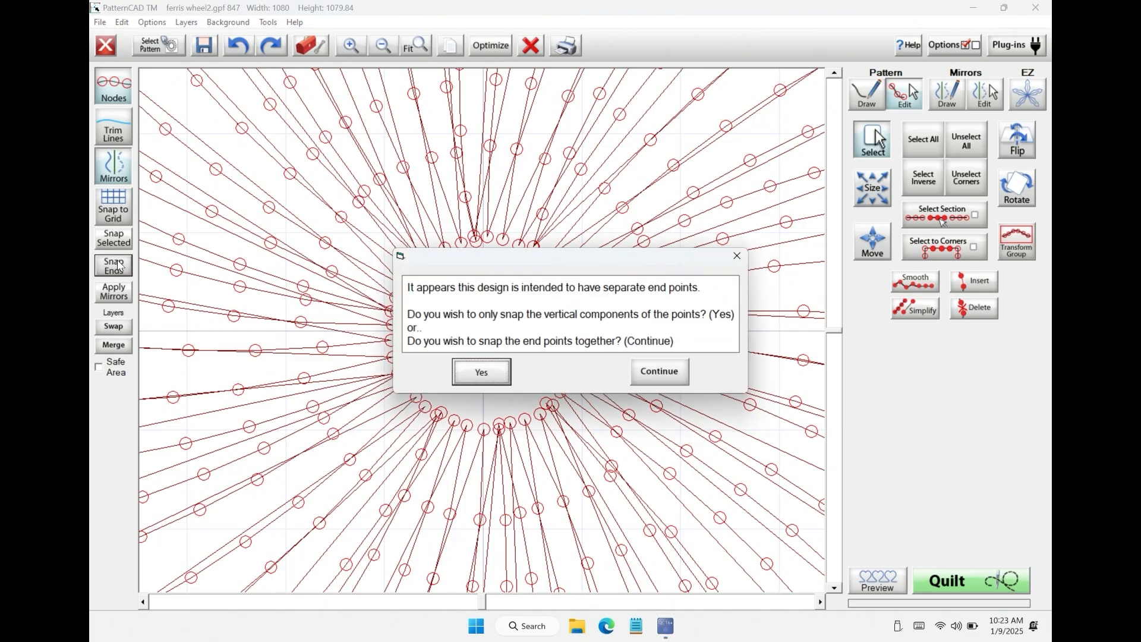
left_click(737, 255)
left_click(110, 246)
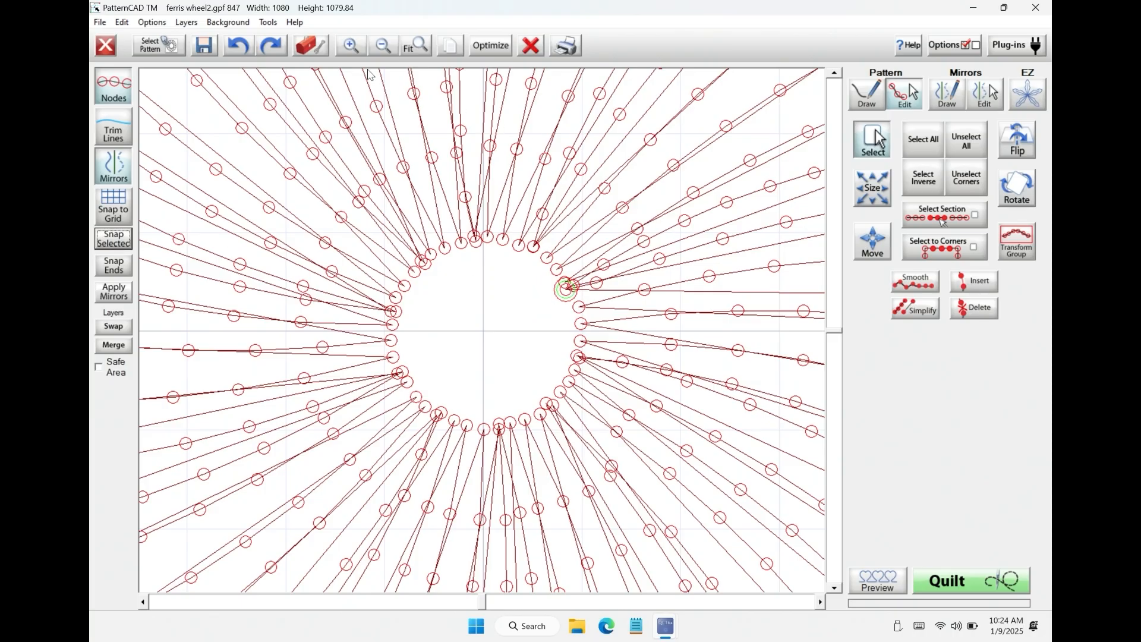
Step: Open the ferris wheel in Optimization to check the stitch path after snapping the nodes
left_click(386, 47)
left_click(388, 47)
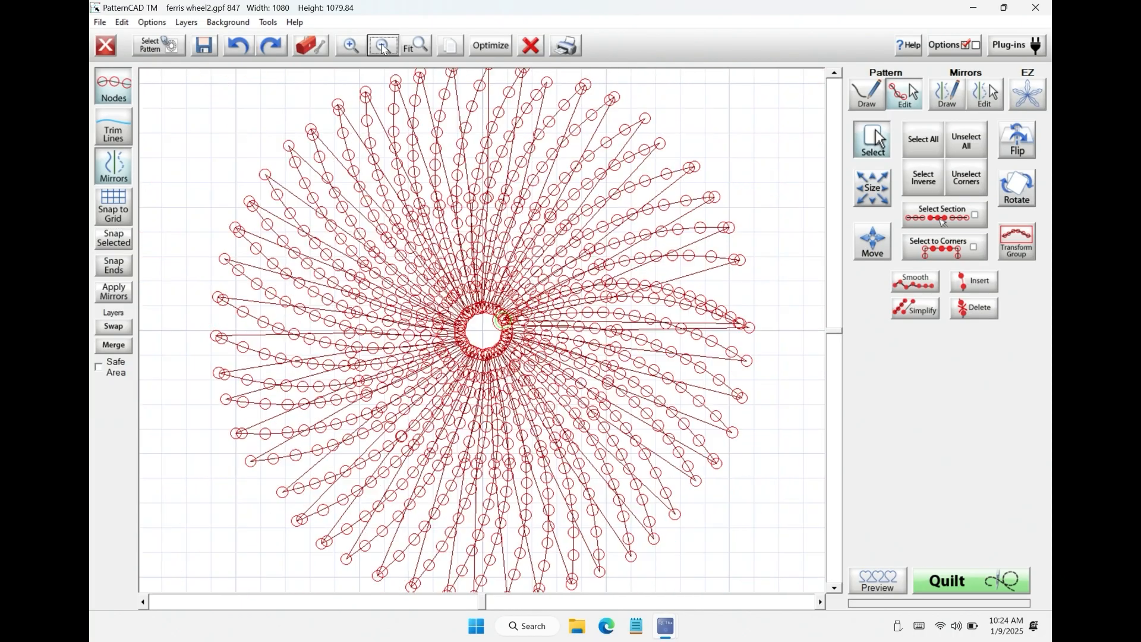
left_click(503, 46)
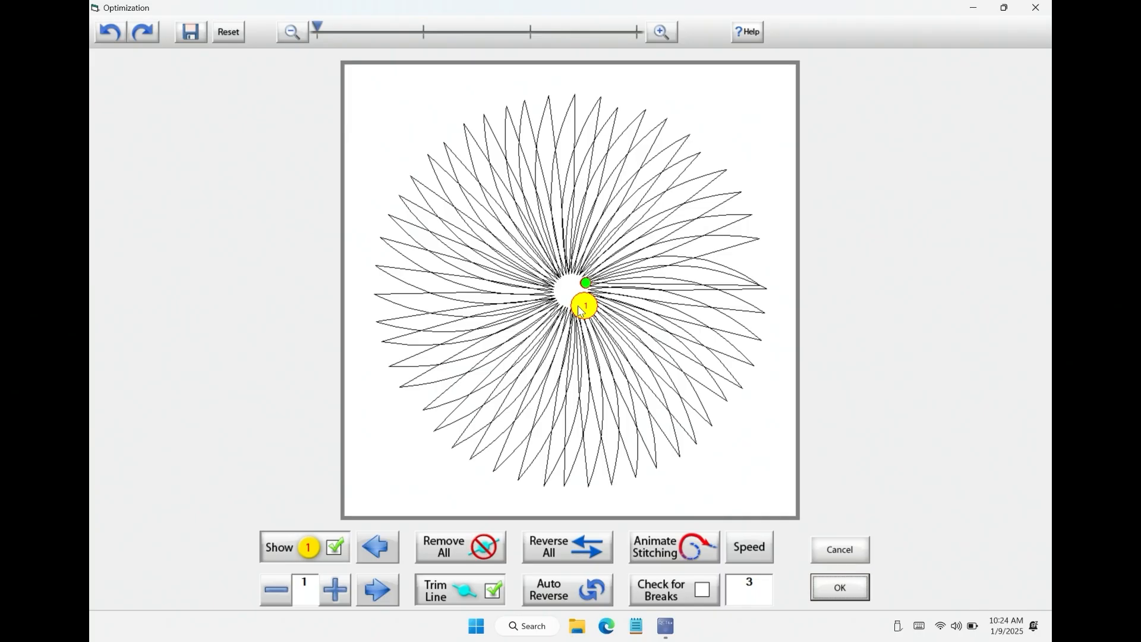
Step: Animate the ferris wheel's stitching to check the joined path and accept the optimization
left_click(700, 544)
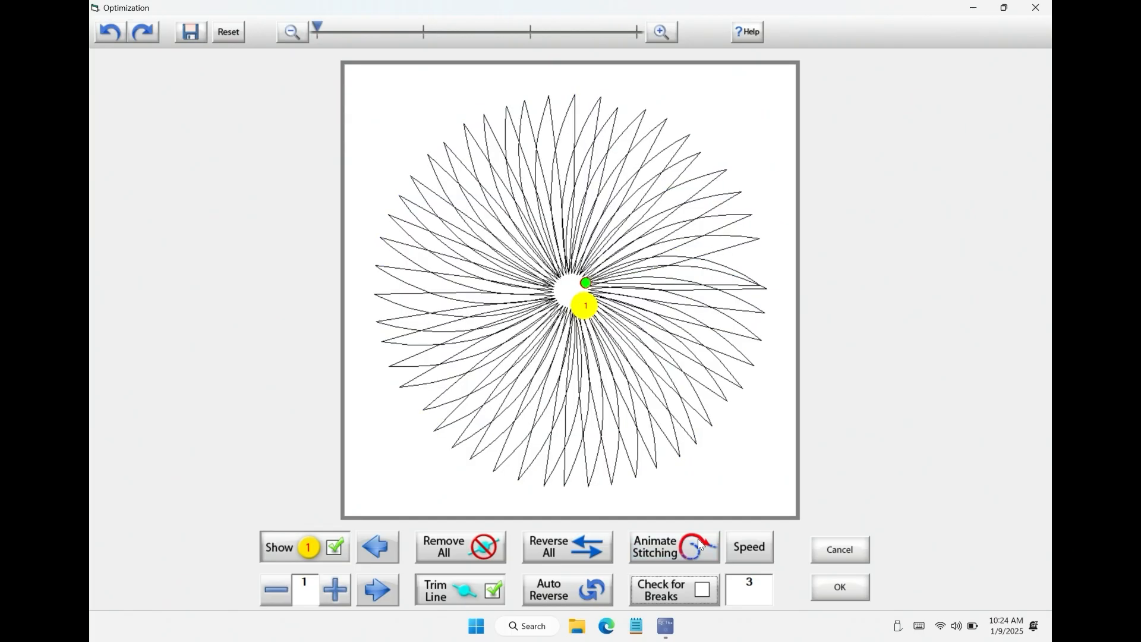
left_click(841, 587)
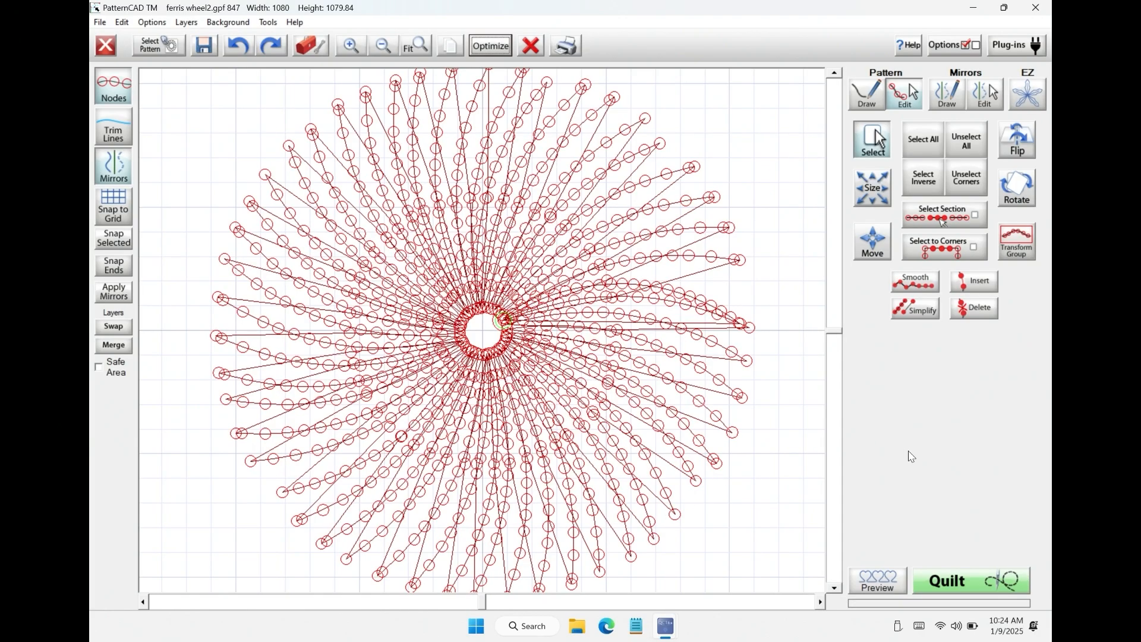
Step: Send the ferris wheel to quilting, saving it as a new pattern named "ferris wheel3" in the ANG folder
left_click(958, 581)
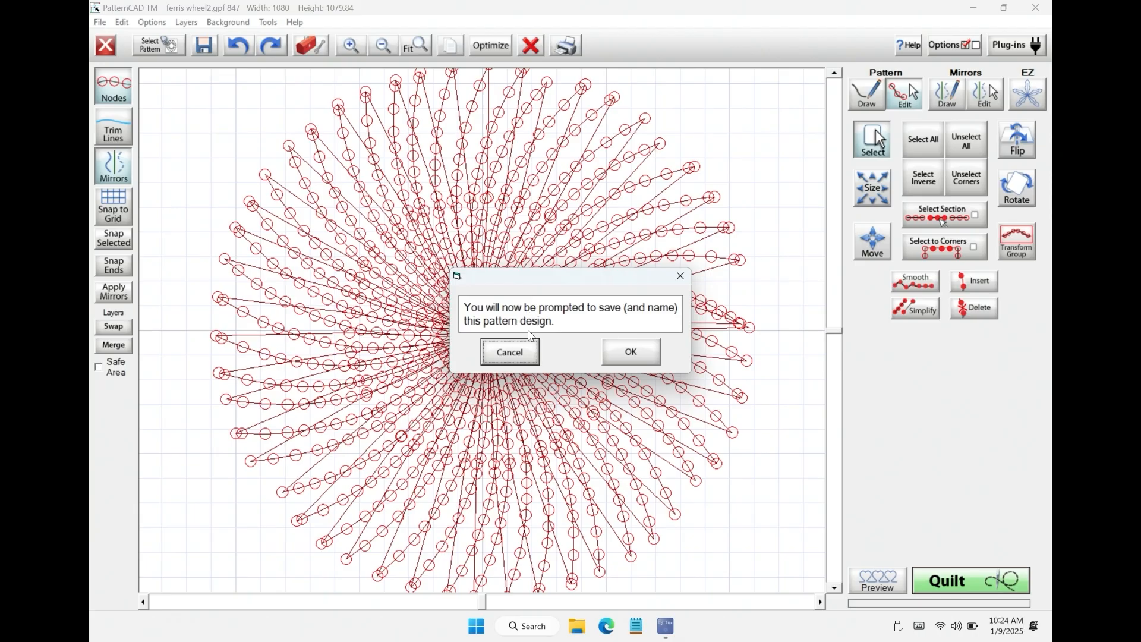
left_click(654, 350)
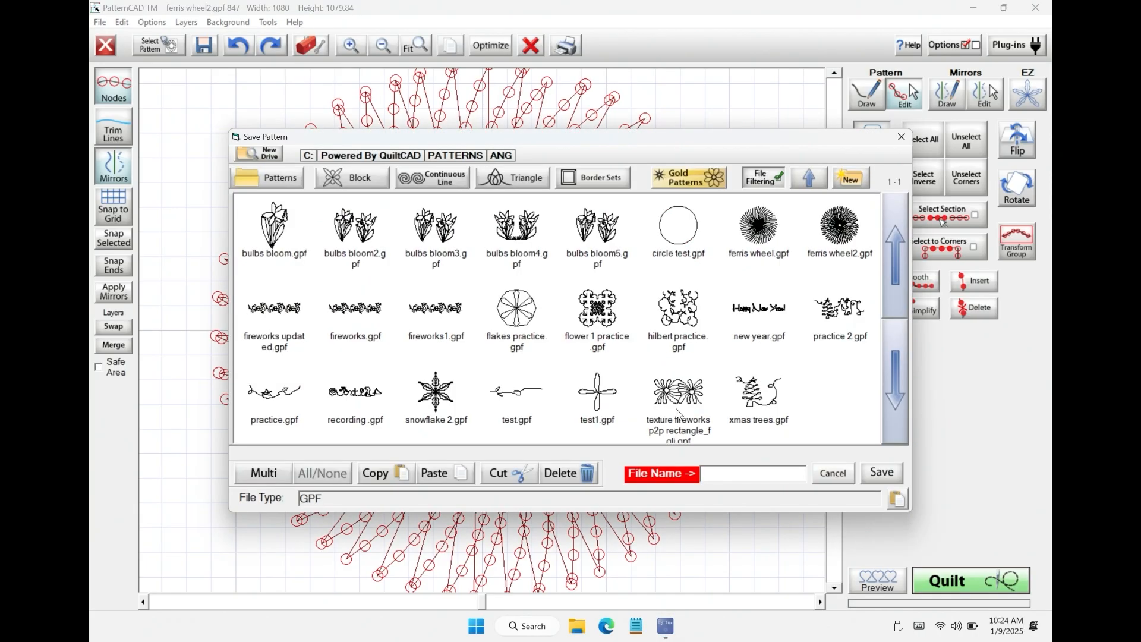
left_click(857, 236)
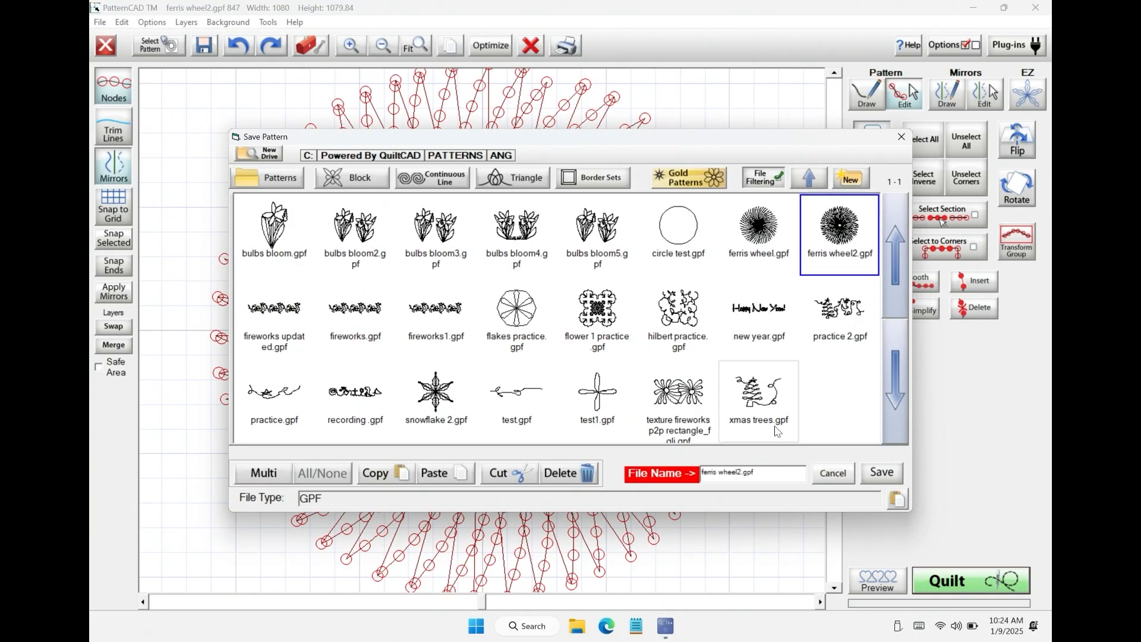
left_click(739, 475)
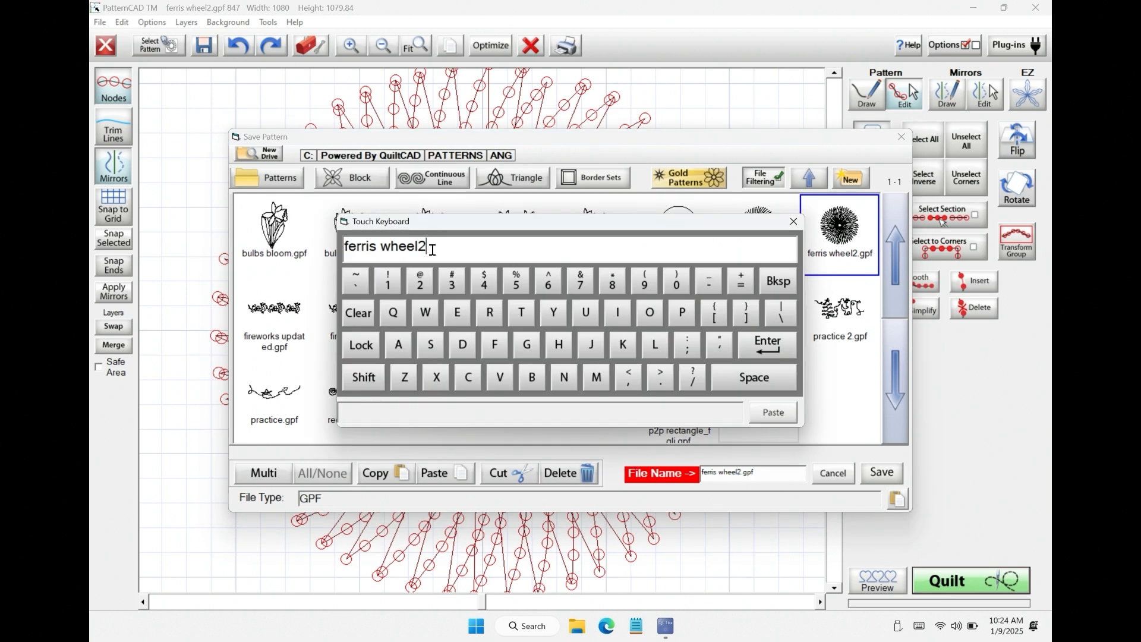
key("BackSpace")
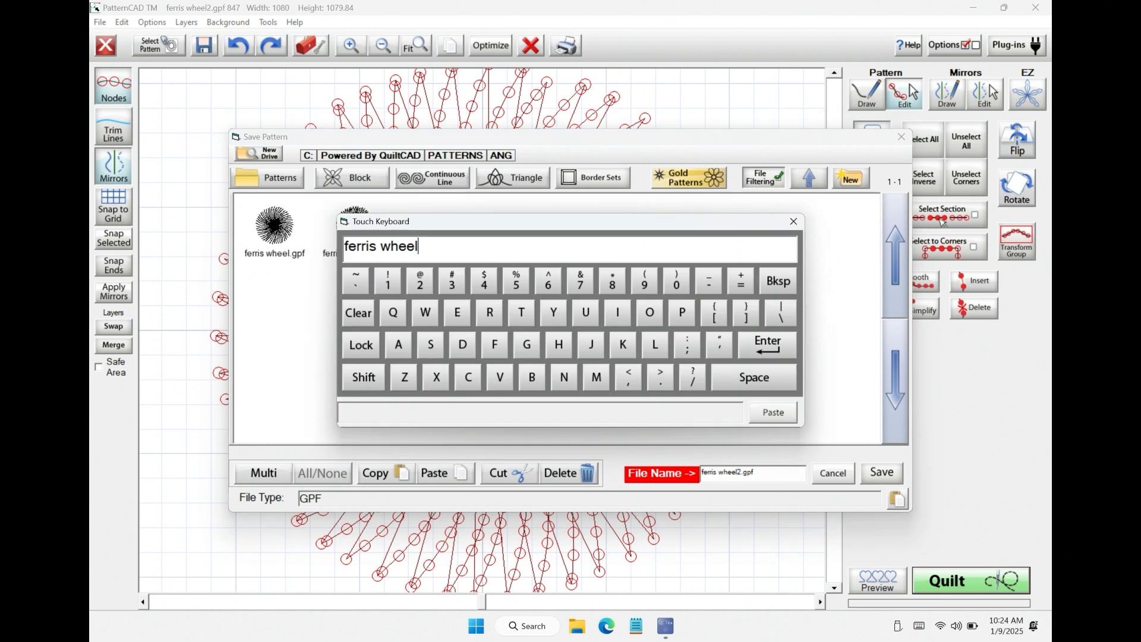
type("3")
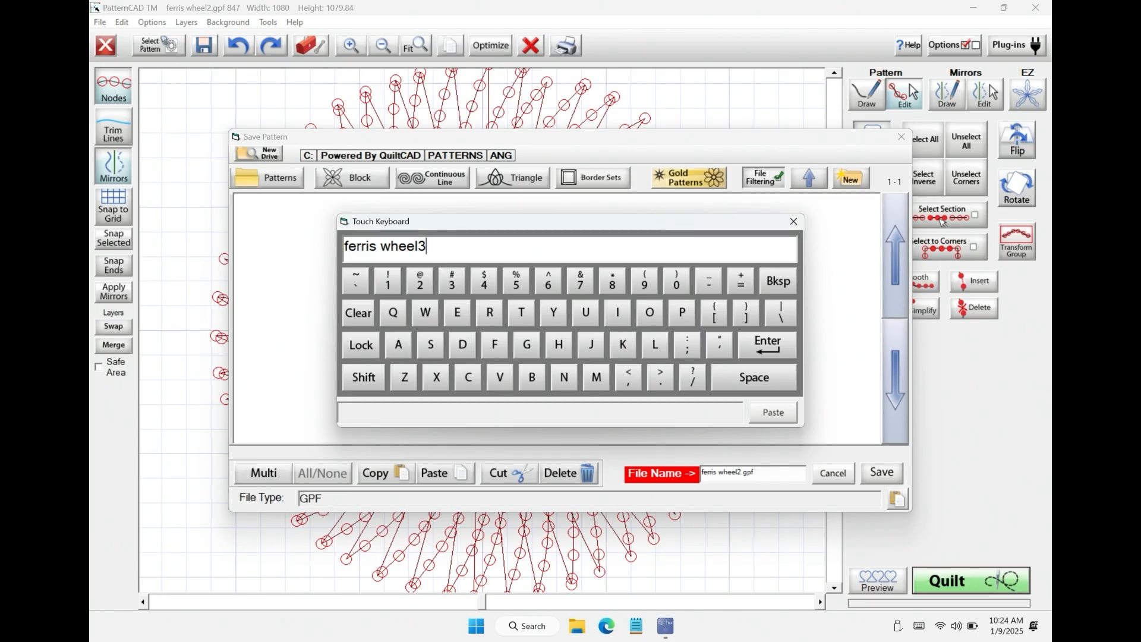
key("Return")
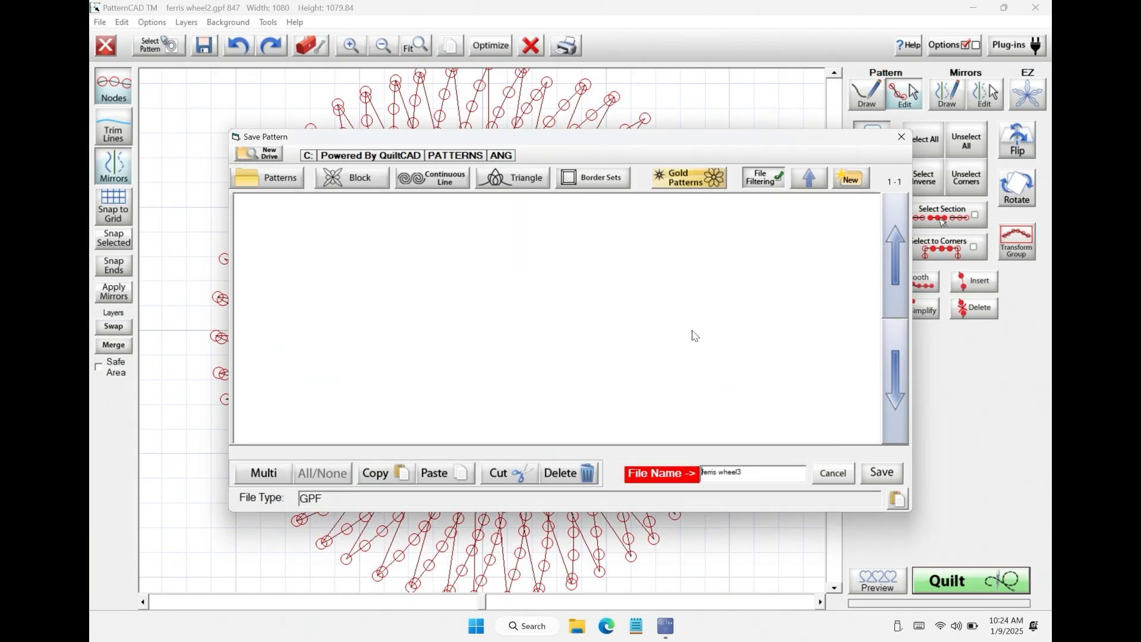
left_click(883, 473)
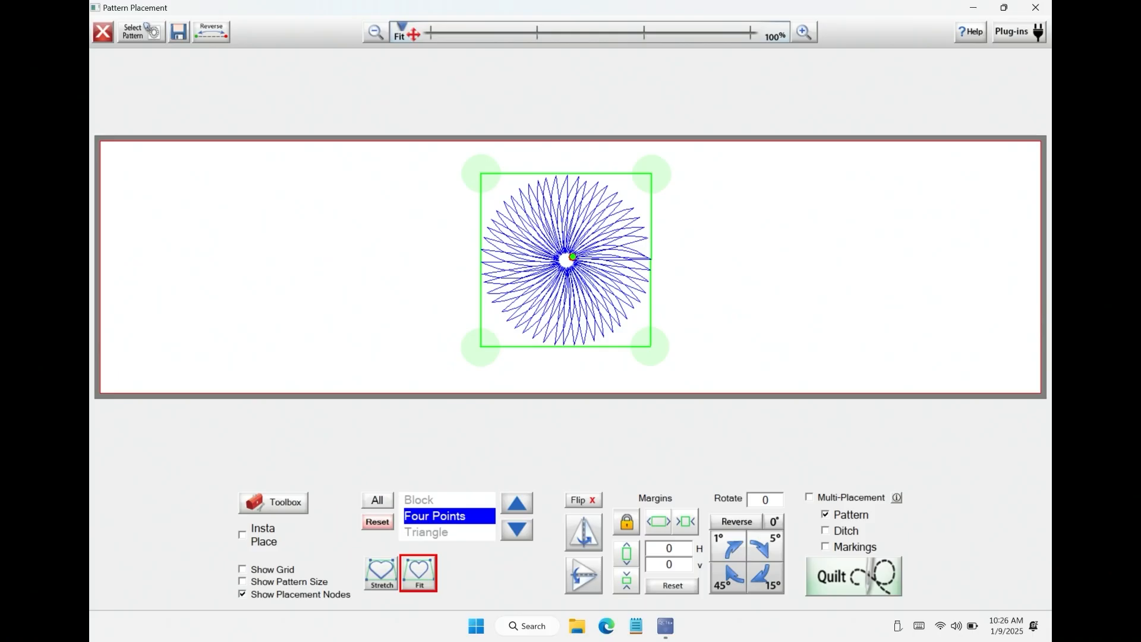
Step: Try the Stretch placement on the ferris wheel within its four-point boundary and return it to Fit
left_click(381, 572)
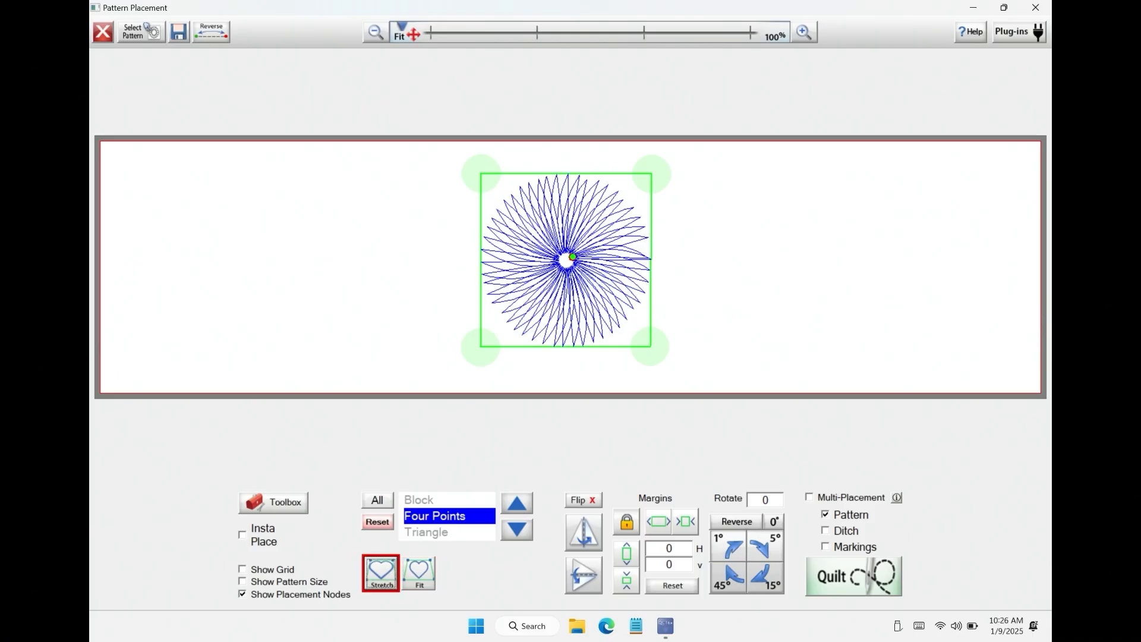
left_click(420, 573)
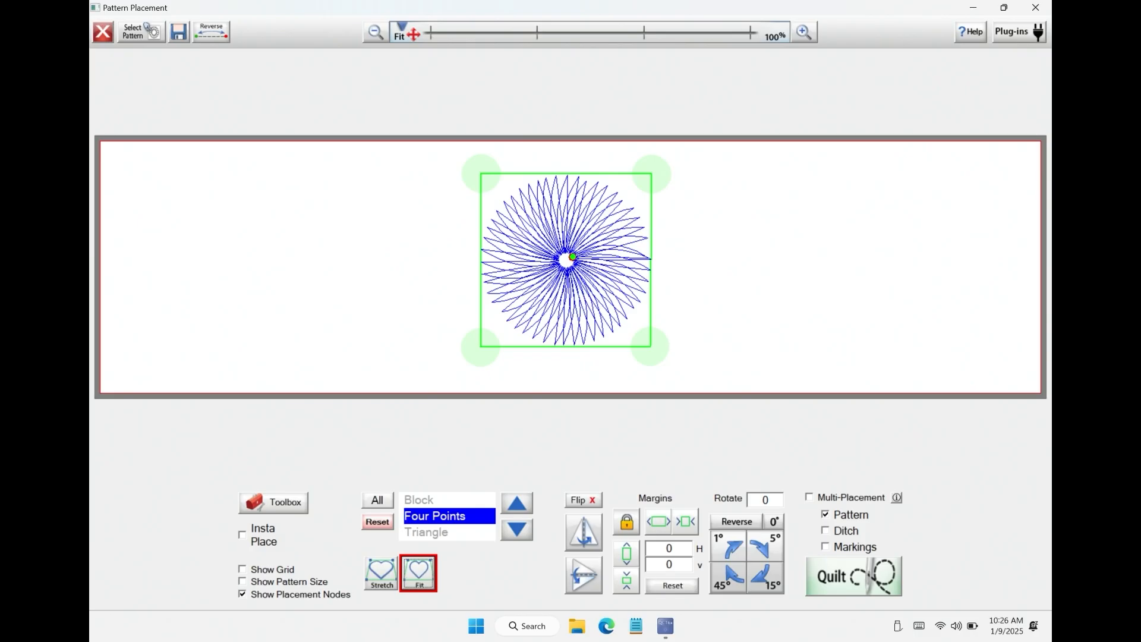
Step: Shrink the ferris wheel inside its boundary by raising both margins to 0.25, and reduce the margins again by two increments
left_click(627, 580)
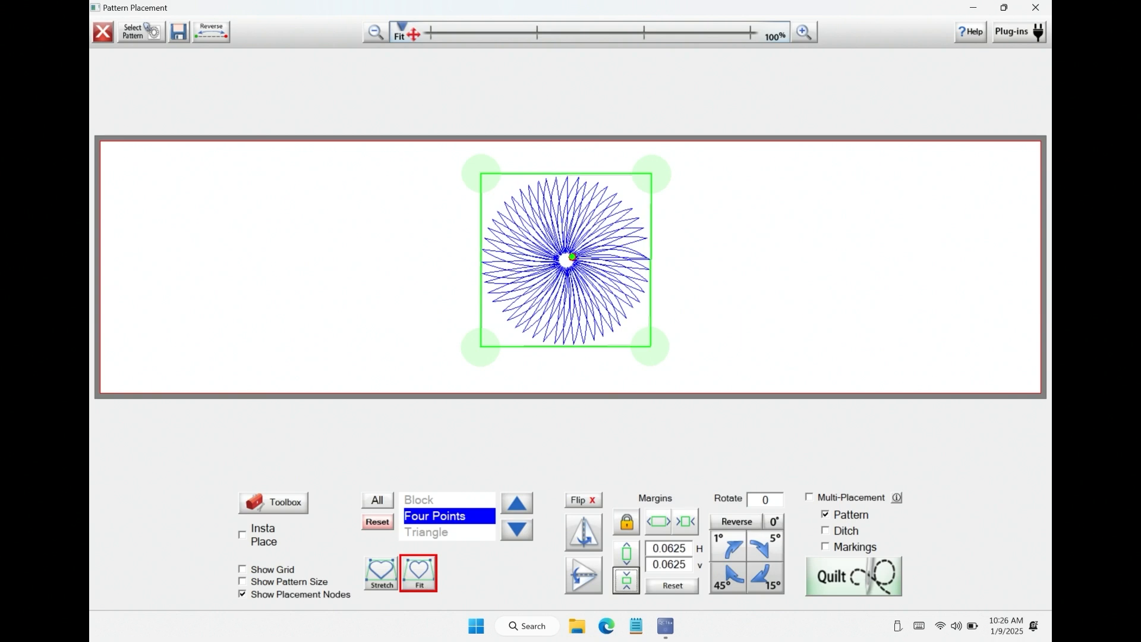
left_click(686, 522)
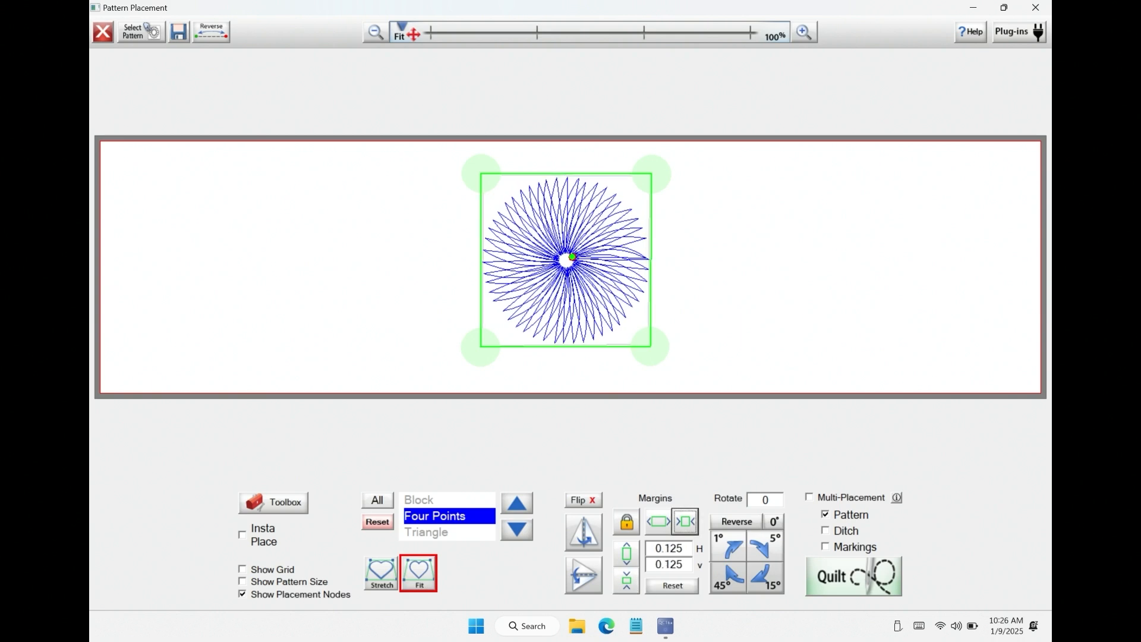
left_click(685, 522)
left_click(627, 580)
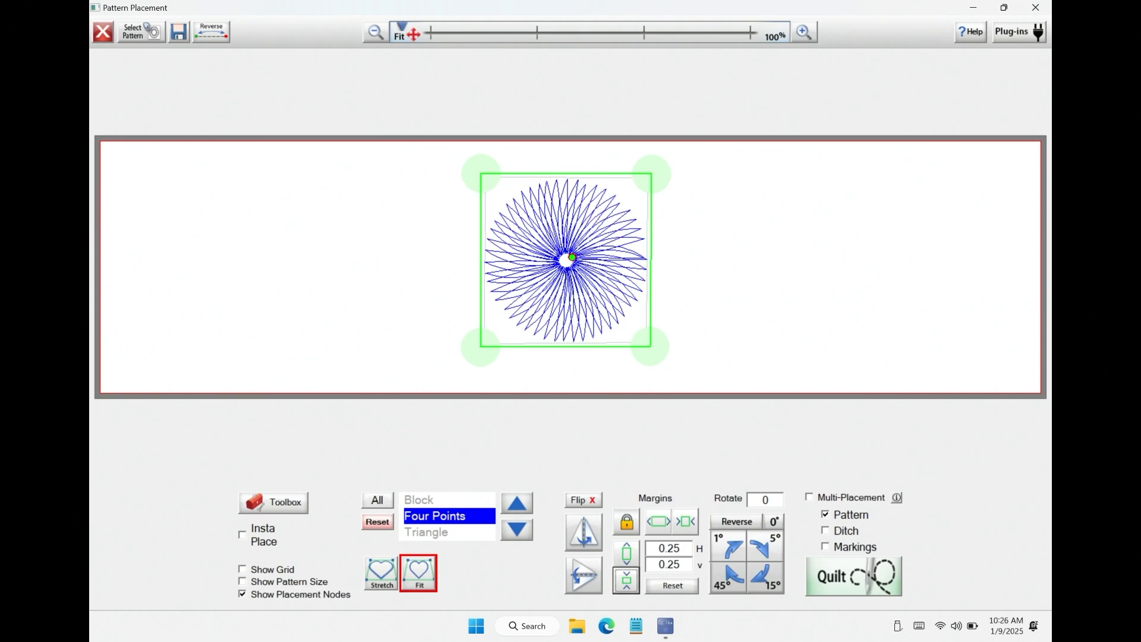
left_click(626, 553)
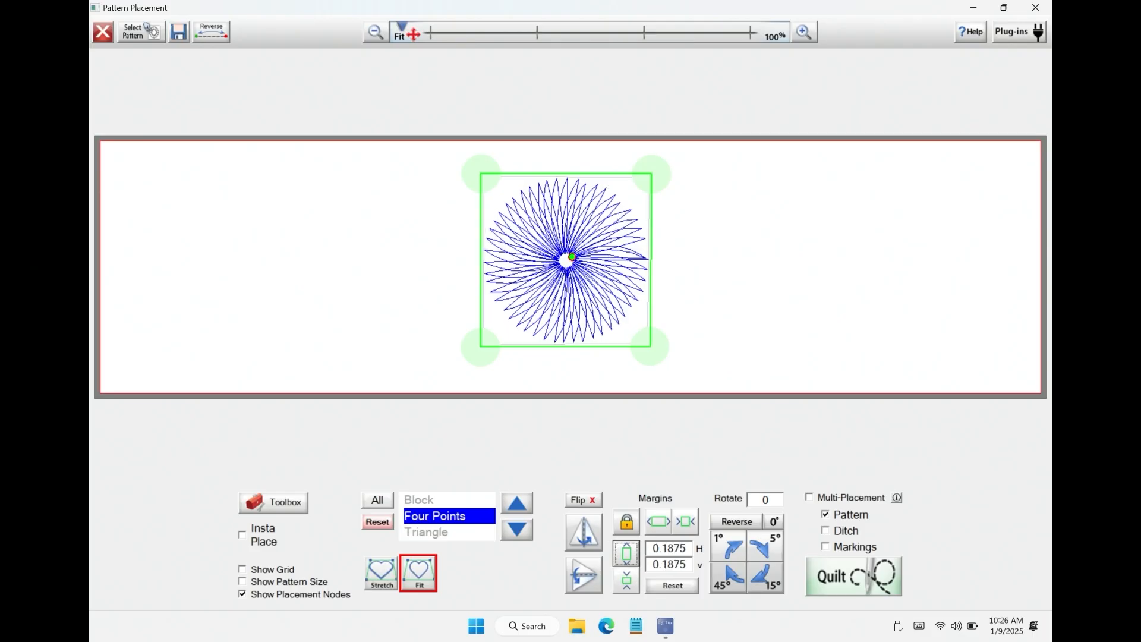
left_click(658, 522)
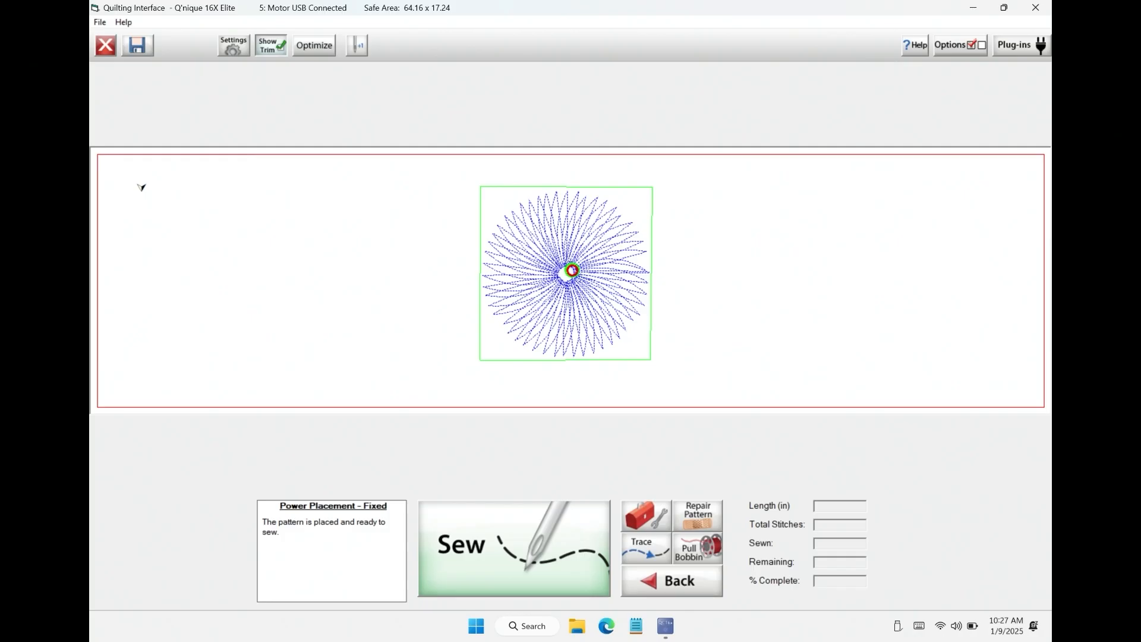
Step: Pull up the bobbin thread for the placed ferris wheel pattern before sewing
left_click(697, 549)
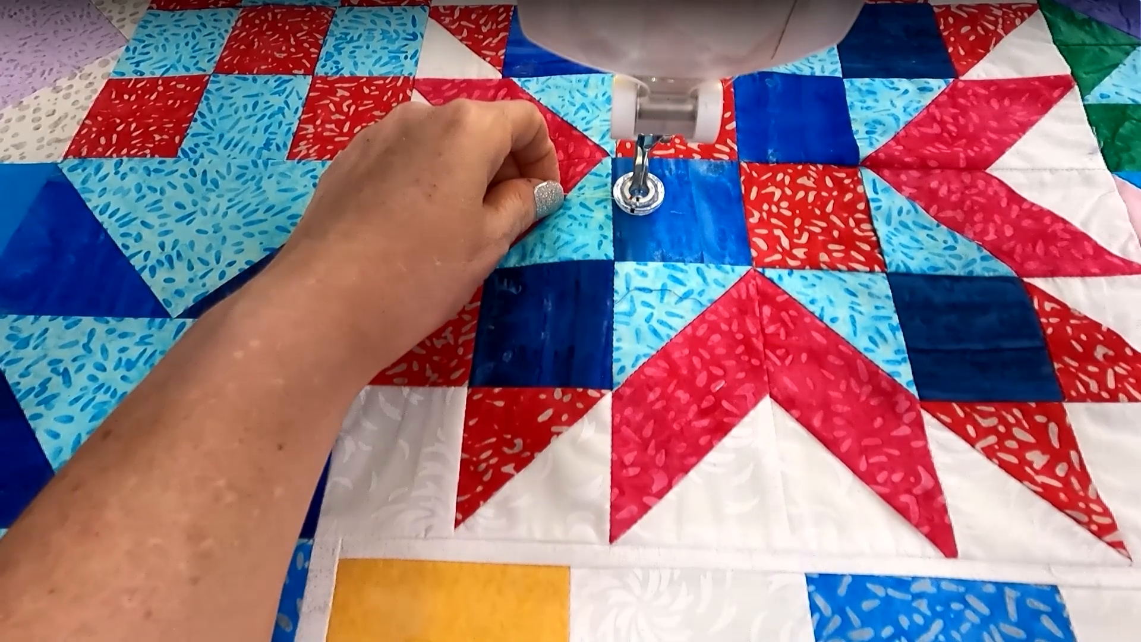